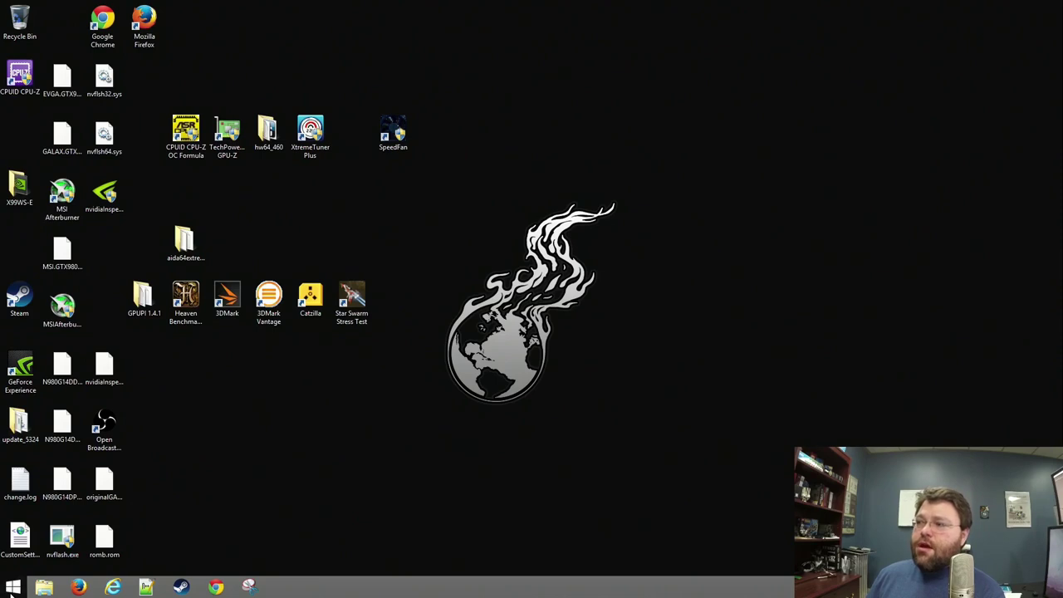
- Launch Computer Management from the Start right-click menu and expand Event Viewer
right_click(11, 586)
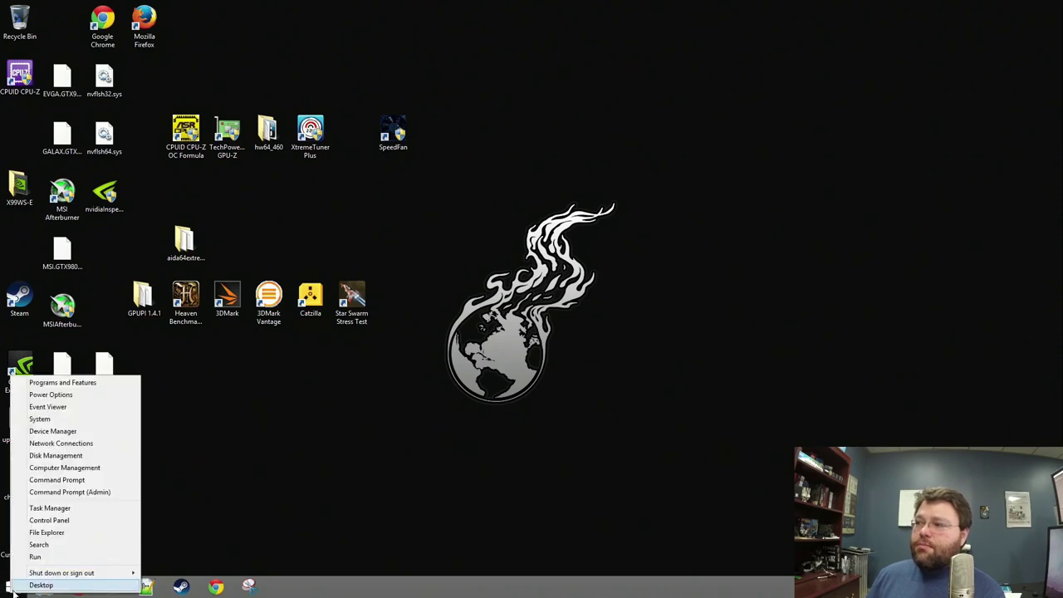
left_click(77, 469)
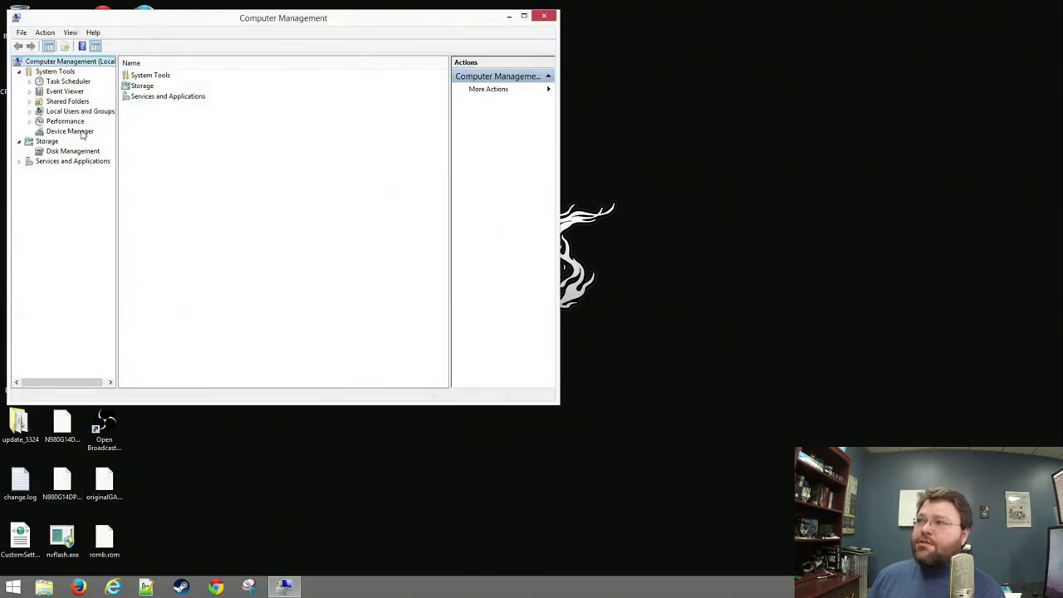
left_click(65, 91)
left_click(31, 91)
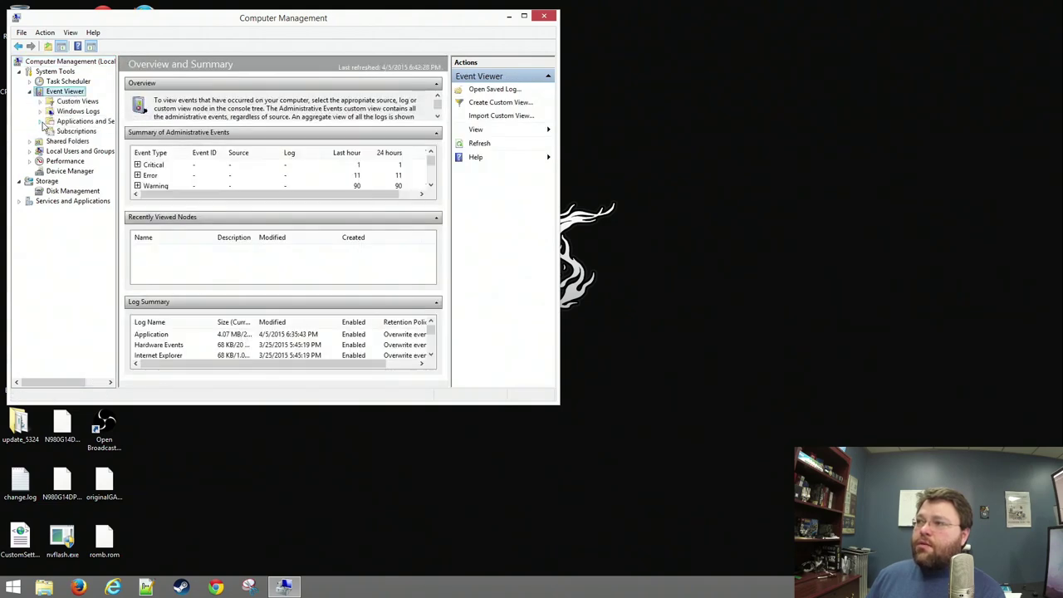
- Expand Windows Logs and Applications and Services Logs down to Microsoft > Windows
left_click(40, 111)
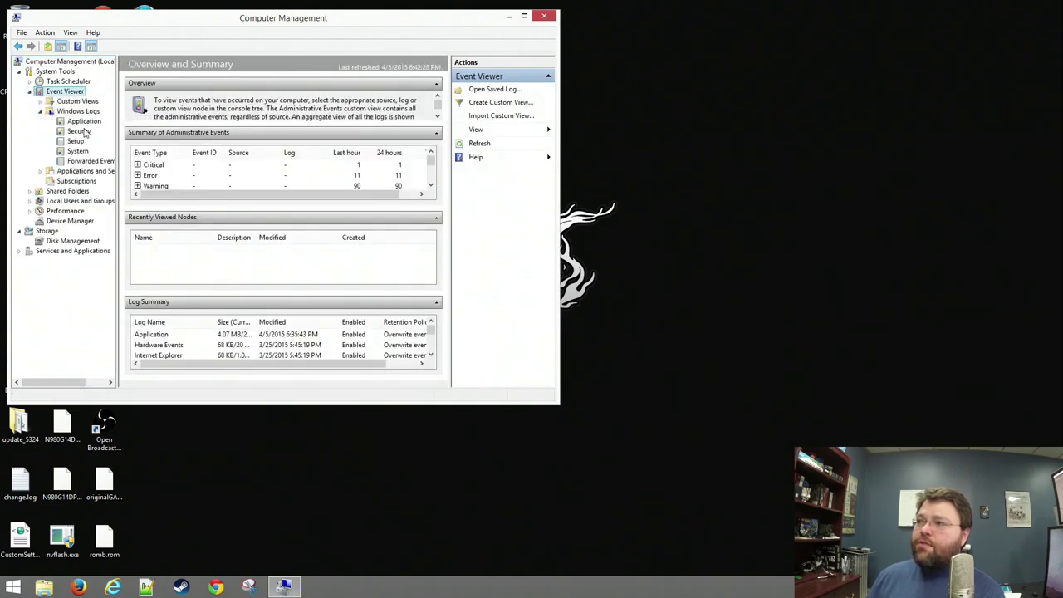
left_click(78, 113)
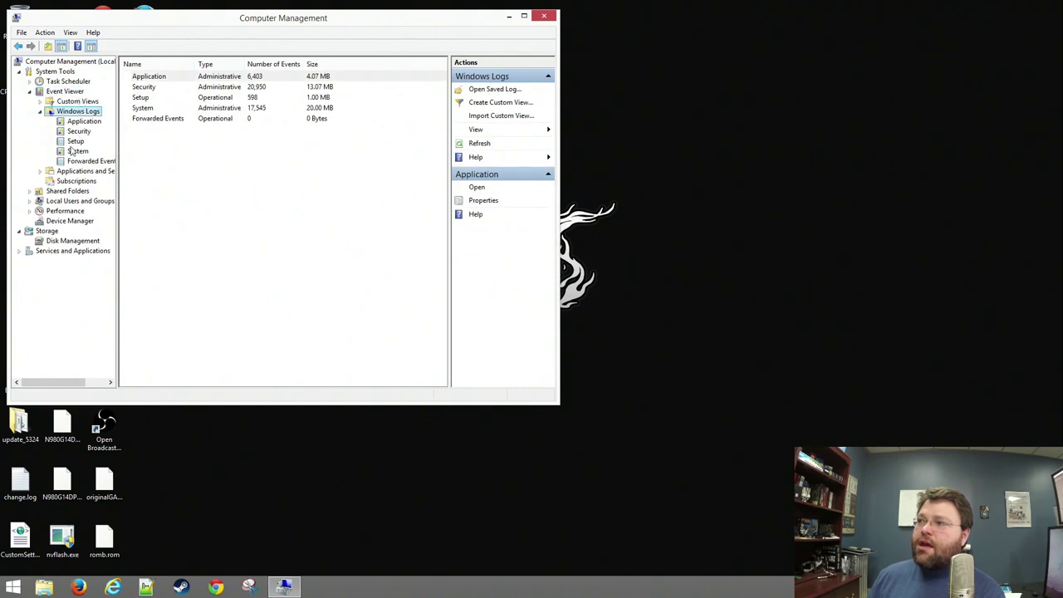
left_click(70, 172)
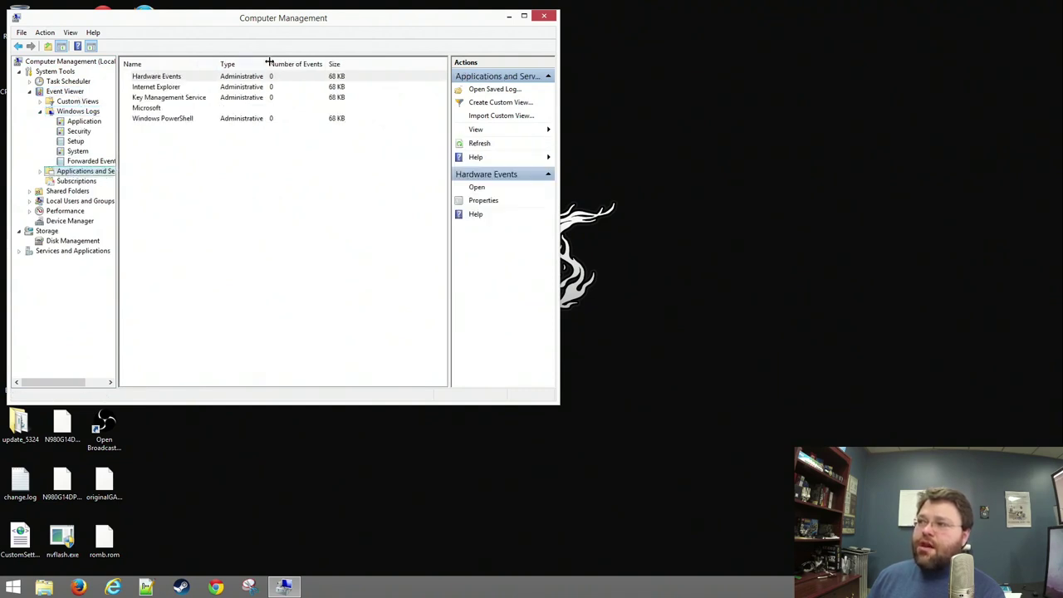
left_click(41, 171)
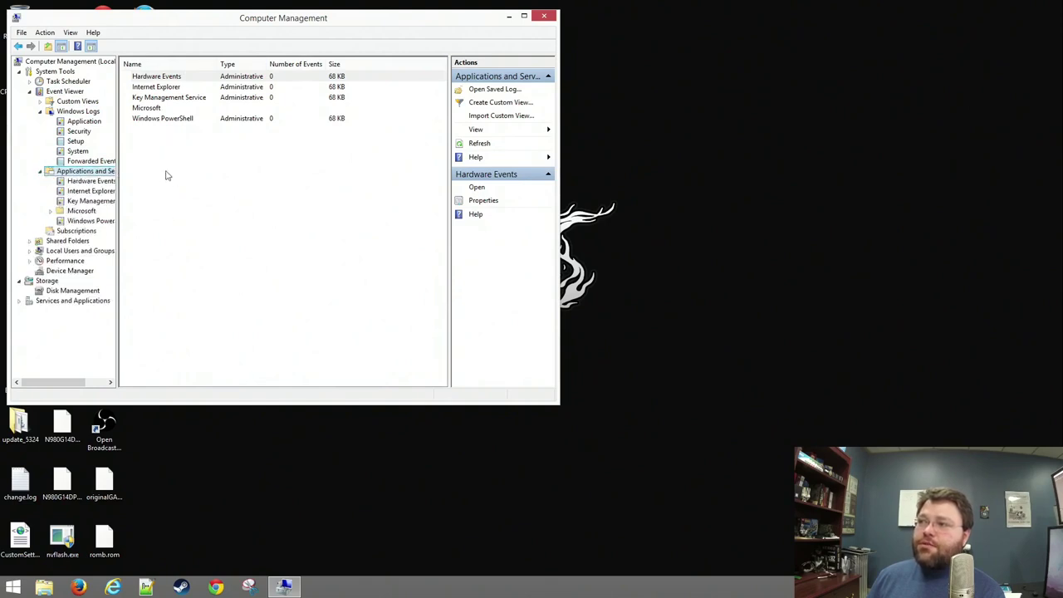
left_click(52, 213)
left_click(62, 221)
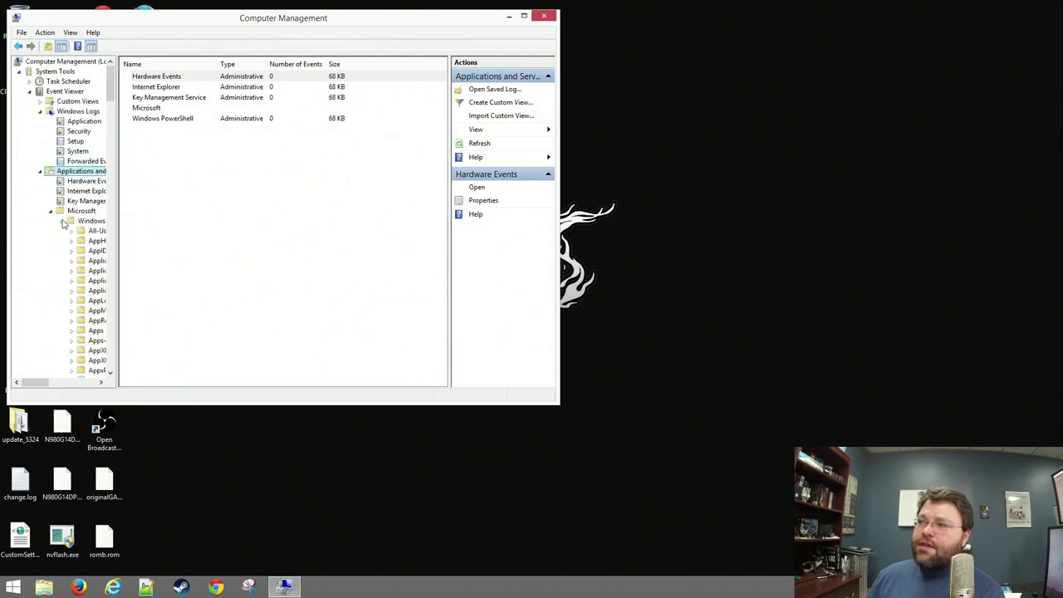
mouse_move(33, 383)
left_mouse_down()
mouse_move(58, 385)
mouse_move(39, 385)
left_mouse_up()
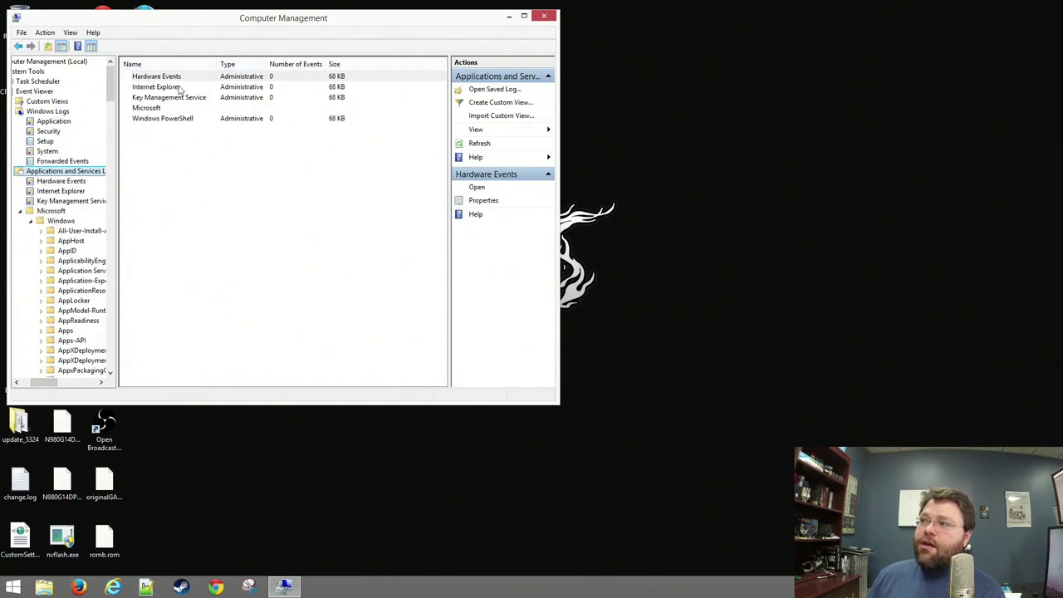
left_click_drag(234, 19, 254, 21)
- Maximize the window, widen the log tree, and select the System log's newest WHEA-Logger warning
double_click(258, 23)
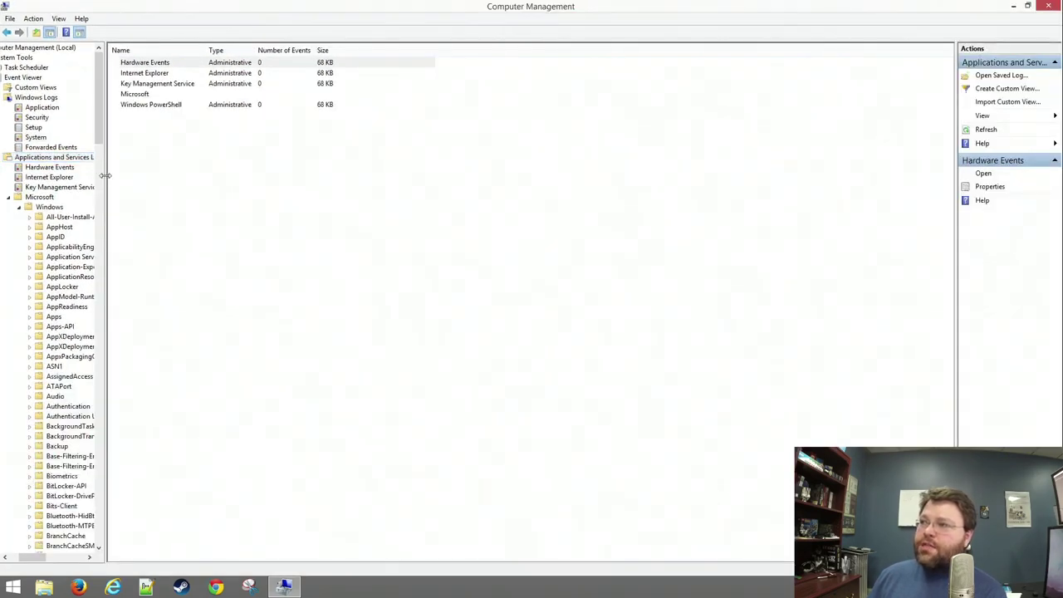
left_click_drag(104, 178, 166, 178)
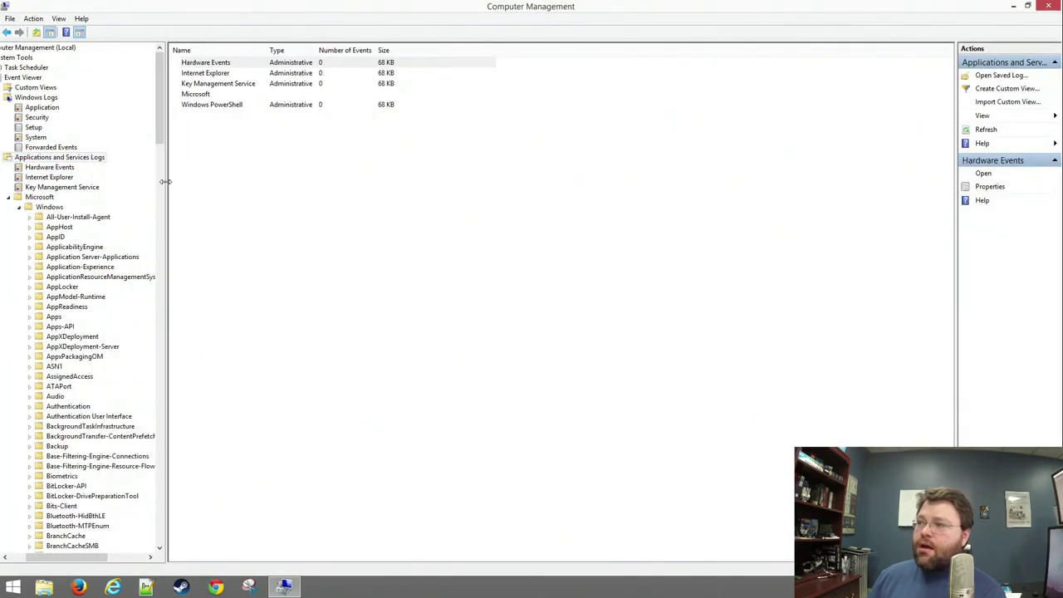
left_click(37, 139)
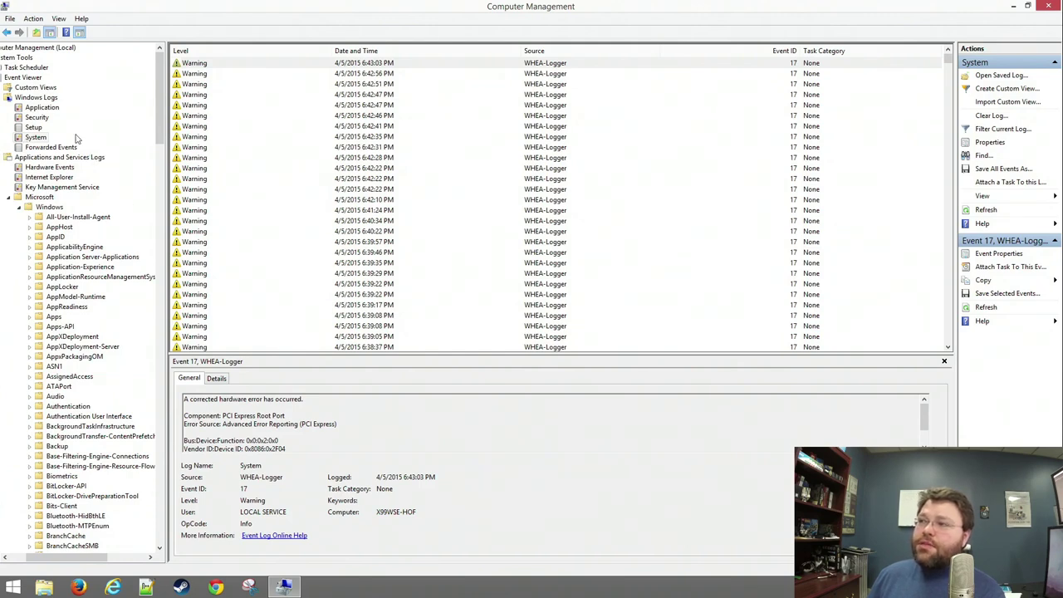
left_click(35, 137)
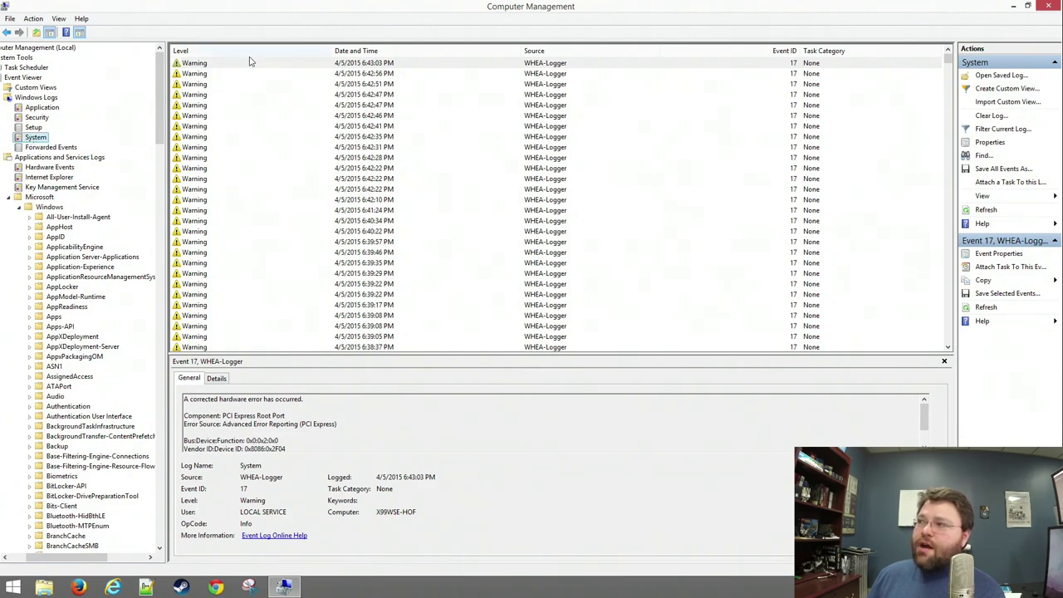
left_click(237, 65)
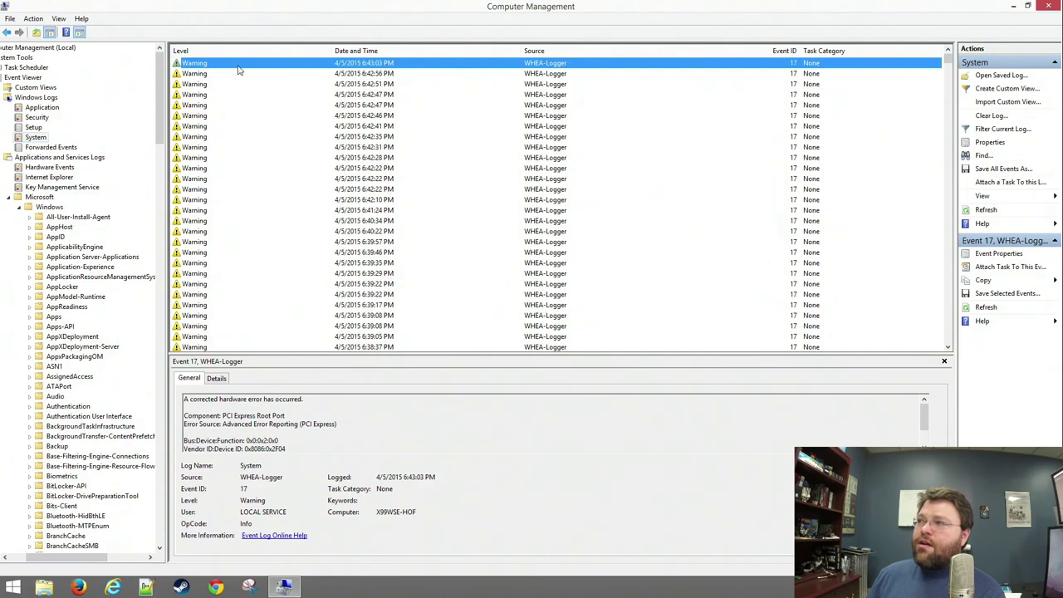
- Inspect the MEIx64 driver event and the 4/2/2015 6:24:40 and 6:25:00 PM WHEA-Logger warnings
scroll(265, 116, "down", 8)
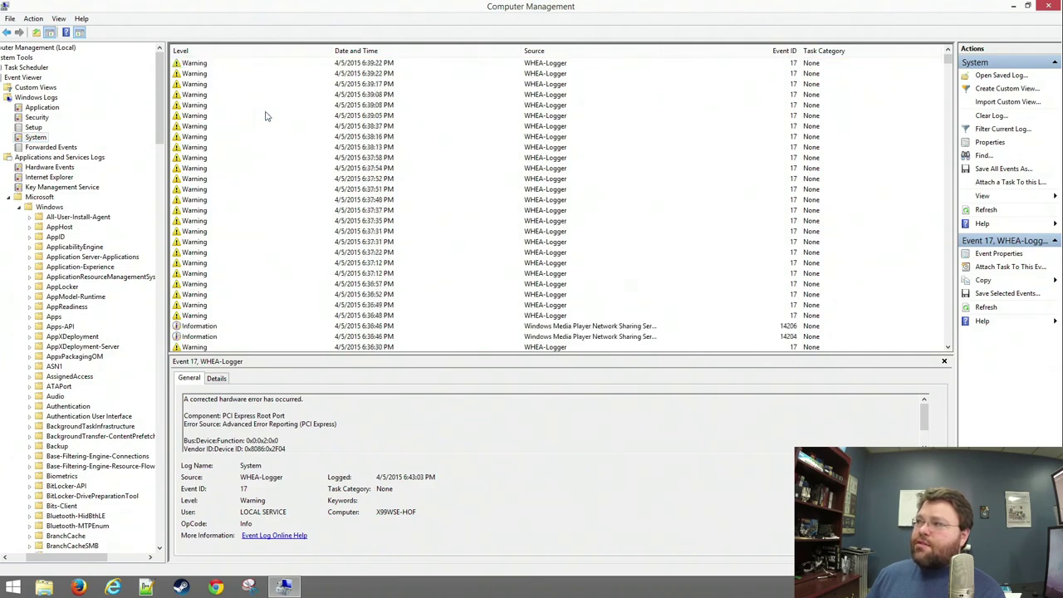
scroll(265, 116, "down", 5)
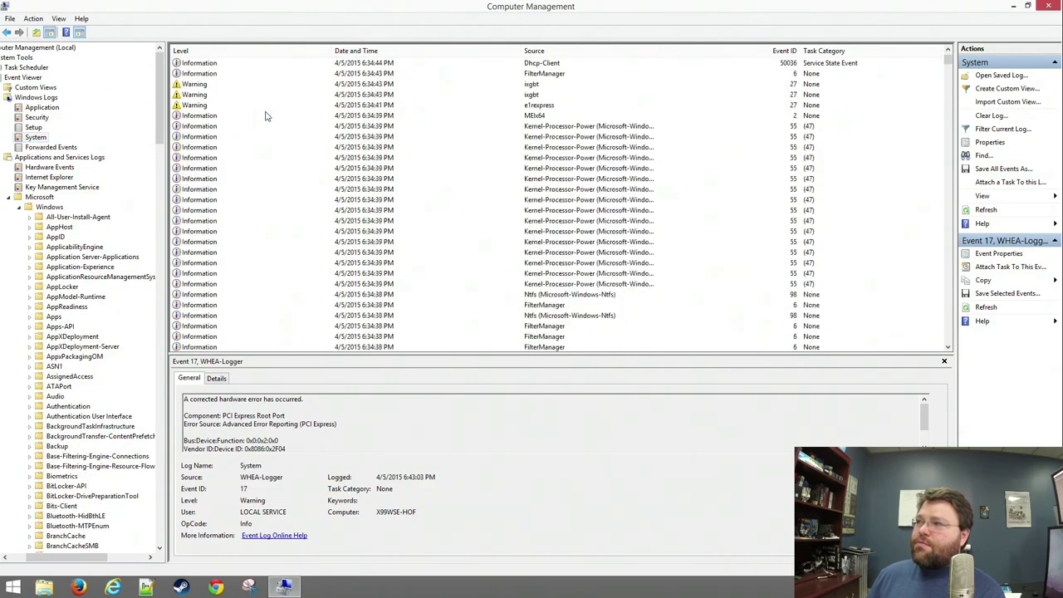
scroll(266, 116, "down", 10)
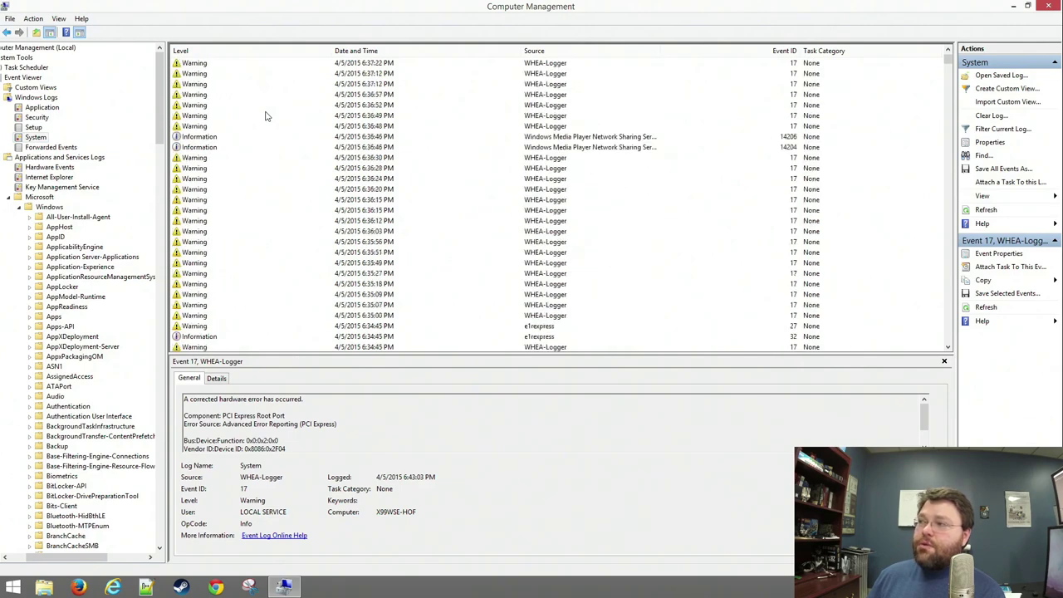
scroll(266, 116, "up", 20)
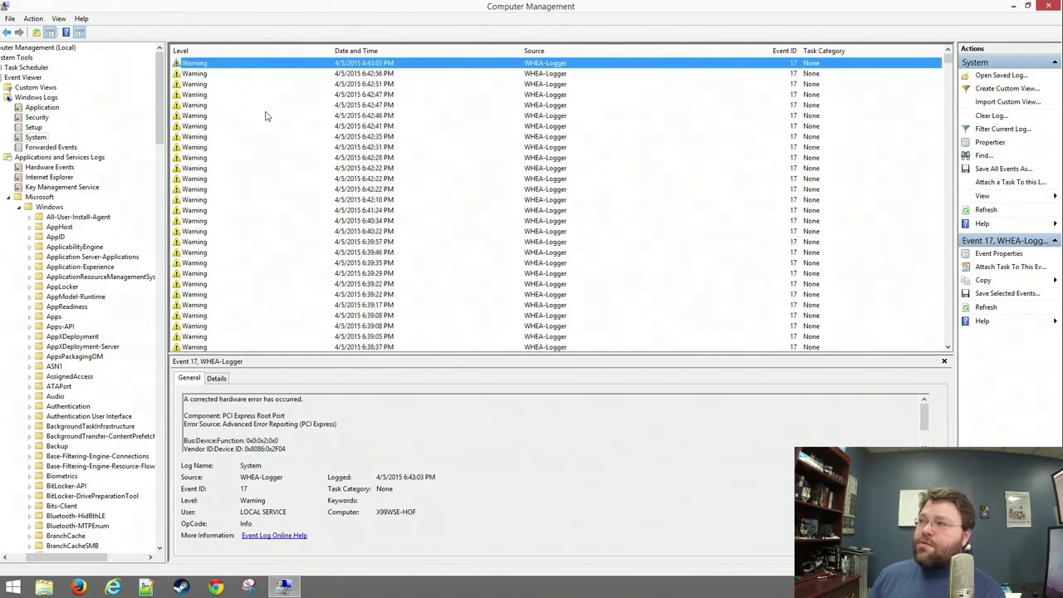
scroll(266, 116, "down", 15)
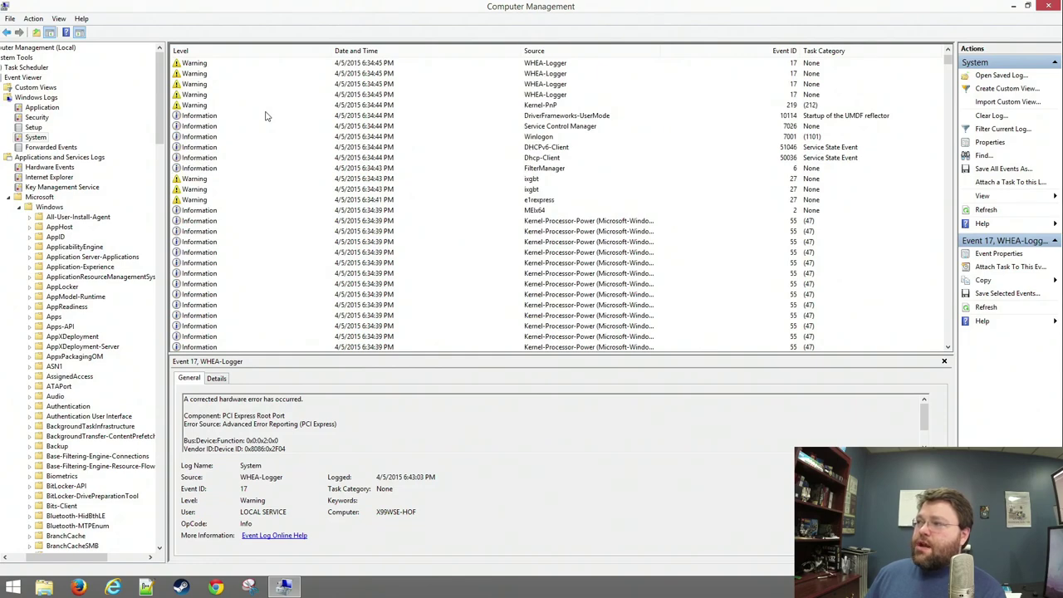
left_click(388, 221)
left_click(385, 212)
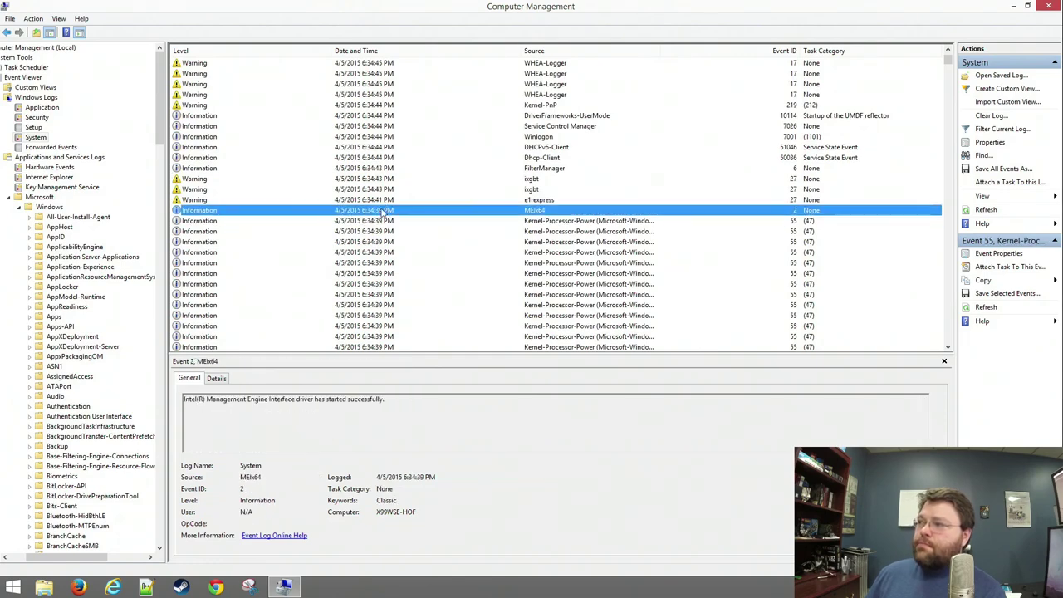
scroll(385, 211, "down", 12)
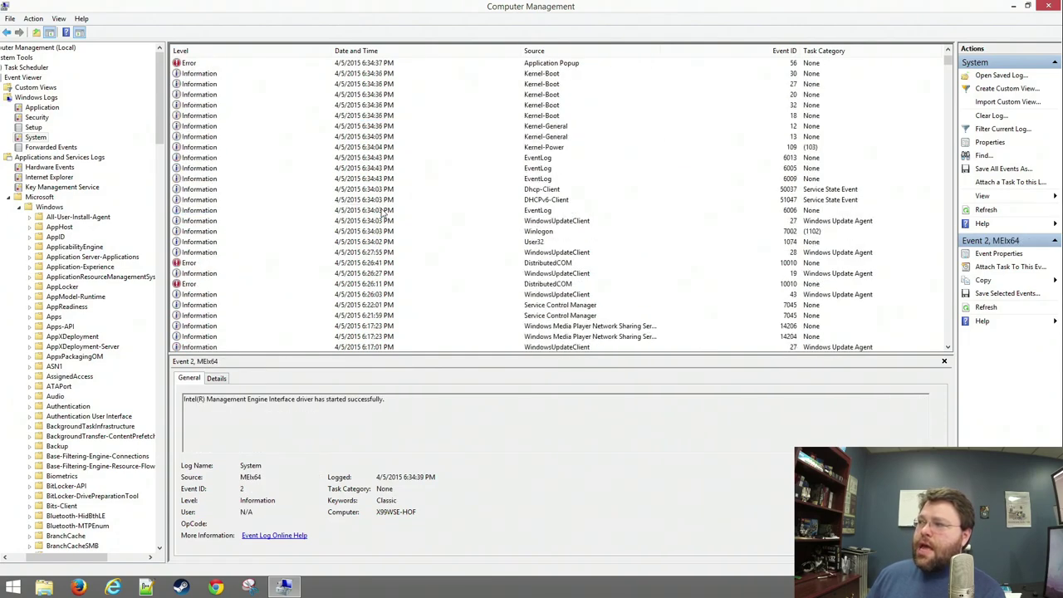
scroll(385, 213, "down", 15)
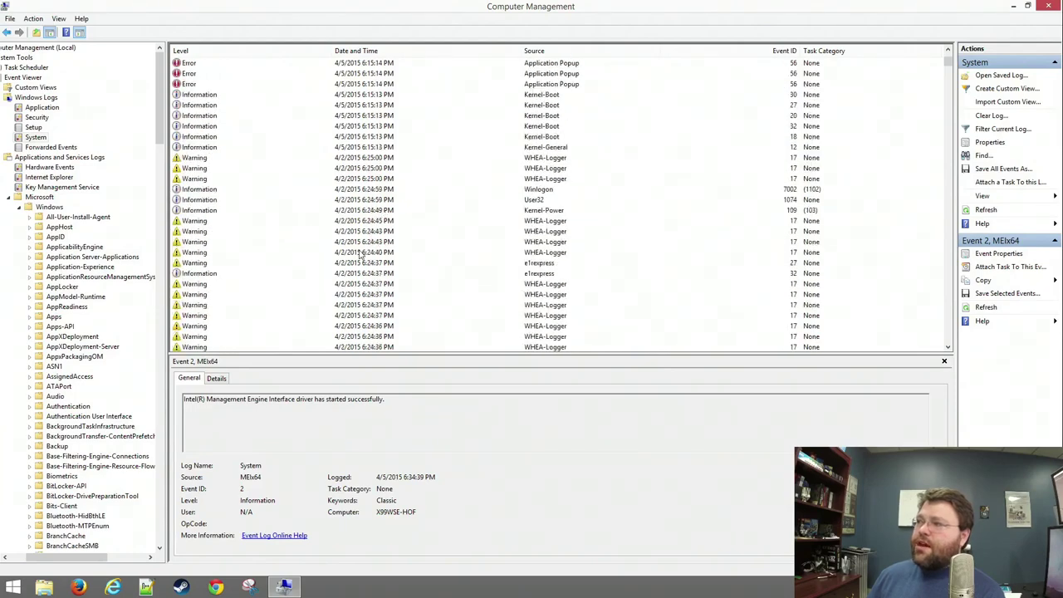
left_click(361, 252)
left_click(364, 158)
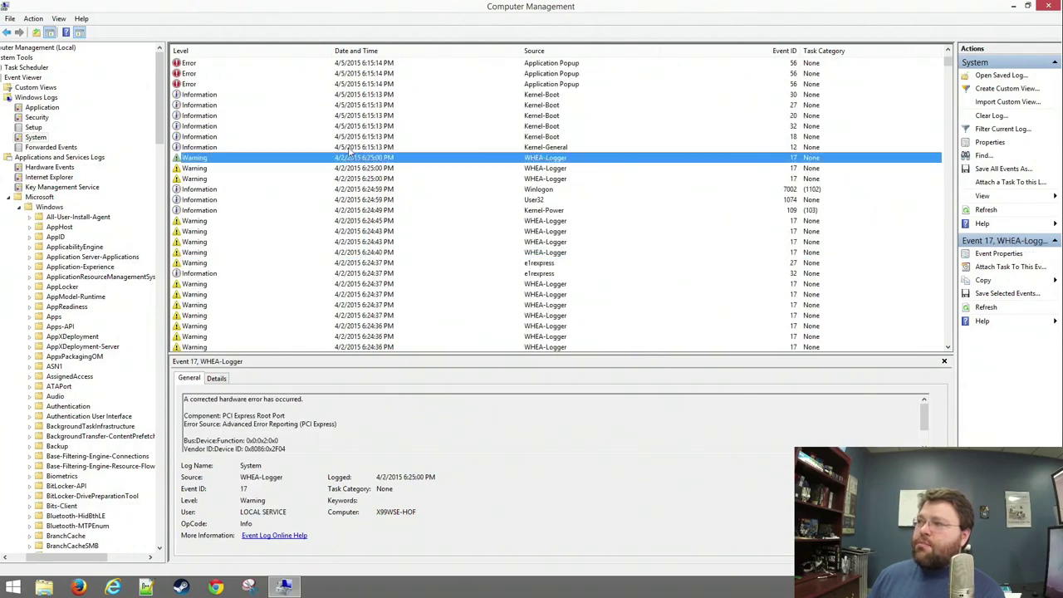
left_click(357, 170)
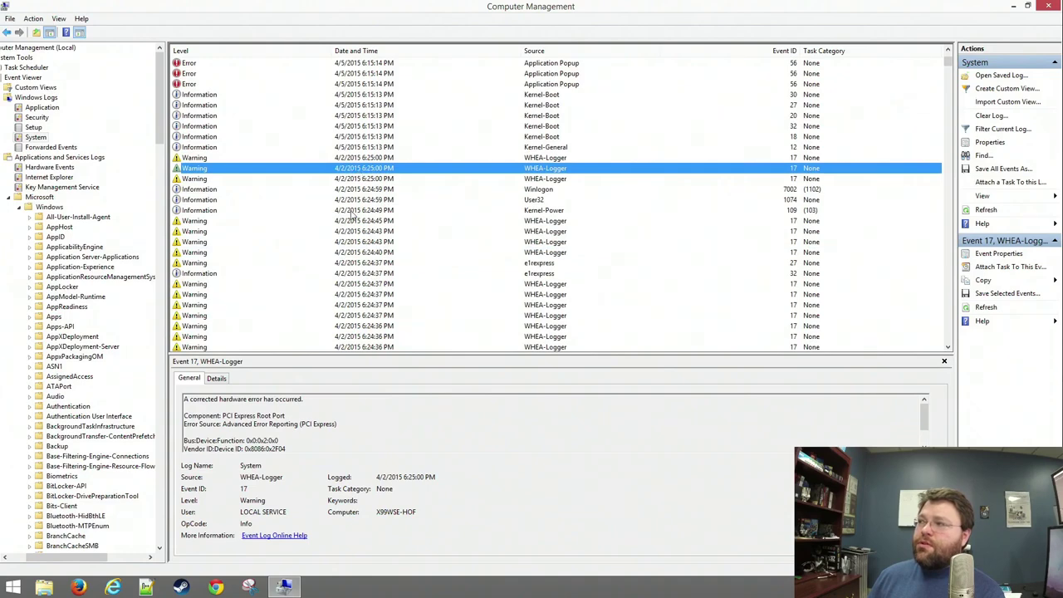
- Look through the Setup, Application and Security logs, ending back on the System log
scroll(343, 139, "up", 7)
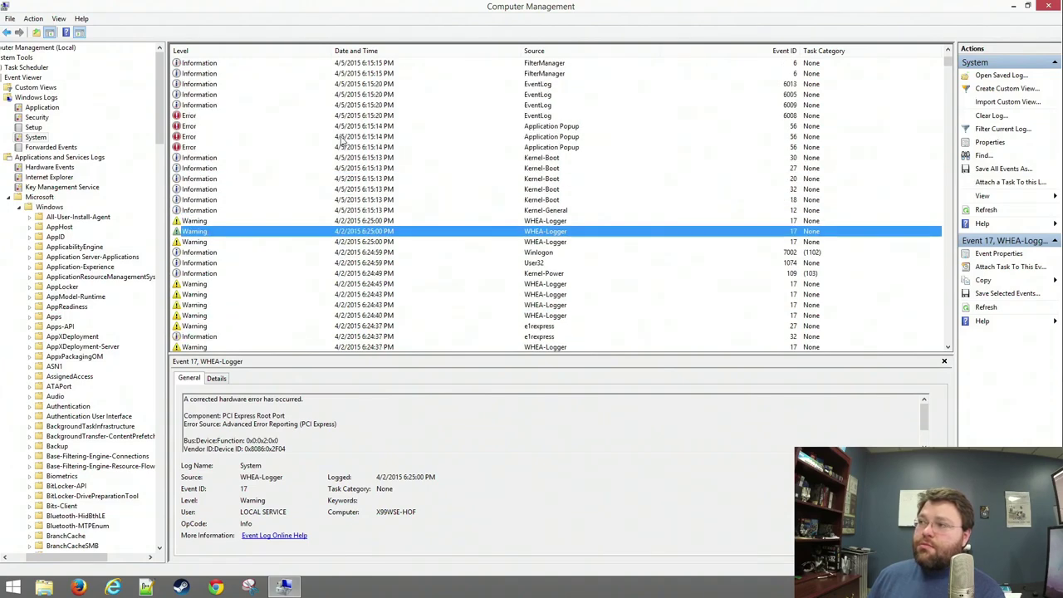
scroll(343, 140, "up", 15)
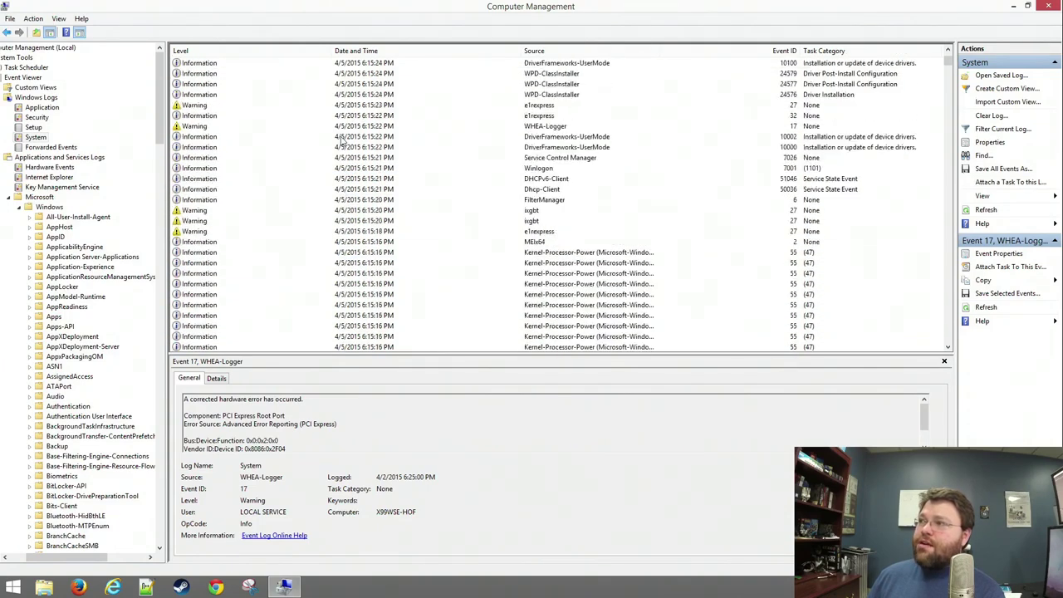
scroll(343, 140, "up", 15)
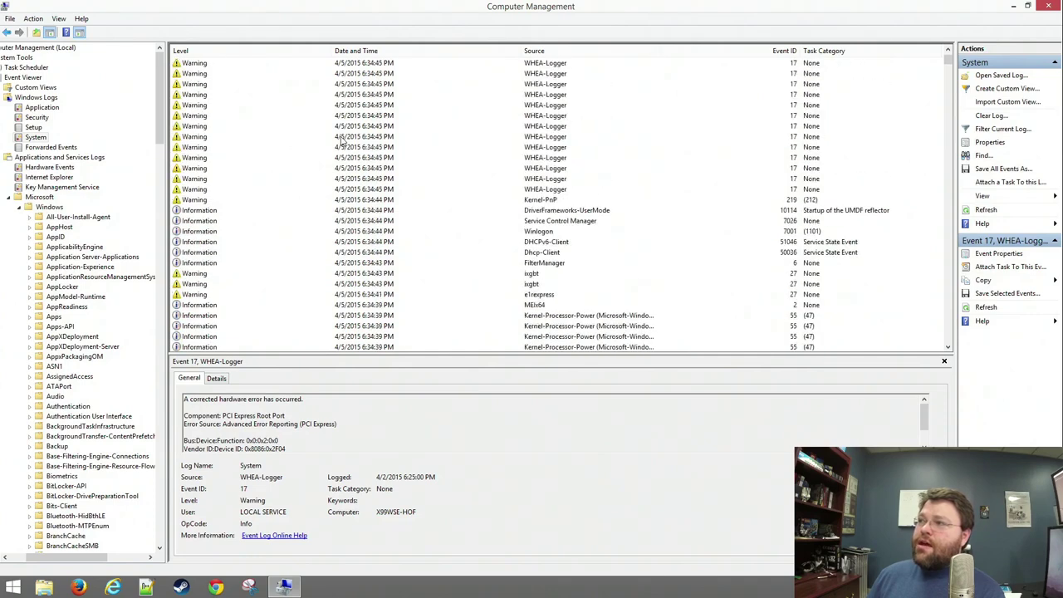
scroll(343, 140, "up", 3)
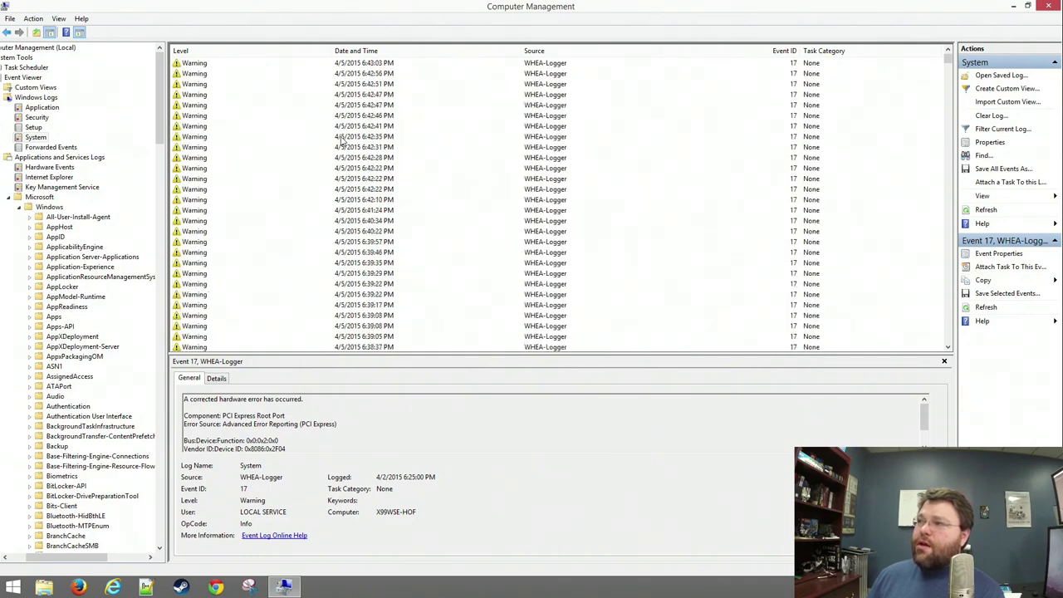
left_click(32, 128)
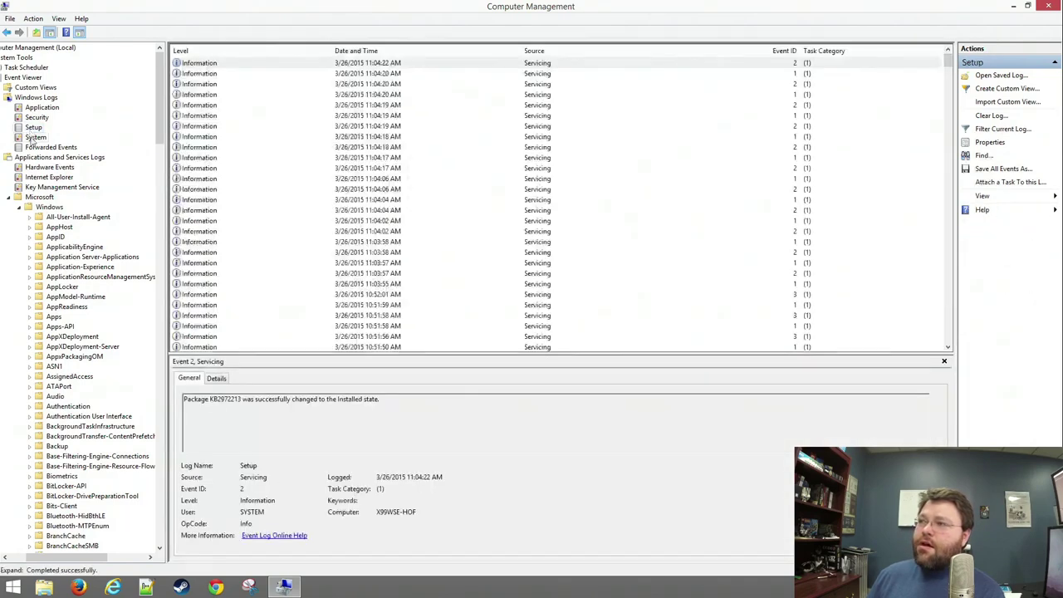
left_click(34, 138)
left_click(42, 113)
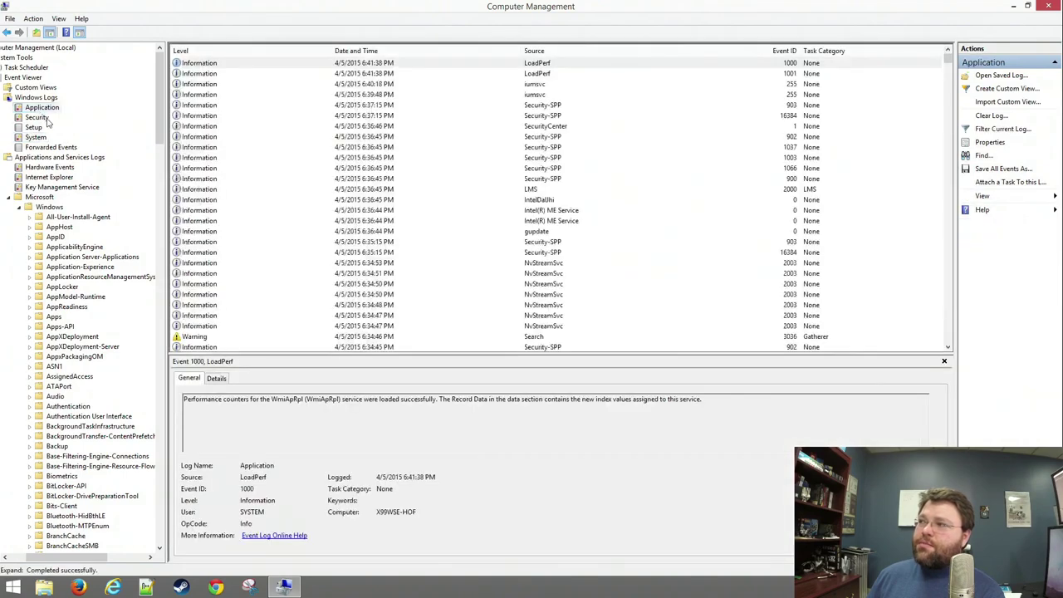
left_click(46, 120)
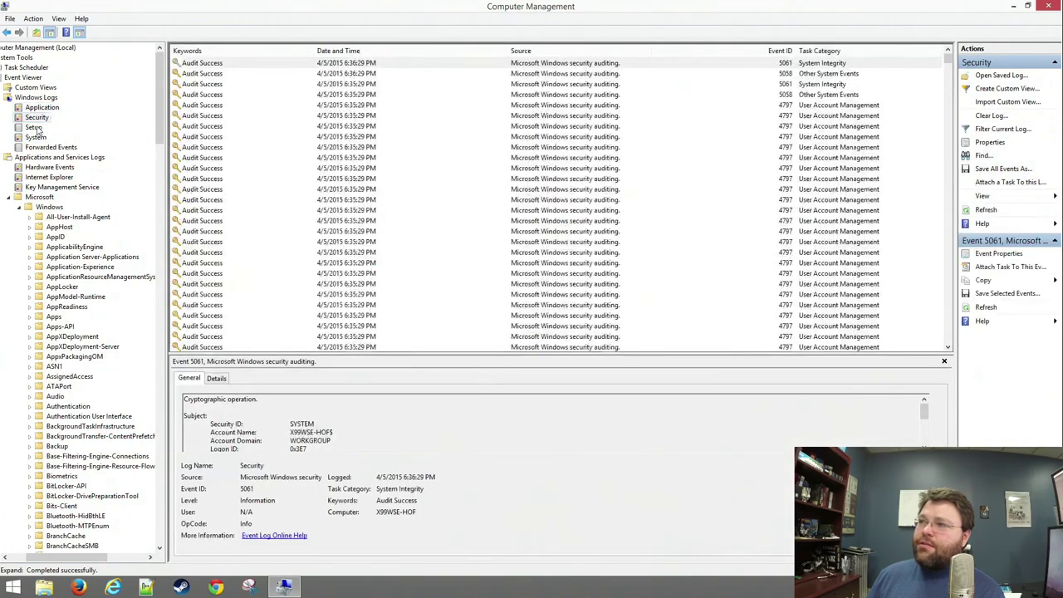
left_click(36, 139)
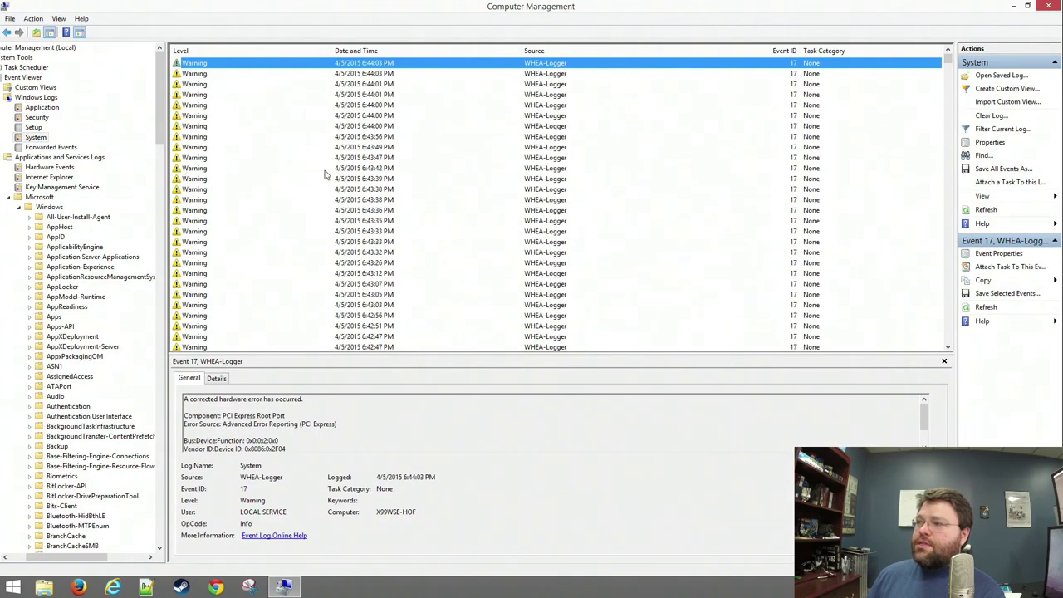
- Enlarge the details pane and review the 6:43:56, 6:43:38 and 6:43:39 PM WHEA-Logger warnings
left_click_drag(269, 354, 271, 177)
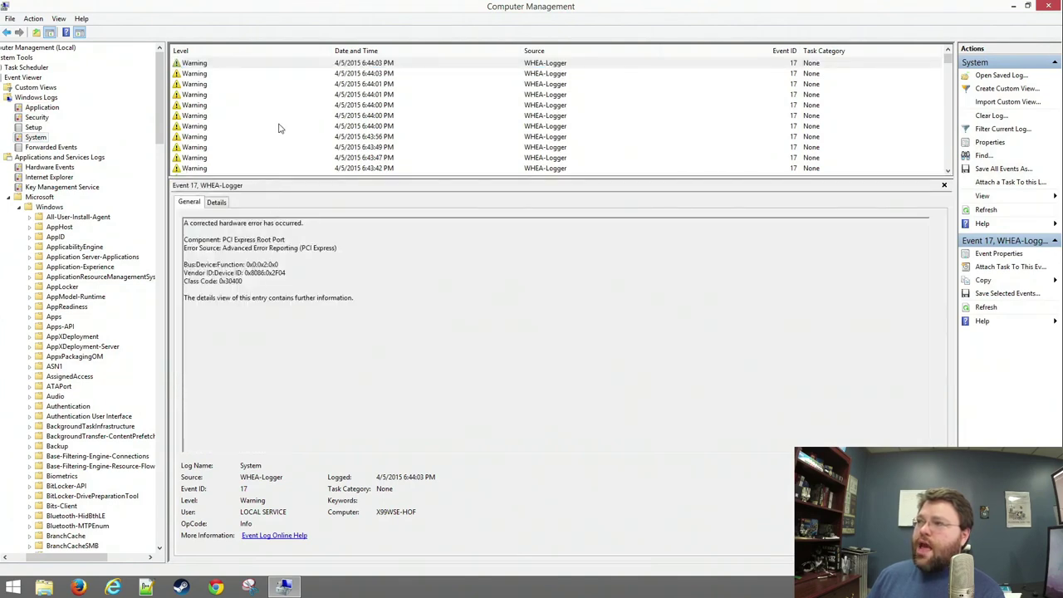
left_click(211, 68)
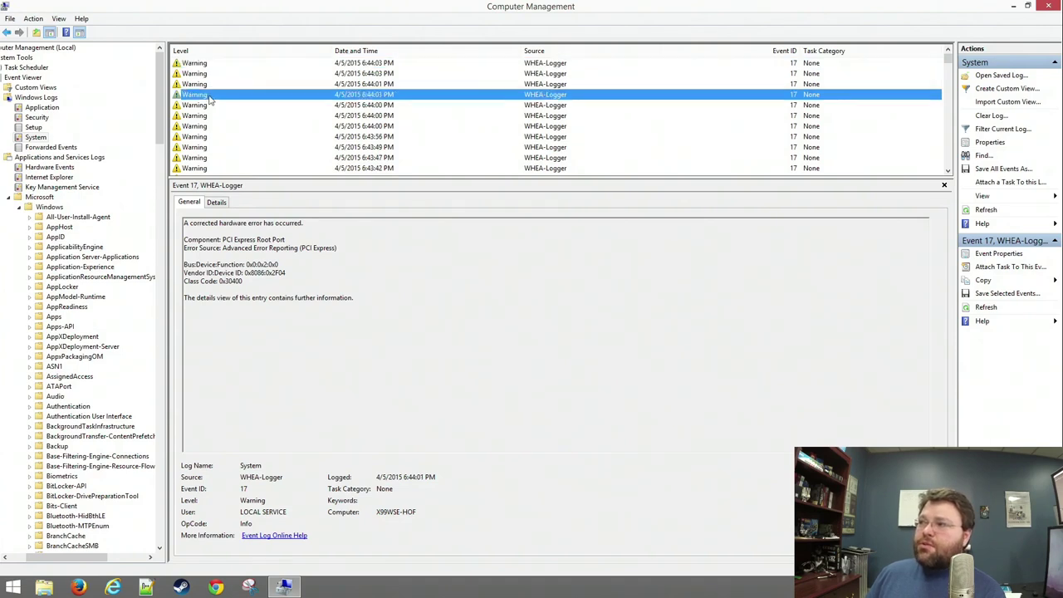
left_click(201, 137)
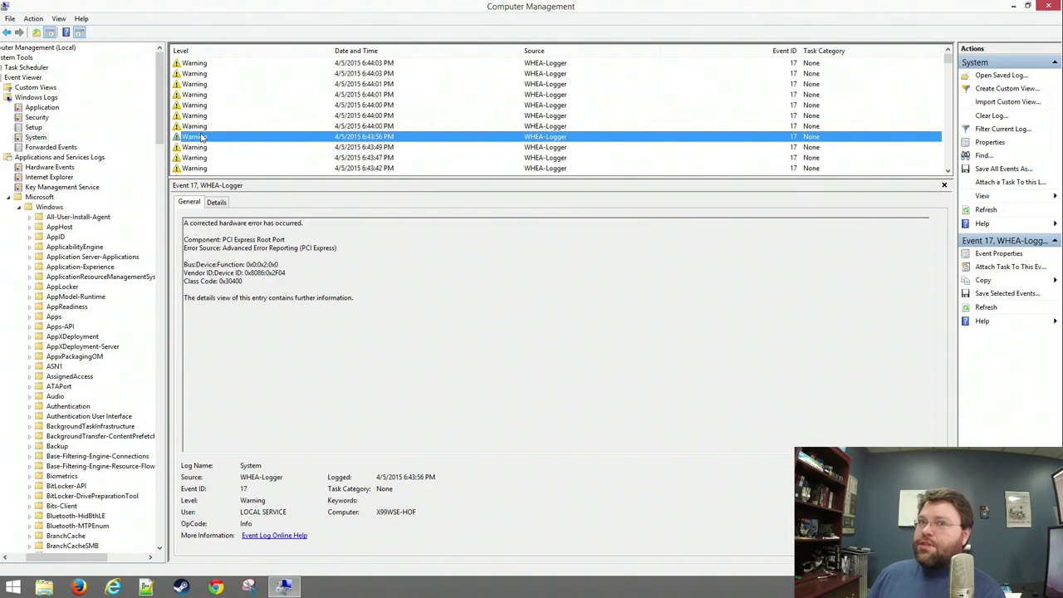
scroll(202, 137, "down", 5)
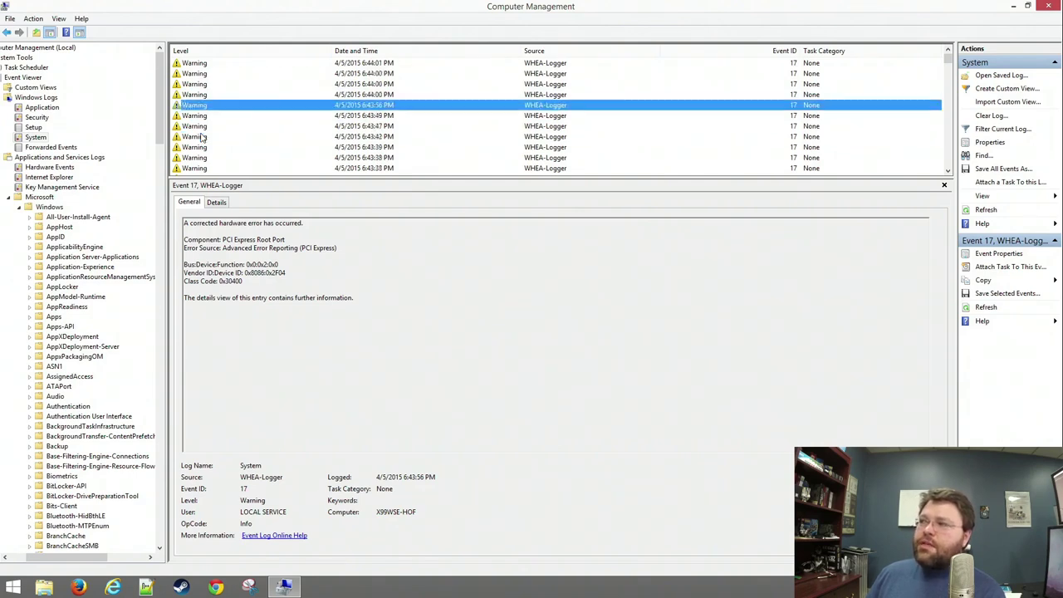
scroll(202, 137, "down", 10)
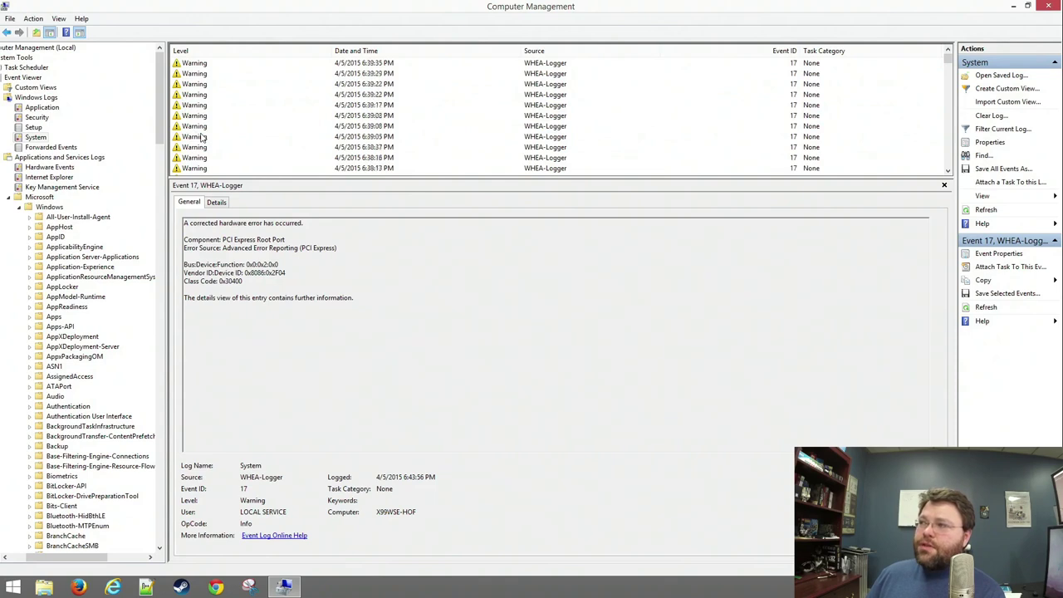
scroll(201, 137, "up", 15)
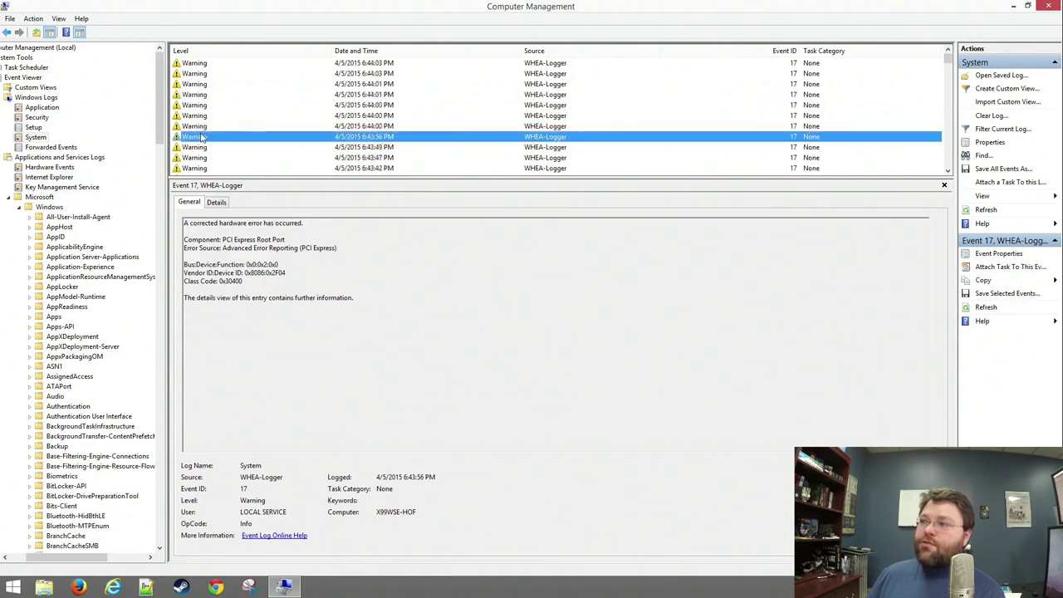
scroll(202, 137, "down", 1)
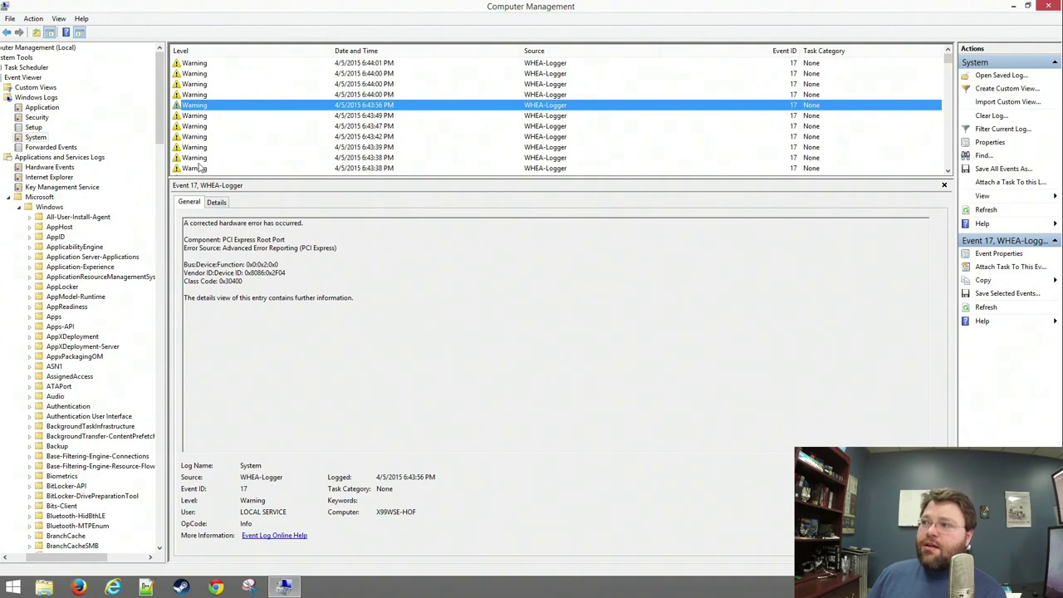
left_click(200, 158)
left_click(201, 147)
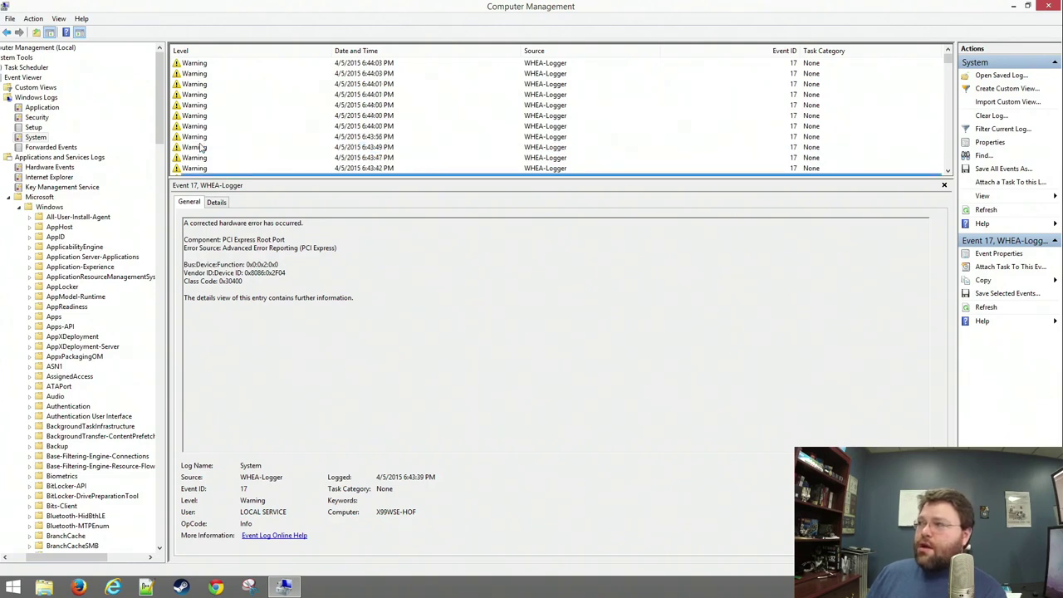
scroll(200, 147, "down", 4)
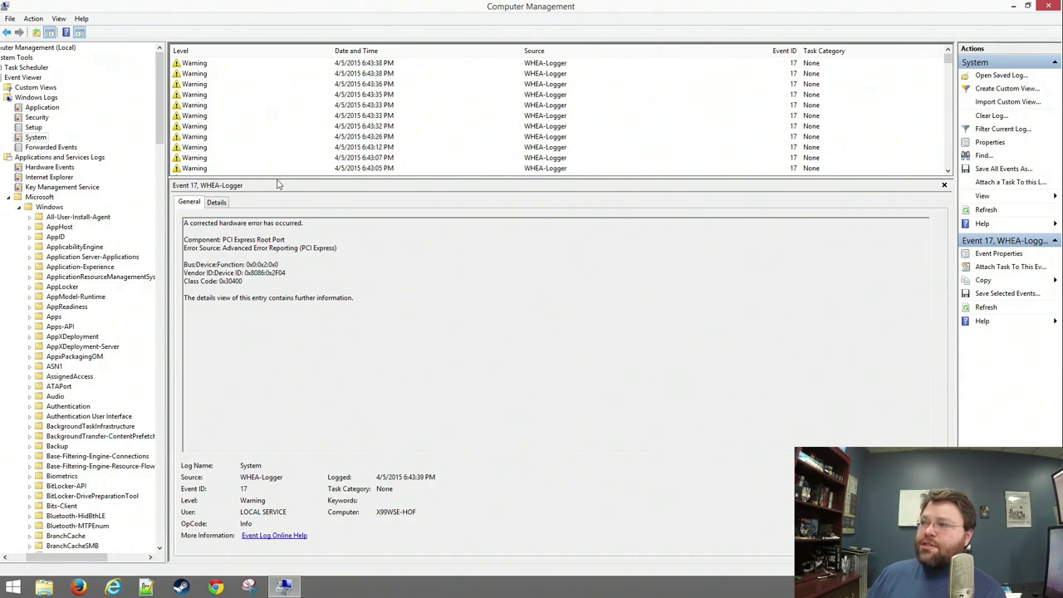
- Shrink the details pane and inspect the e1rexpress disconnect and network-link-established events
left_click_drag(276, 176, 282, 356)
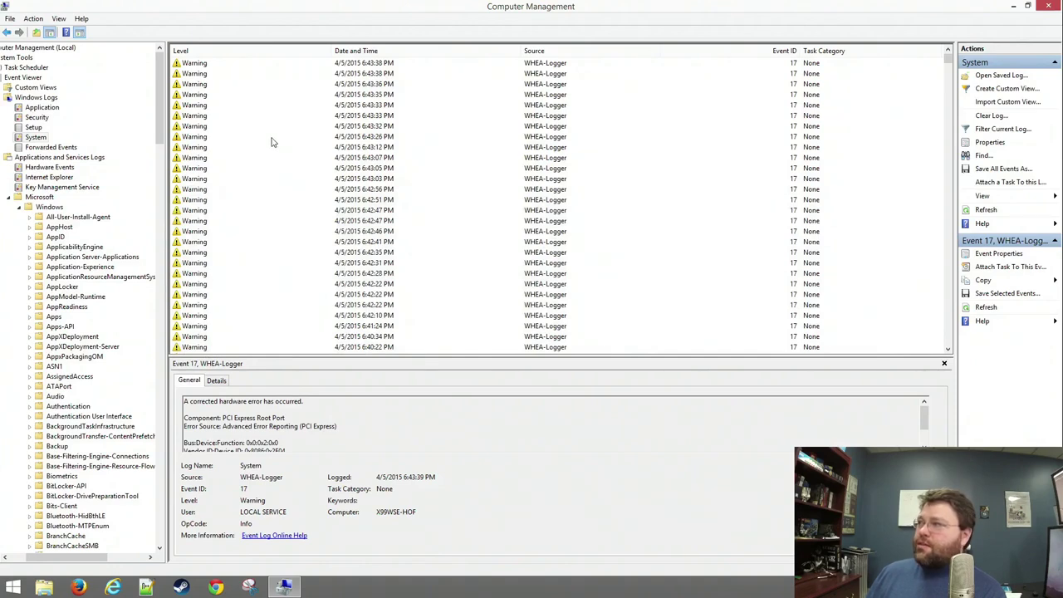
scroll(271, 141, "down", 10)
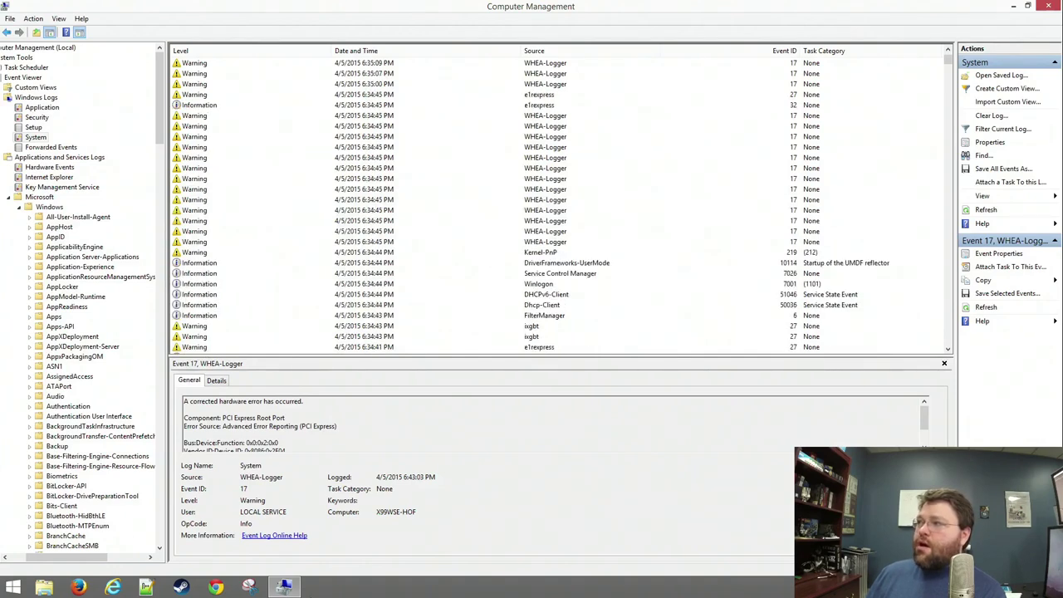
left_click(182, 95)
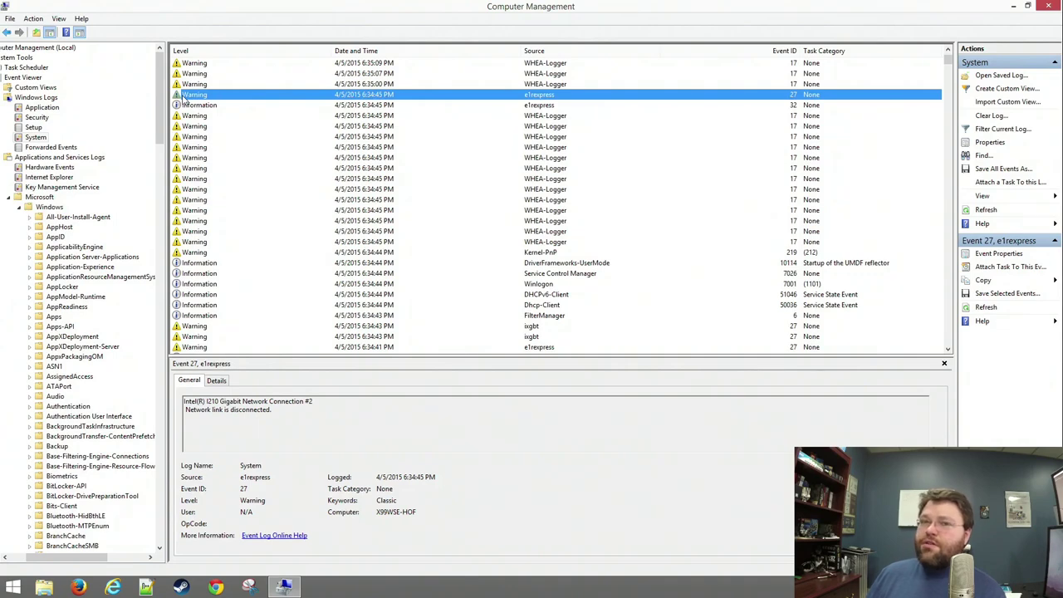
left_click(191, 107)
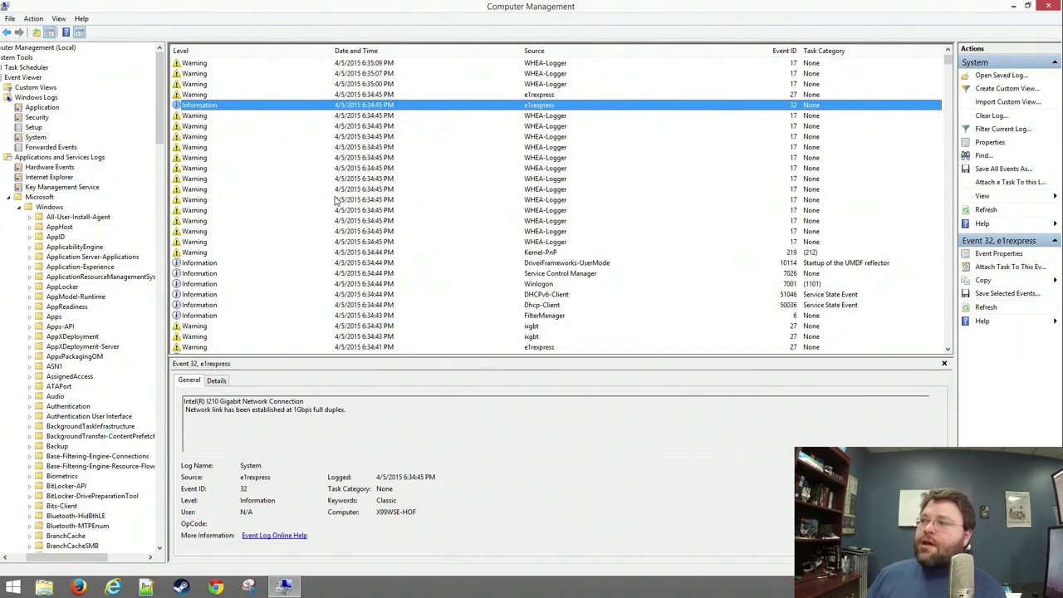
- Inspect the 6:34:45 PM WHEA-Logger, DriverFrameworks-UserMode, Kernel-PnP, ixgbt and e1rexpress warnings
scroll(249, 191, "down", 2)
left_click(214, 179)
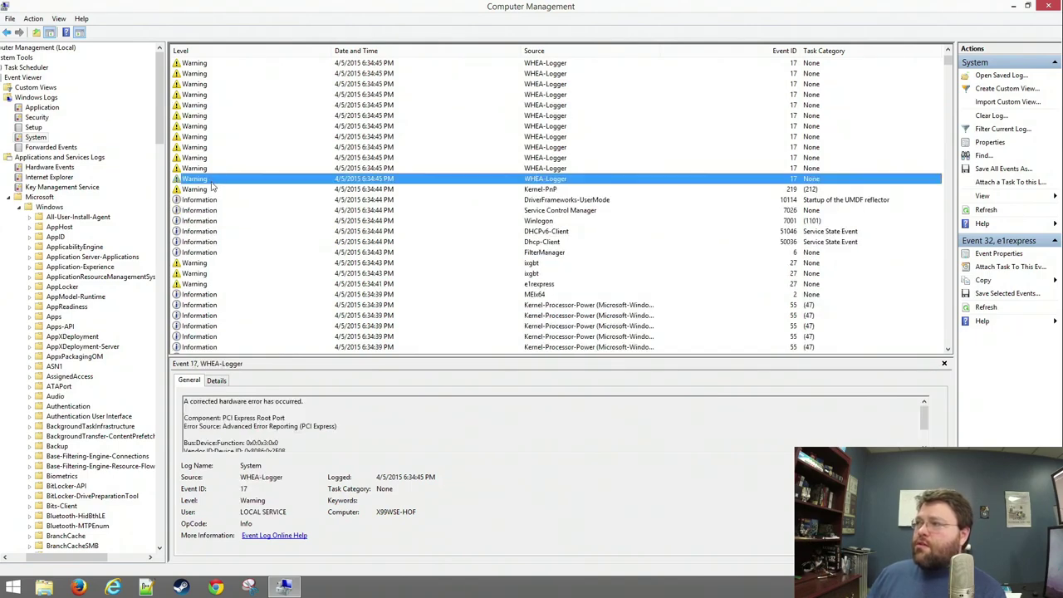
left_click(214, 200)
left_click(218, 190)
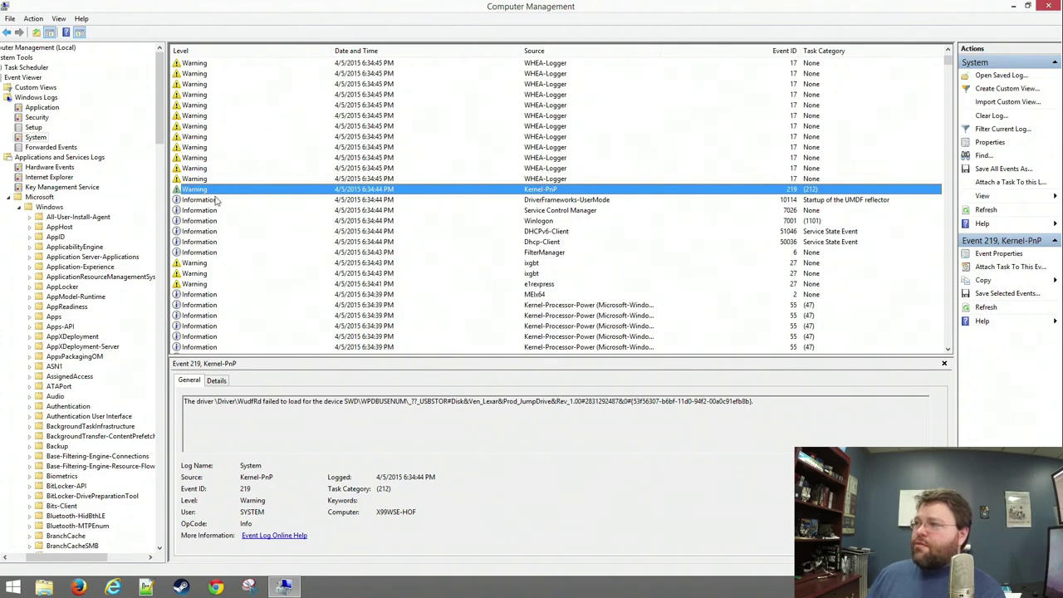
left_click(234, 264)
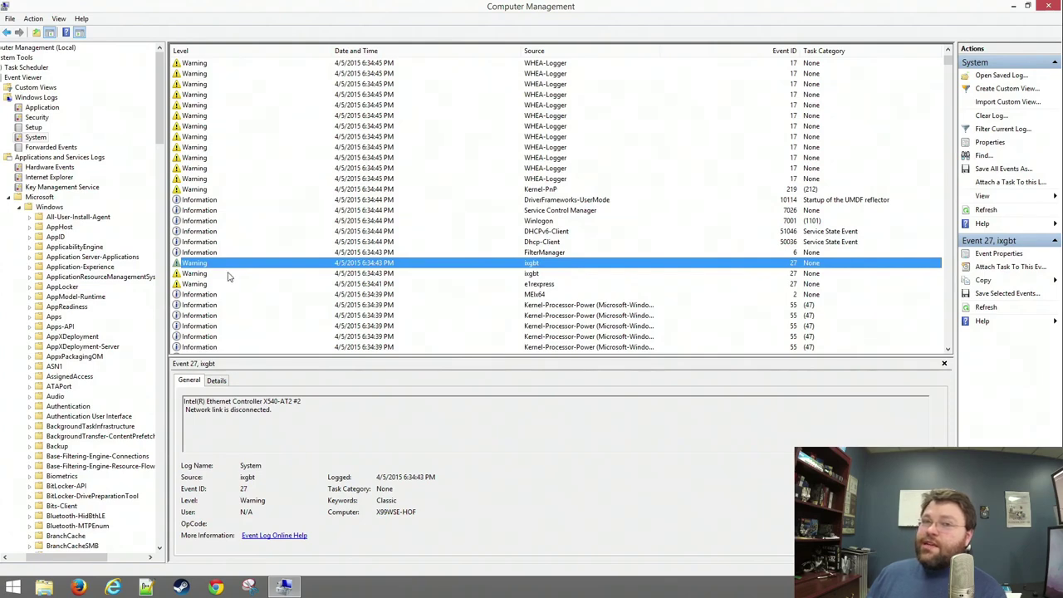
left_click(231, 274)
left_click(221, 284)
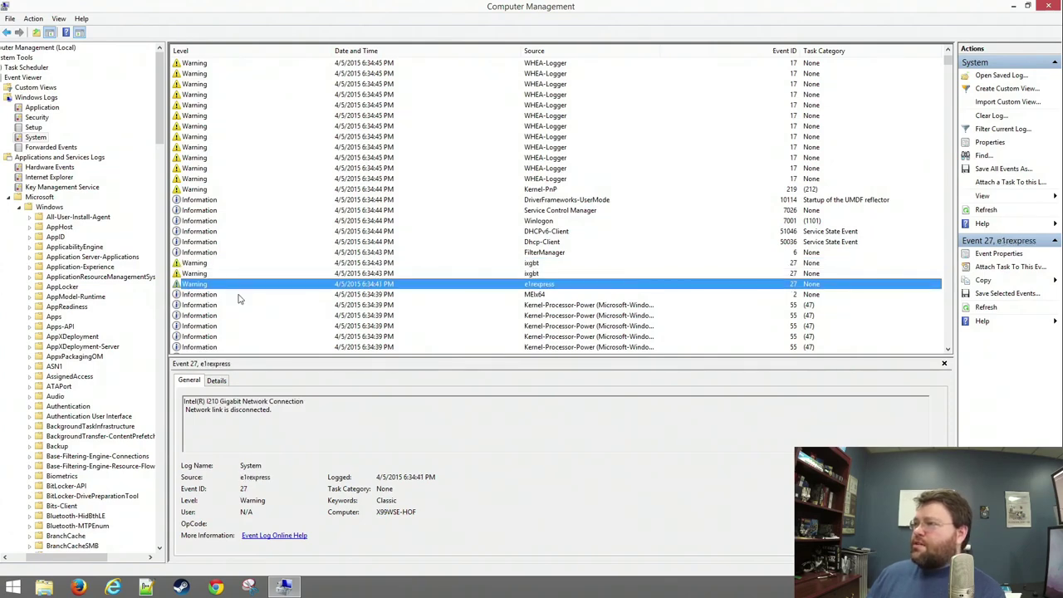
- Inspect the Kernel-Processor-Power, Ntfs volume-healthy and FilterManager events
scroll(239, 299, "down", 2)
scroll(239, 299, "down", 3)
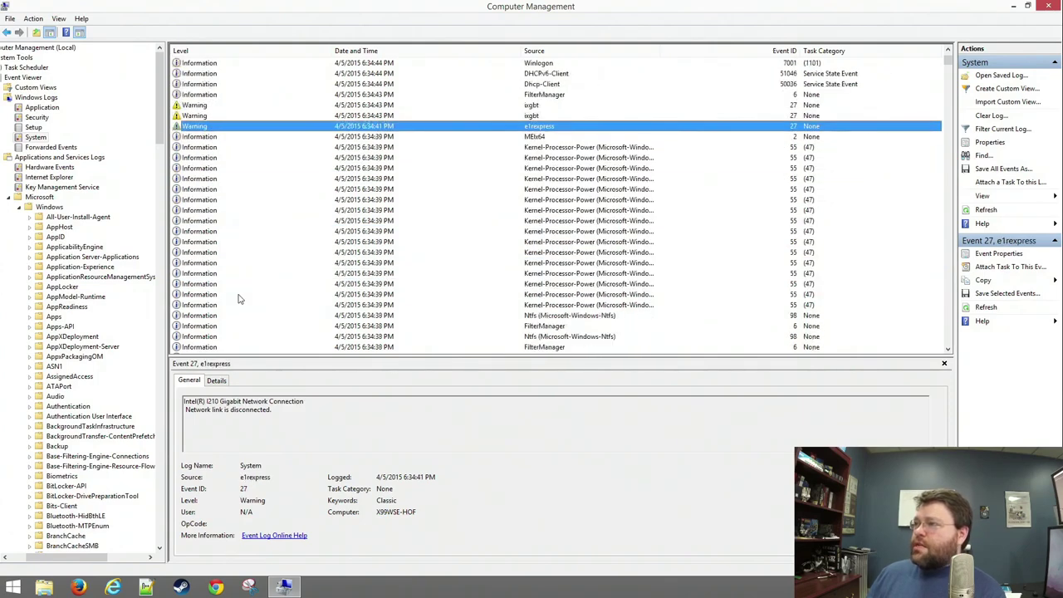
left_click(257, 191)
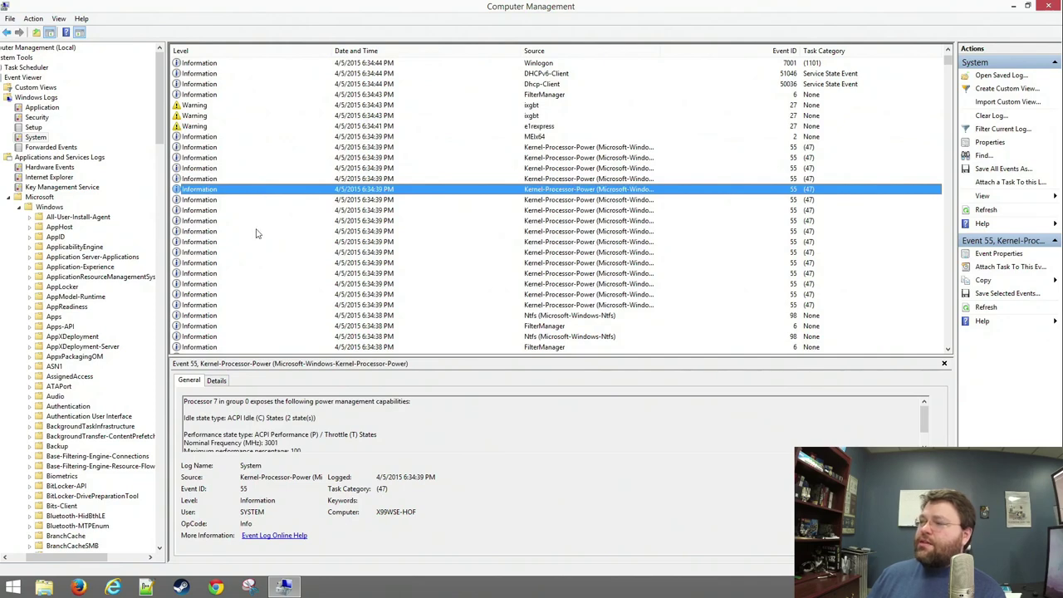
scroll(237, 245, "down", 2)
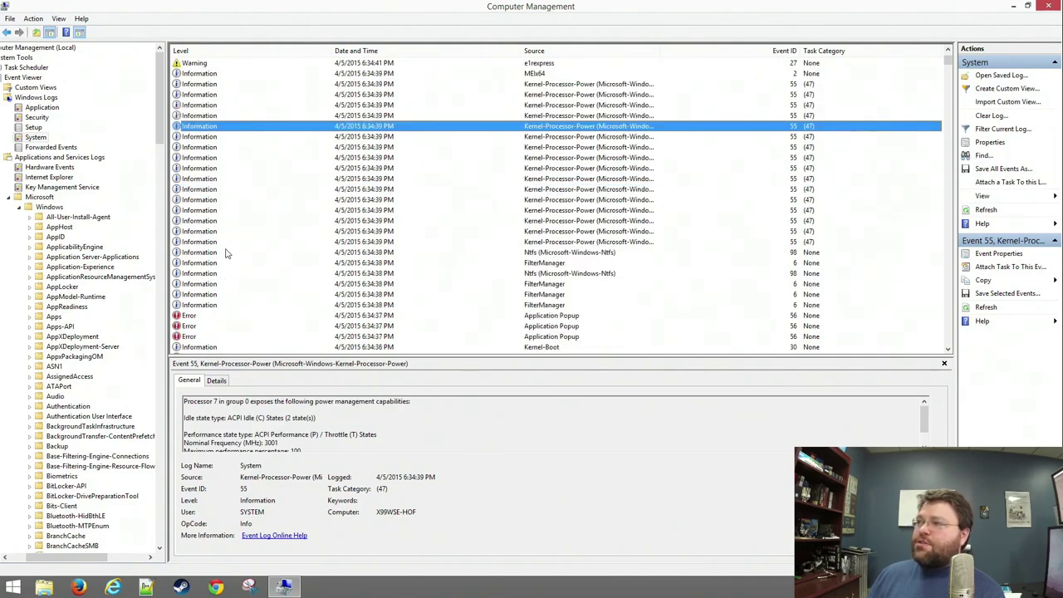
left_click(227, 254)
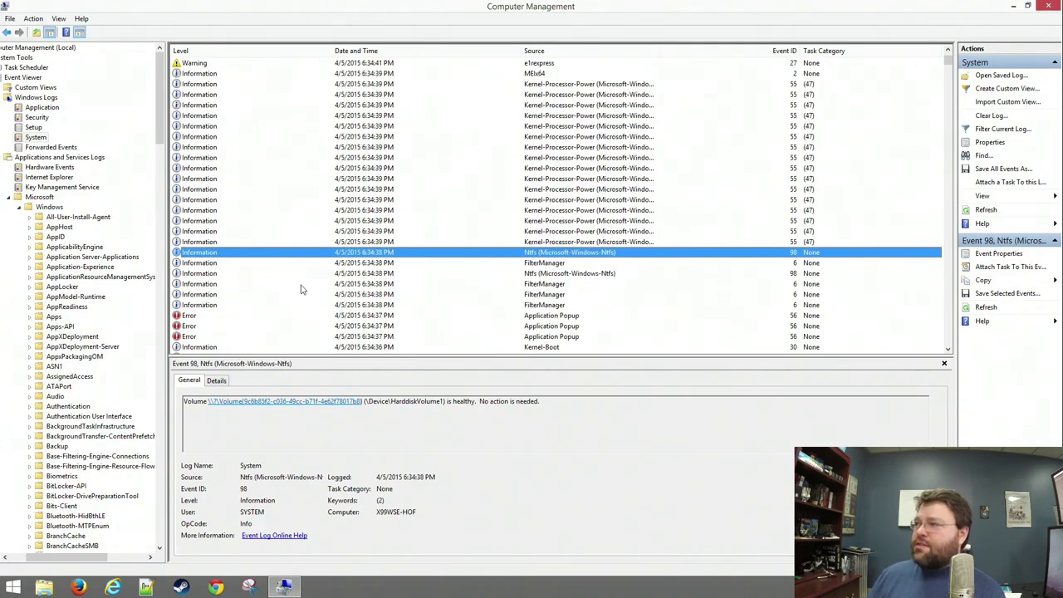
left_click(240, 307)
- Compare the three 6:34:37 PM Application Popup Event 56 errors and the Kernel-Boot Event 30 entry
left_click(230, 321)
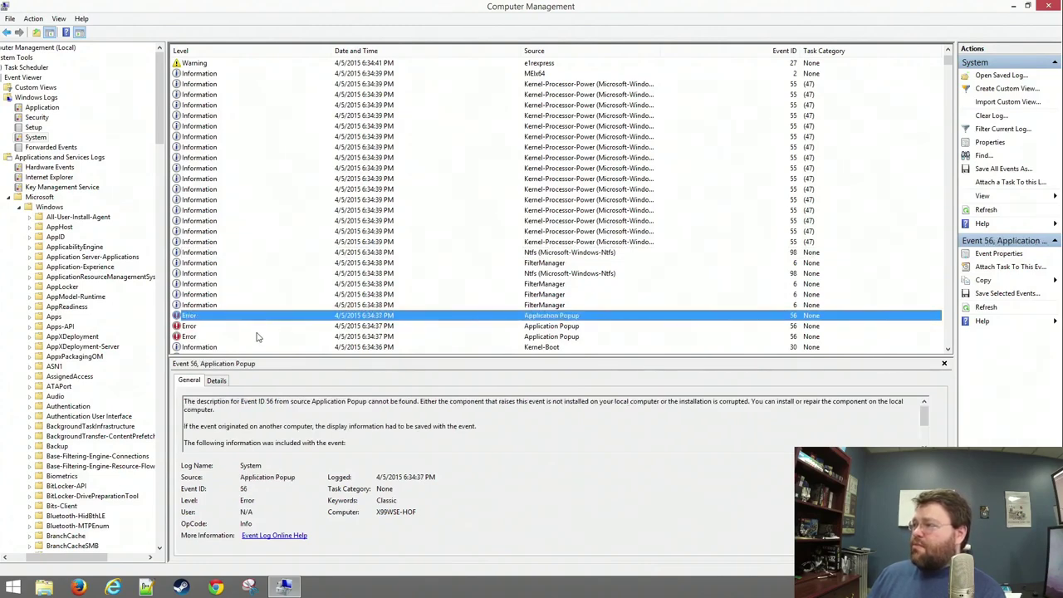
scroll(256, 336, "down", 2)
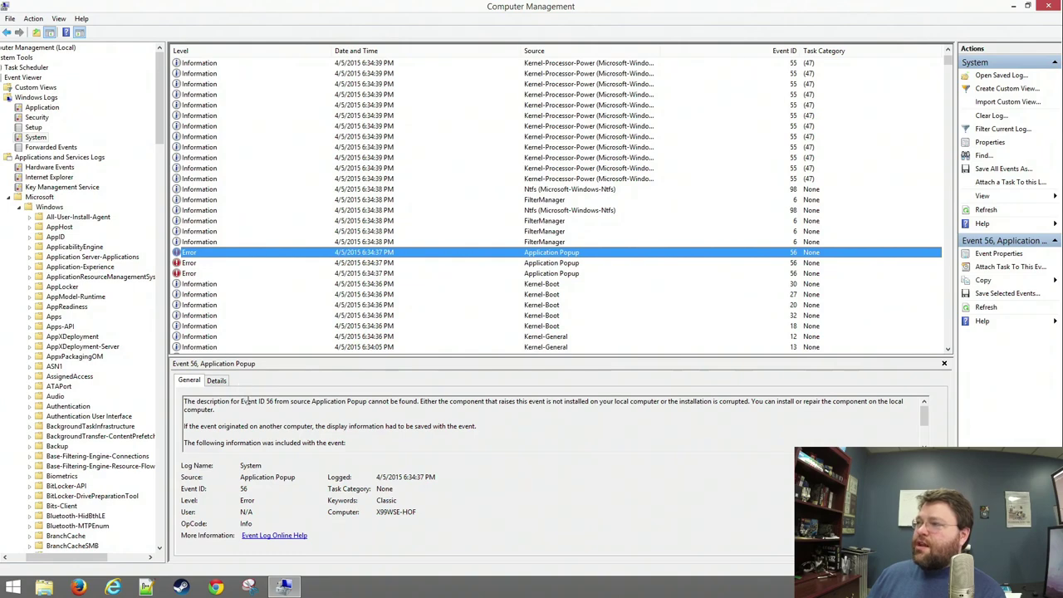
scroll(246, 401, "down", 4)
scroll(247, 401, "up", 5)
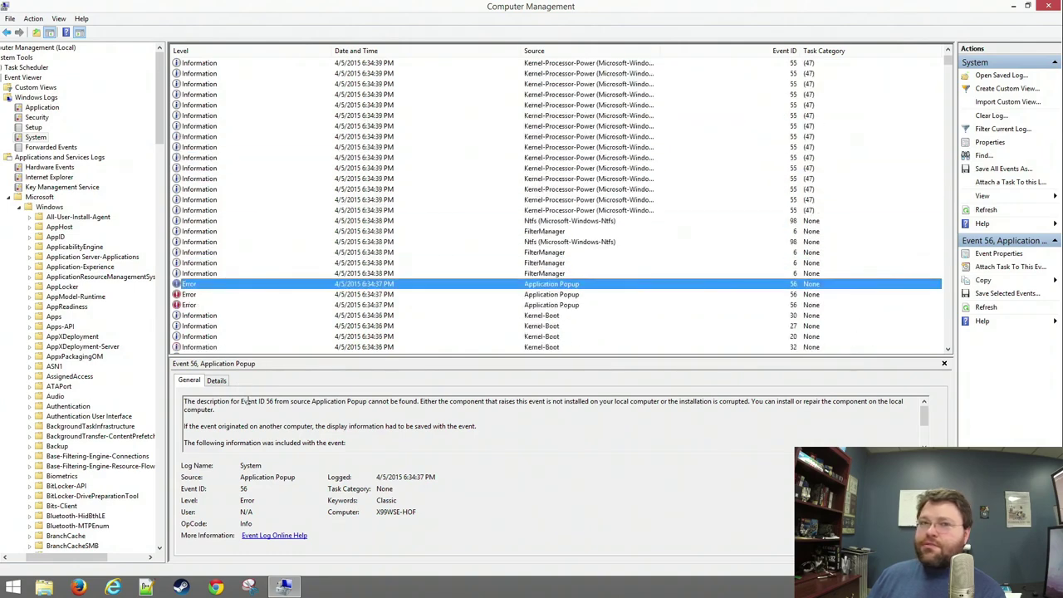
left_click(191, 304)
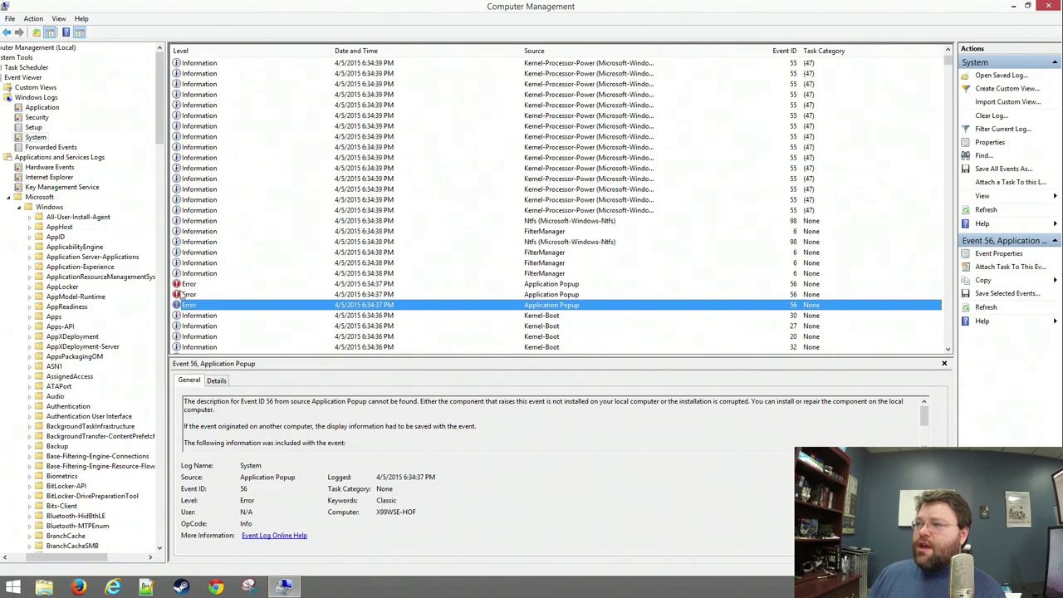
left_click(186, 296)
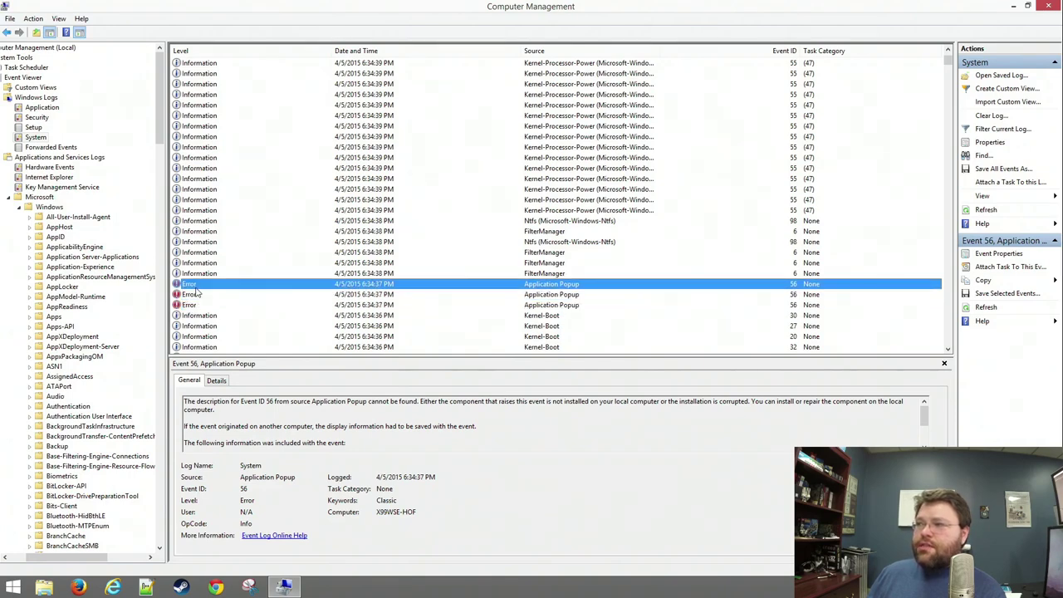
left_click(193, 307)
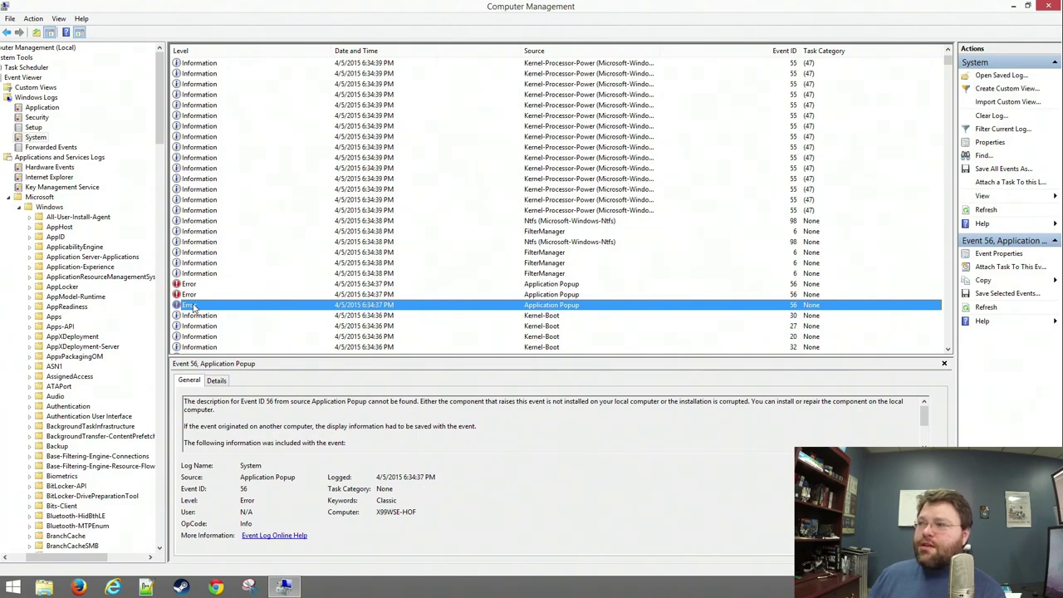
left_click(189, 318)
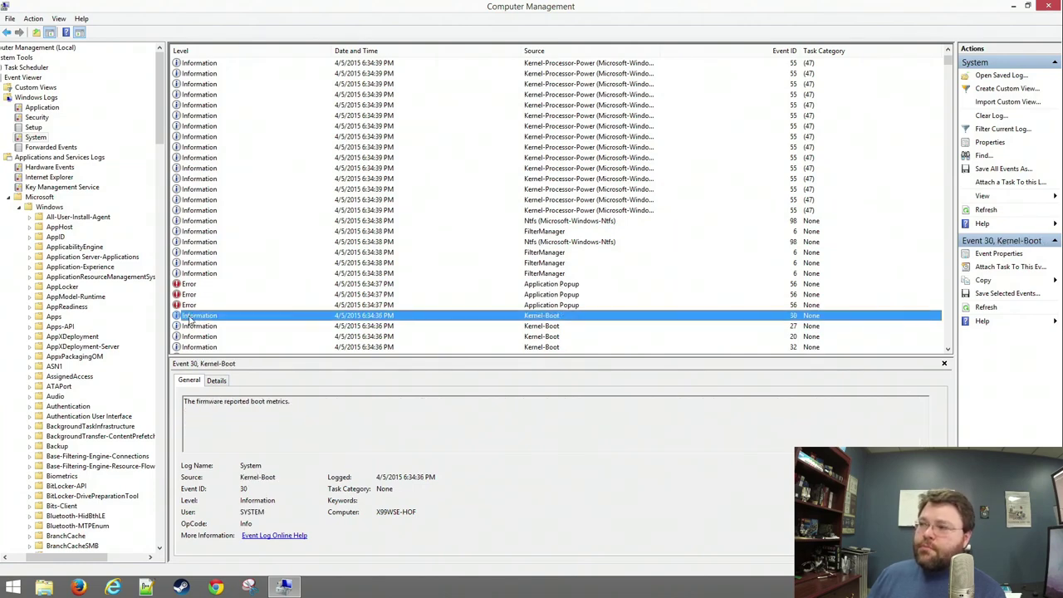
left_click(192, 307)
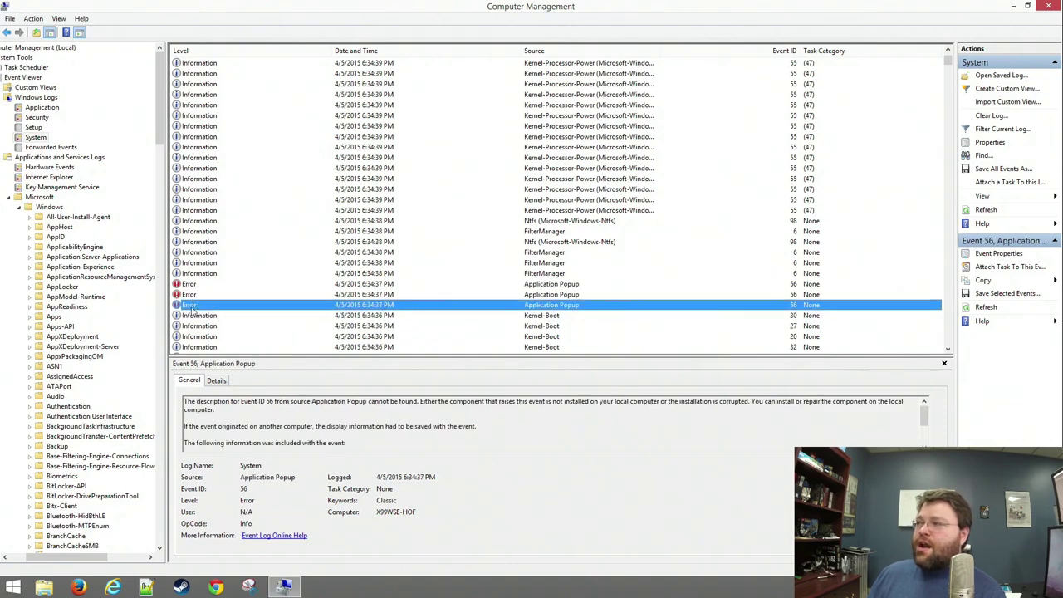
left_click(197, 296)
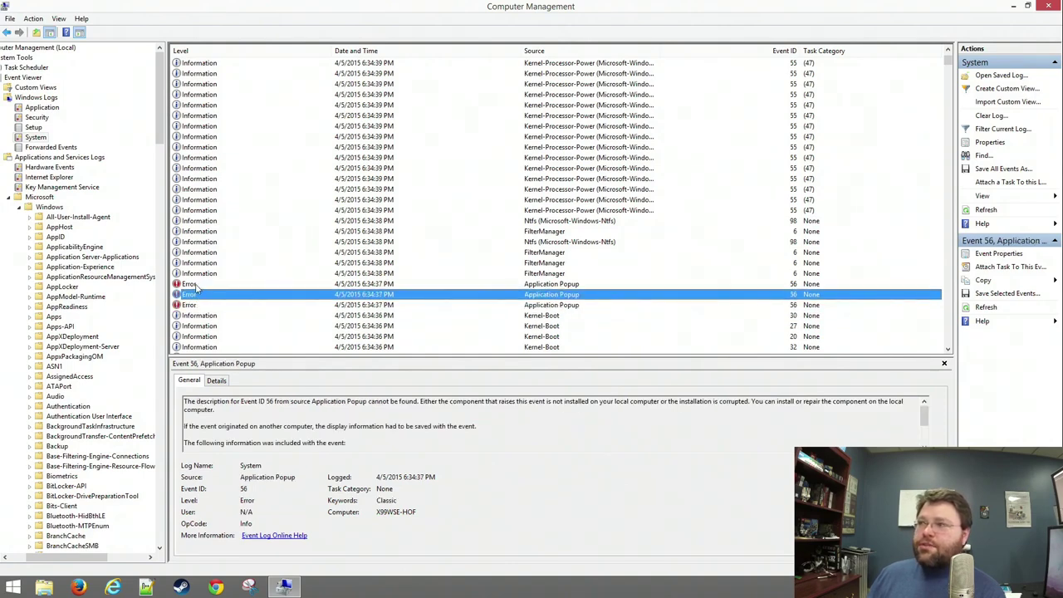
left_click(197, 286)
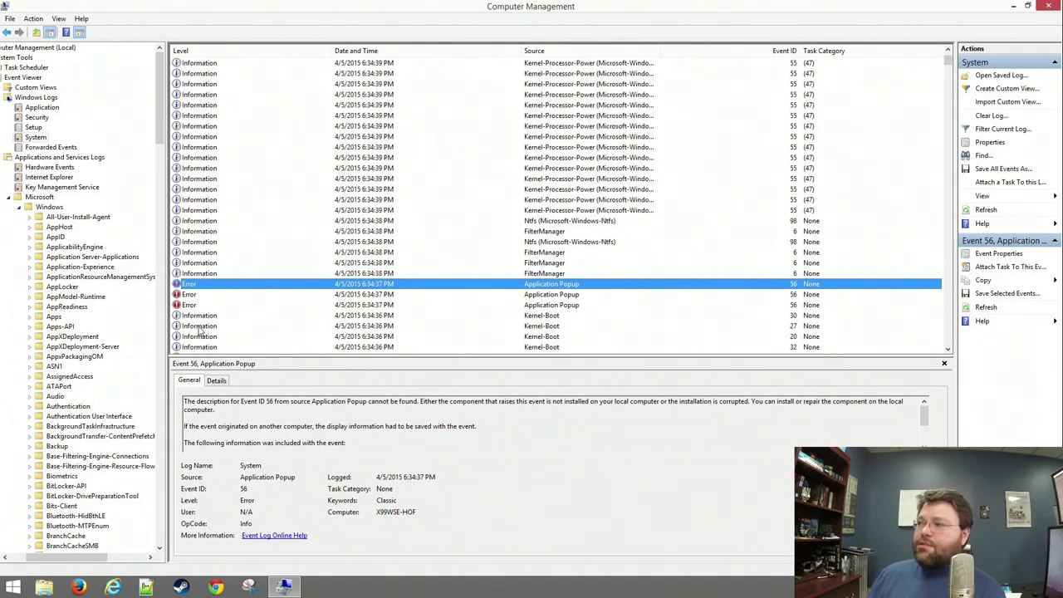
- Inspect Kernel-General 12, Kernel-Power and EventLog 6013 (7-second uptime), then scroll toward the WHEA warnings
left_click(200, 318)
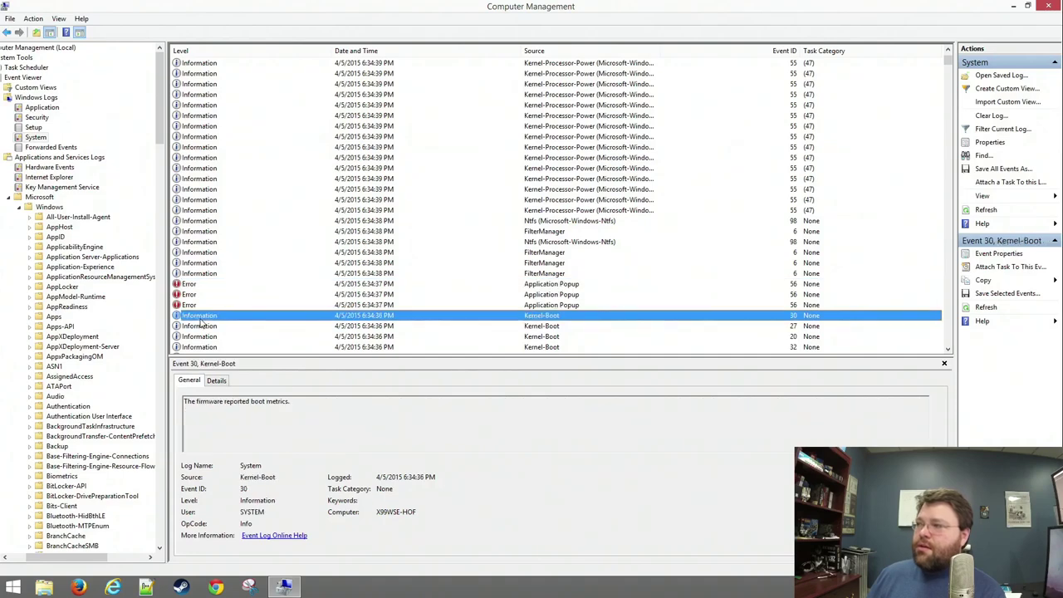
scroll(199, 324, "down", 2)
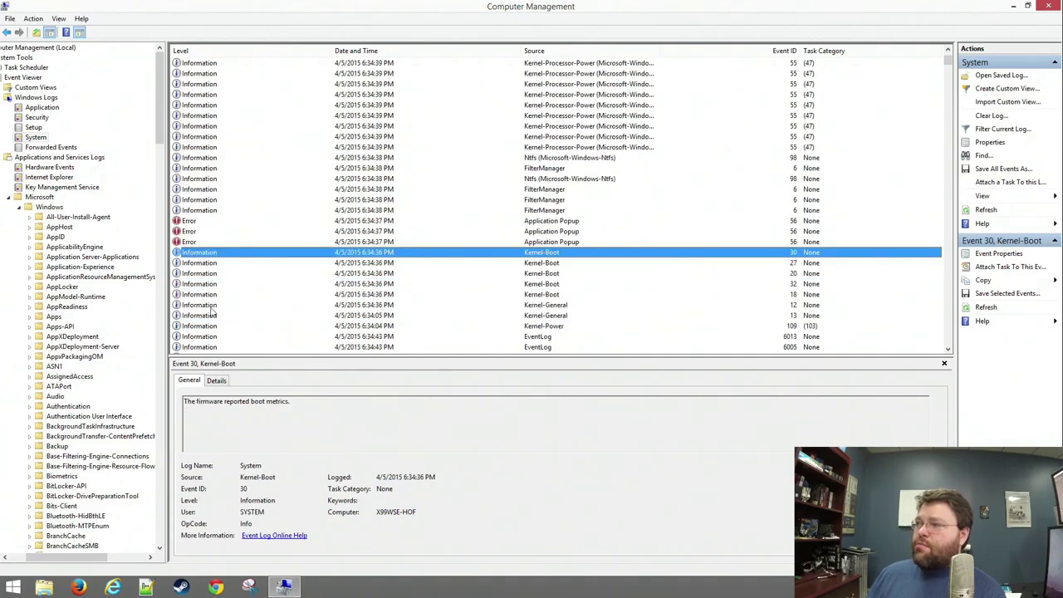
left_click(221, 307)
scroll(222, 316, "down", 2)
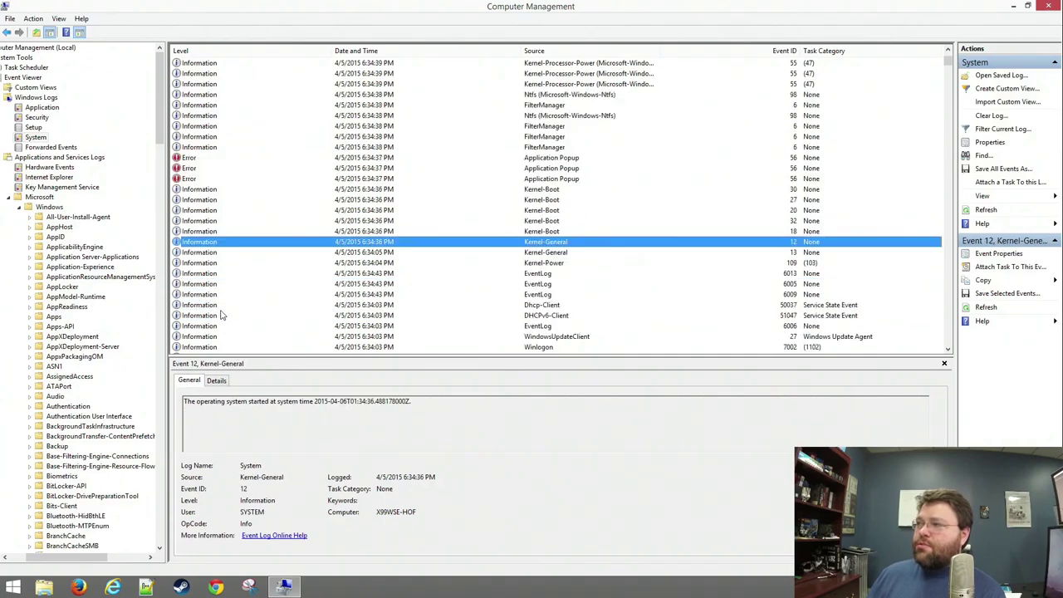
left_click(235, 263)
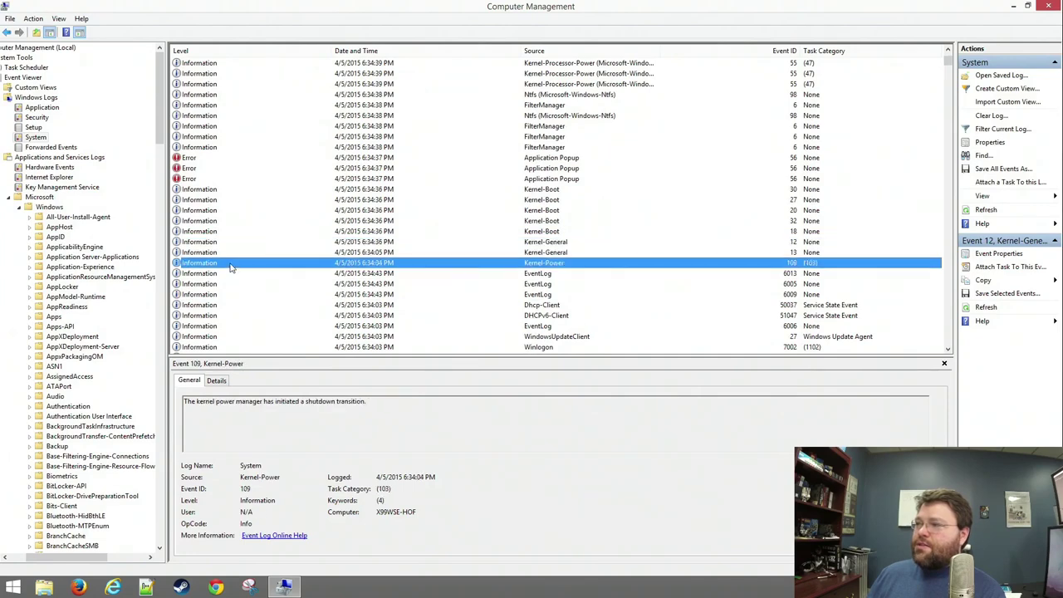
left_click(225, 274)
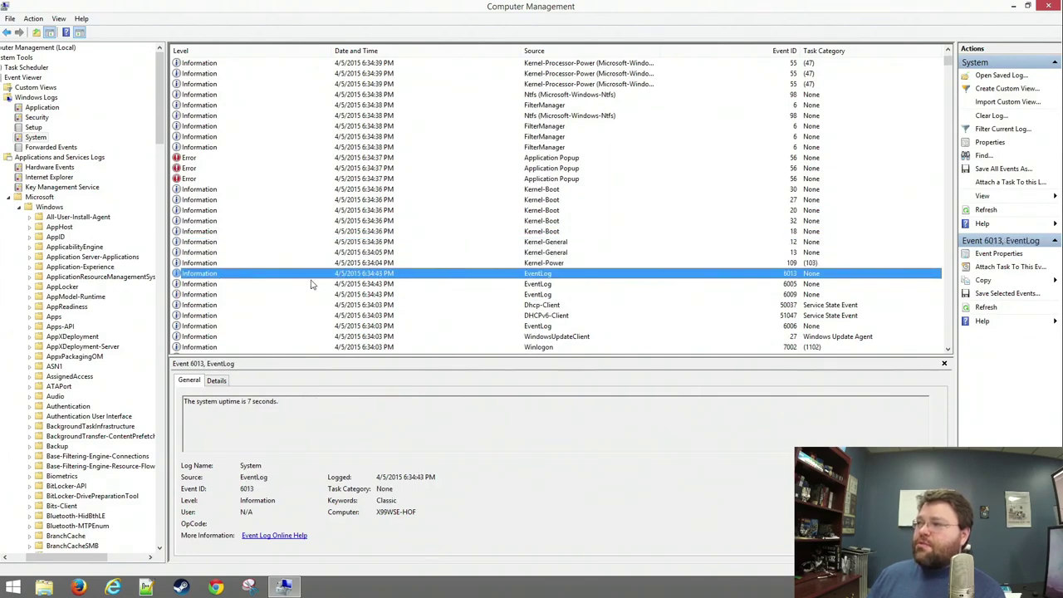
scroll(314, 284, "down", 2)
scroll(314, 284, "up", 15)
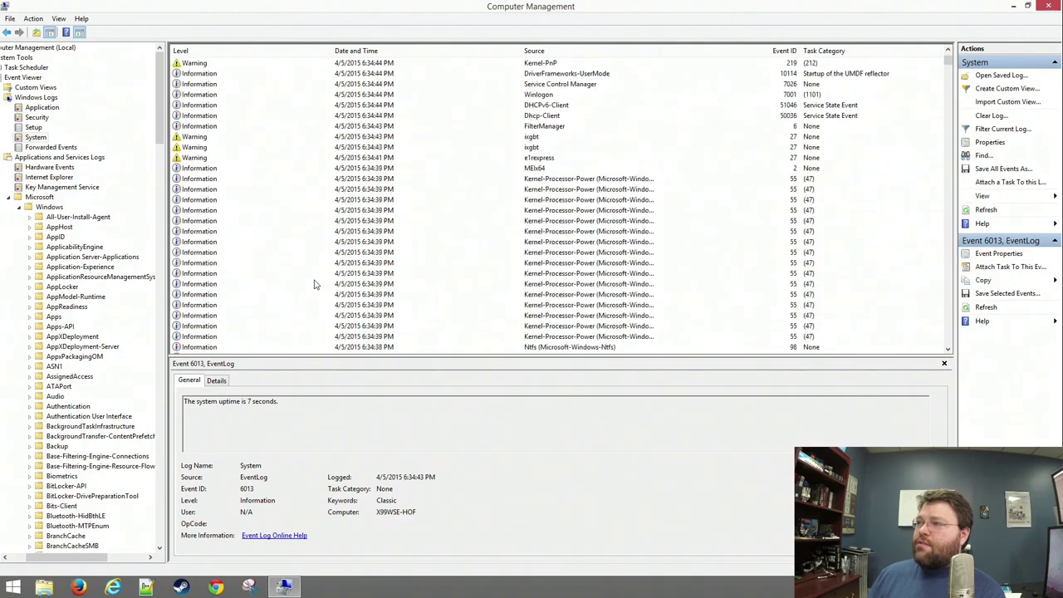
scroll(314, 284, "up", 12)
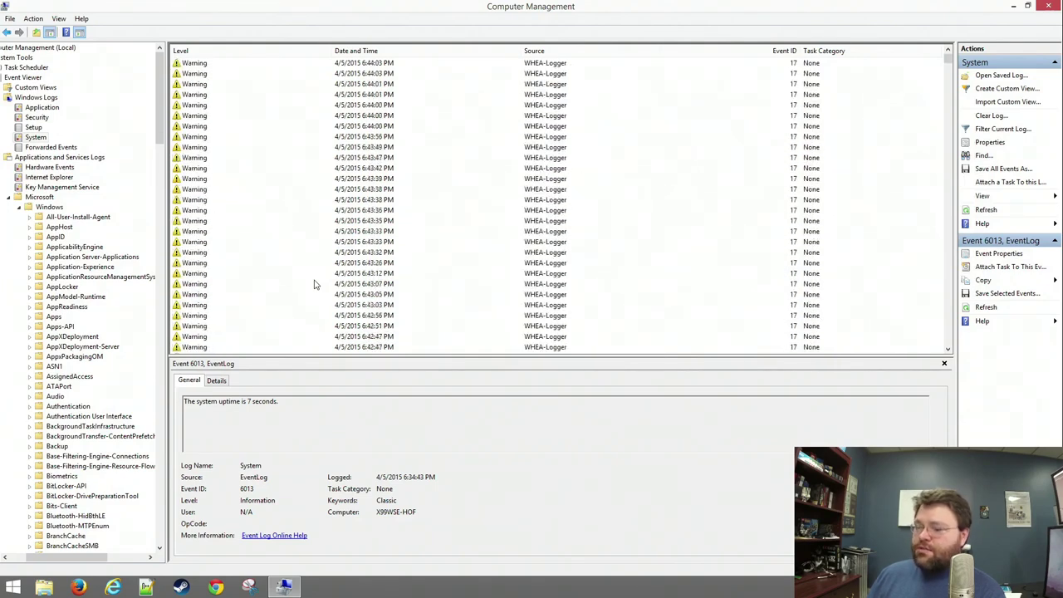
- Step from the newest WHEA-Logger warning down through the Event 17 entries to 6:39:17 PM
left_click(401, 200)
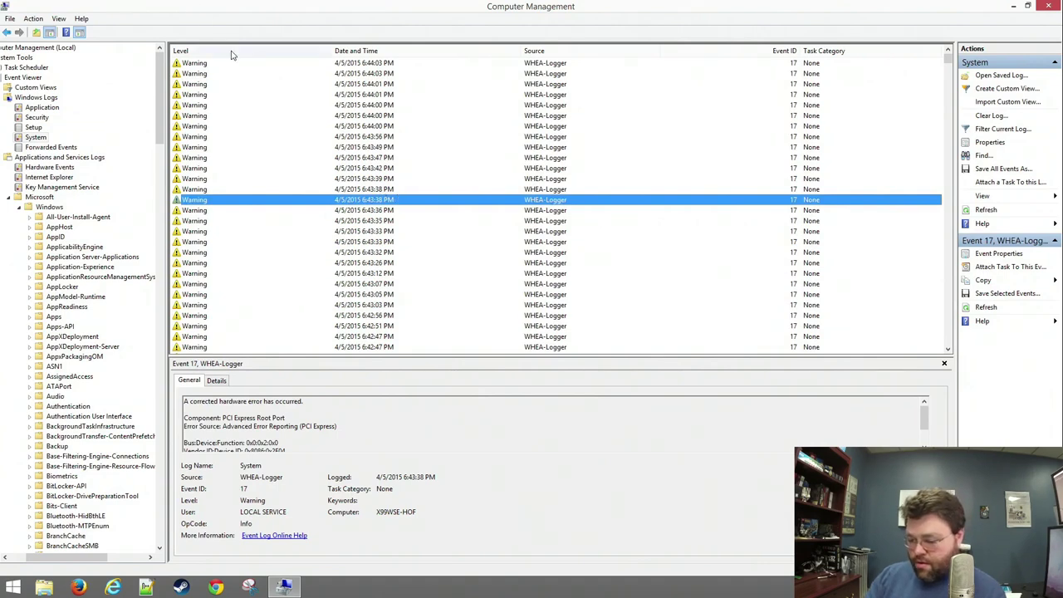
key("Home")
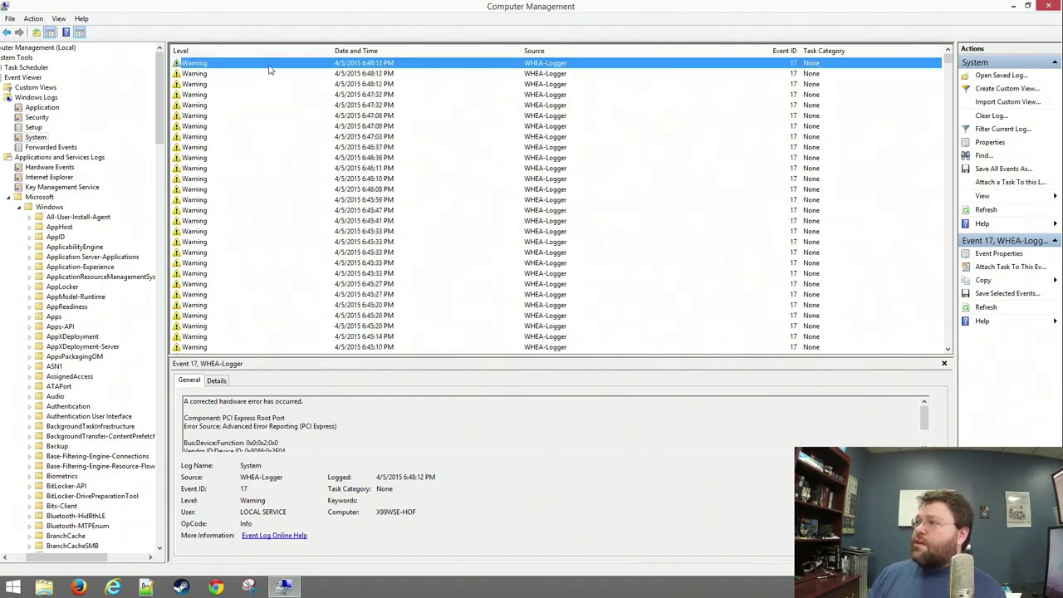
key("Down")
key("Down")
key("Down")
key("Down")
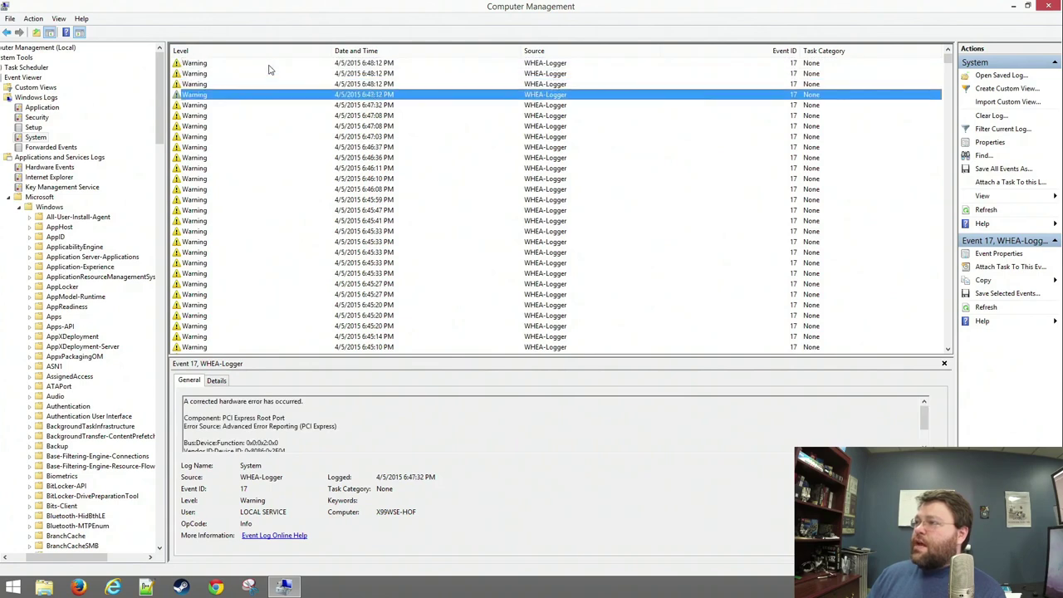
key("Down")
key("Down")
key("Down")
key("Down")
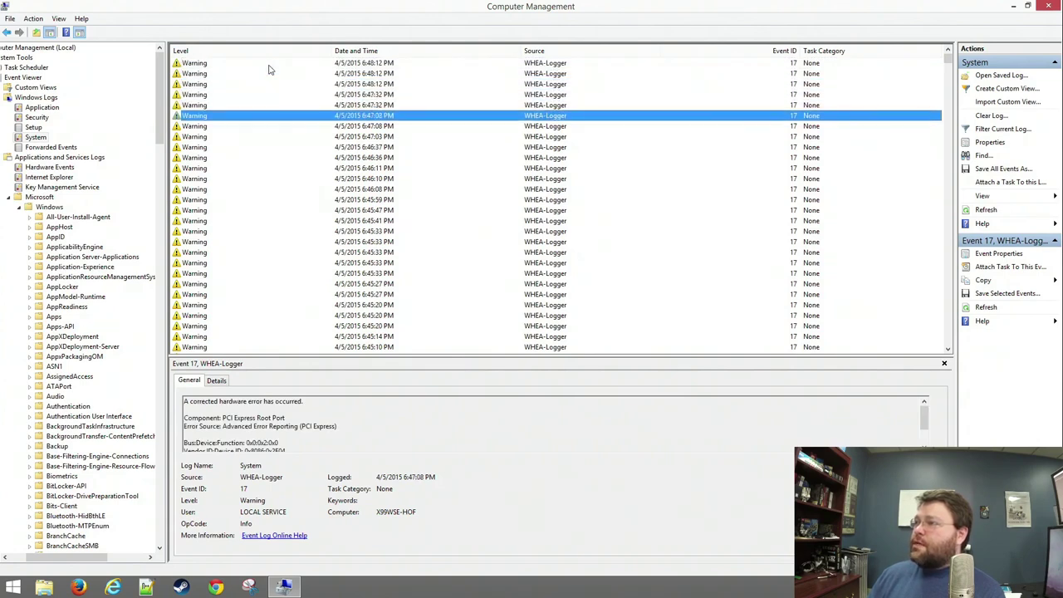
key("Down")
key("Down")
key("Down")
key("Down")
key("Down")
key("Down")
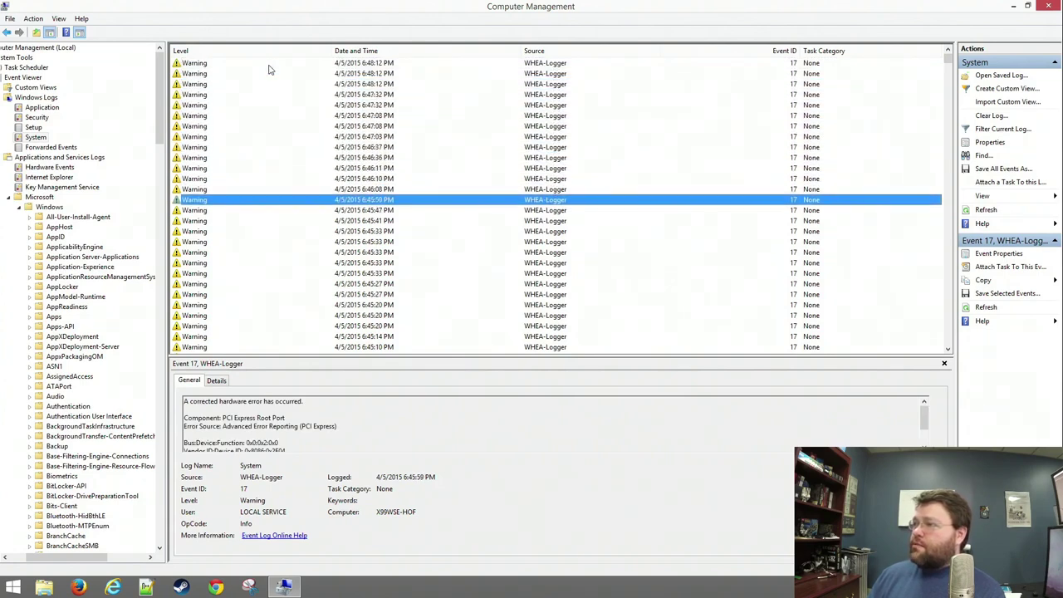
key("Down")
key("Down")
key("Down")
key("Down")
key("Down")
key("Down")
key("Down")
key("Down")
key("Down")
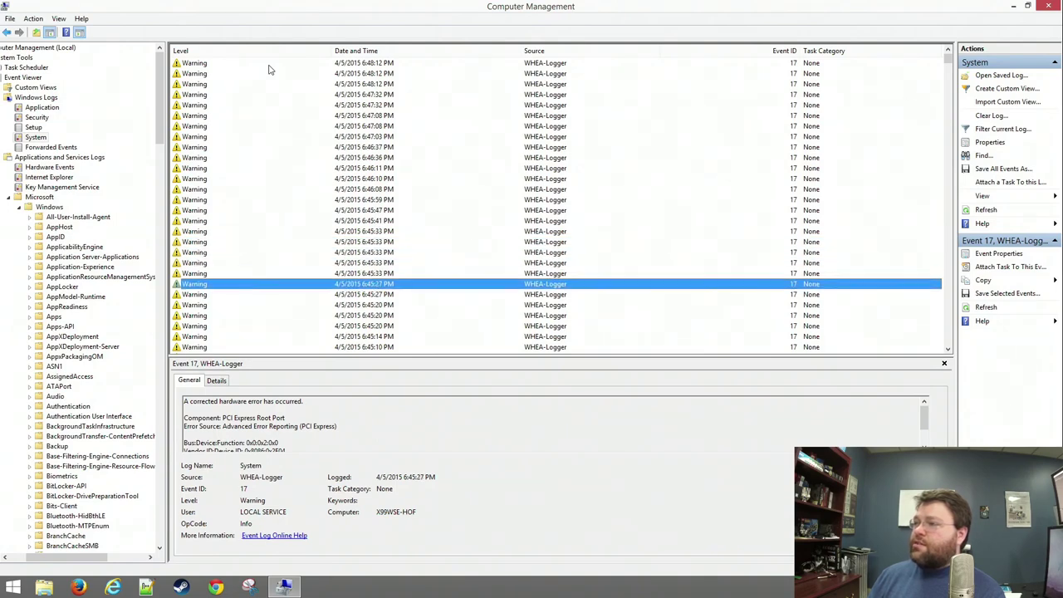
key("Down")
key("Down")
key("Down")
key("Down")
key("Down")
key("Down")
key("Down")
key("Down")
key("Down")
key("Down")
key("Down")
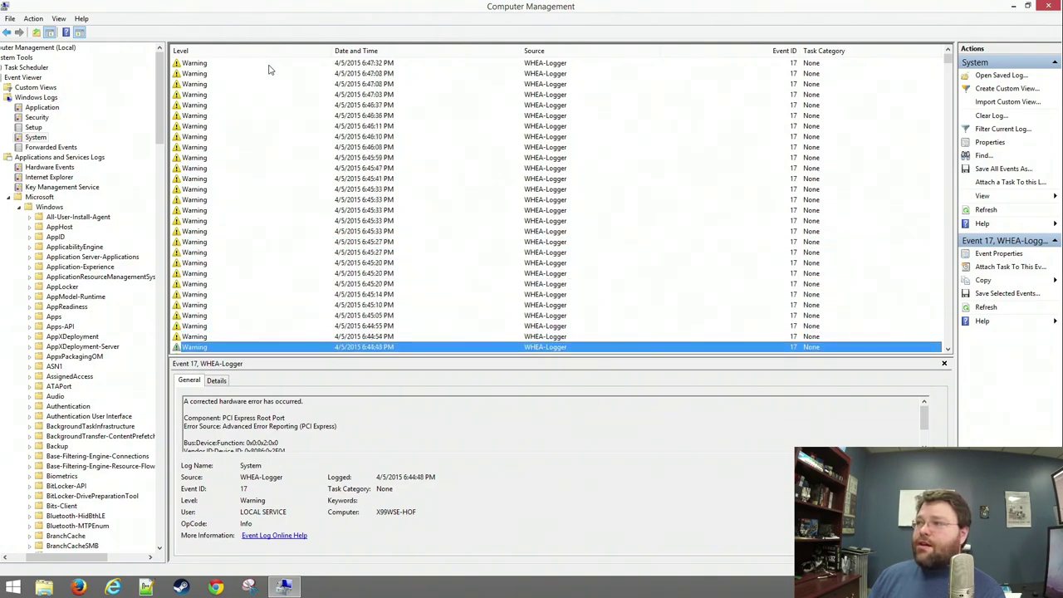
key("Down")
key("Down")
key("Down")
key("Down")
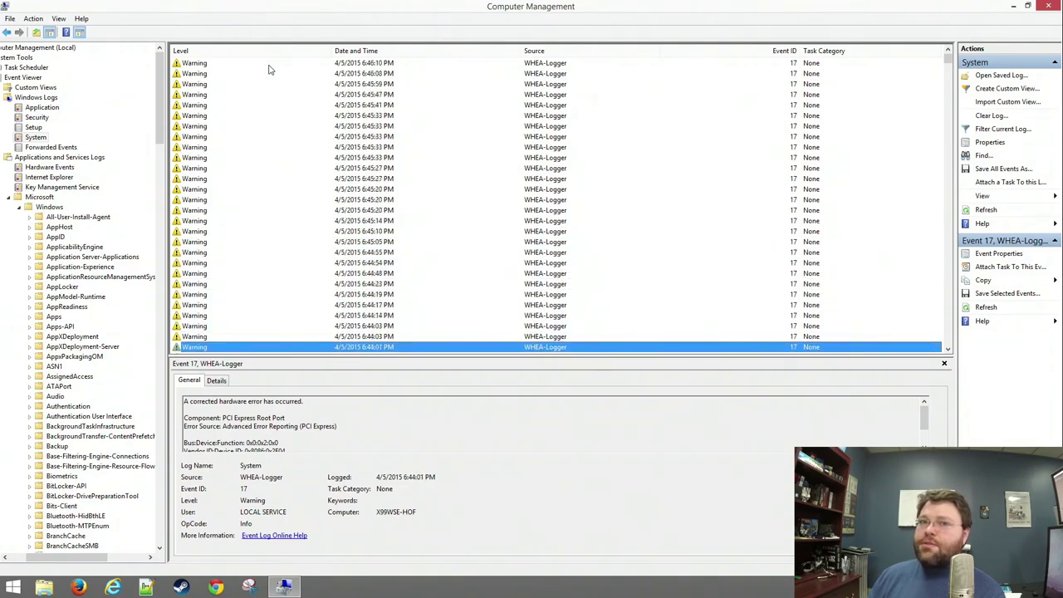
key("Down")
key("Down")
key("Down")
key("Down")
key("Down")
key("Down")
key("Down")
key("Down")
key("Down")
key("Down")
key("Down")
key("Down")
key("Down")
key("Down")
key("Down")
key("Down")
key("Down")
key("Down")
key("Down")
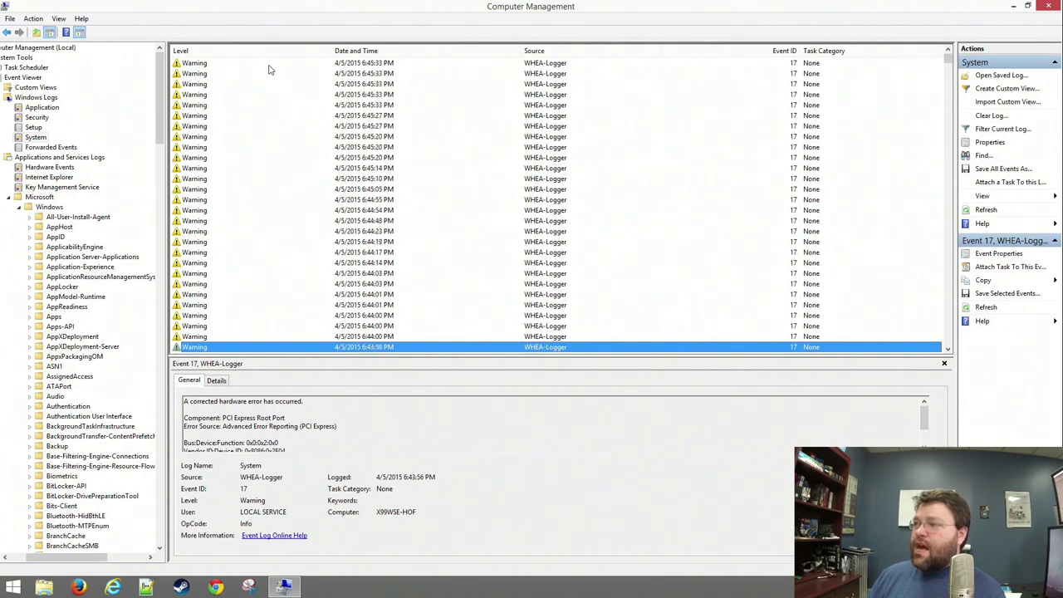
key("Down")
key("Down")
key("Down")
key("Down")
key("Down")
key("Down")
key("Down")
key("Down")
key("Down")
key("Down")
key("Down")
key("Down")
key("Down")
key("Down")
key("Down")
key("Down")
key("Down")
key("Down")
key("Down")
key("Down")
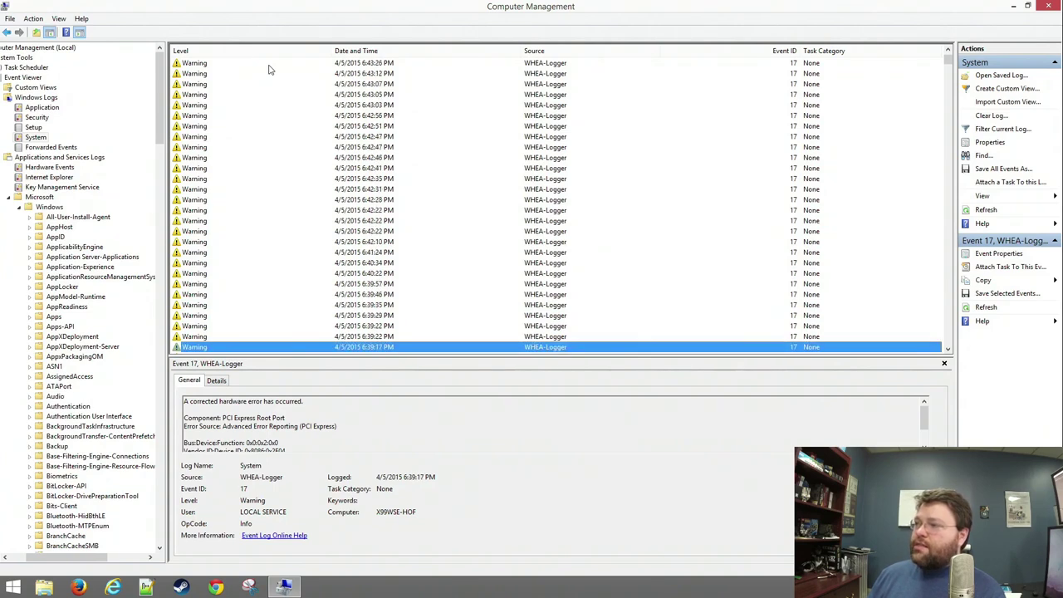
left_click(228, 402)
scroll(228, 401, "down", 1)
scroll(229, 401, "up", 1)
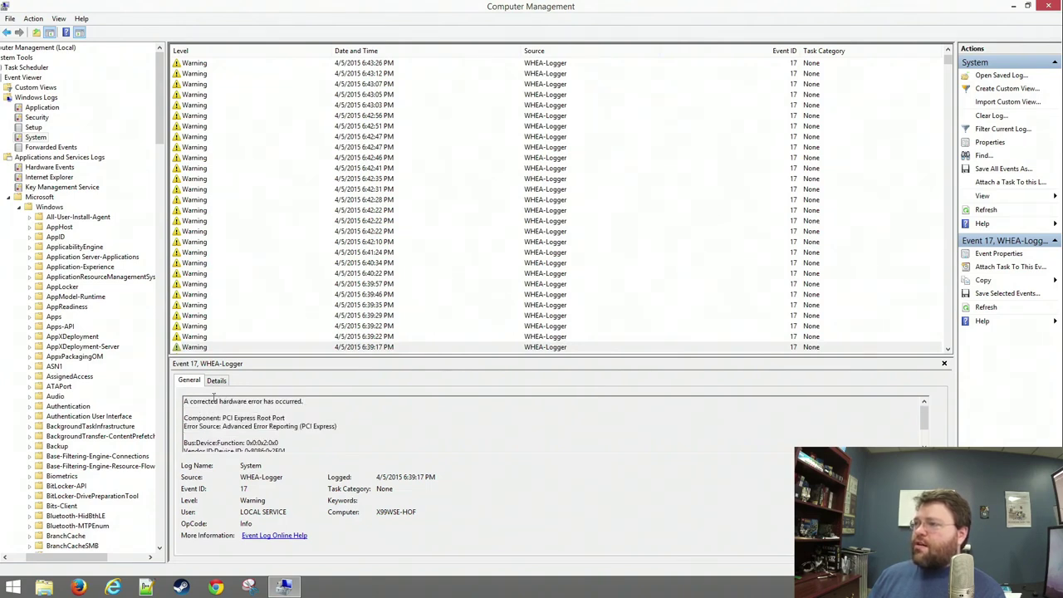
- Select 'A corrected hardware error has occurred.' and check neighbouring events from 6:42:10 to 6:34:45 PM
triple_click(214, 400)
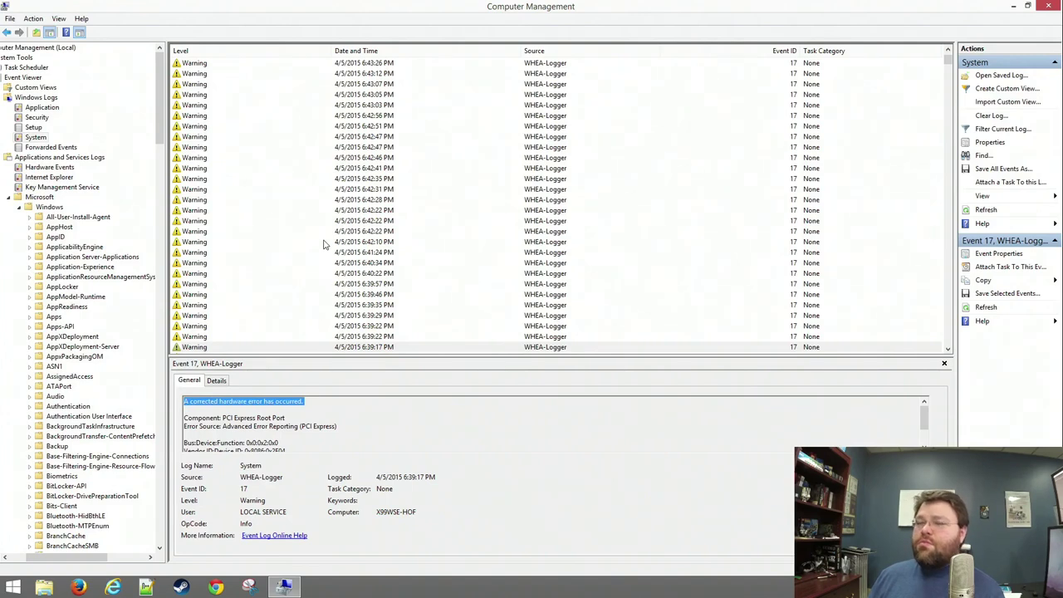
scroll(324, 243, "down", 1)
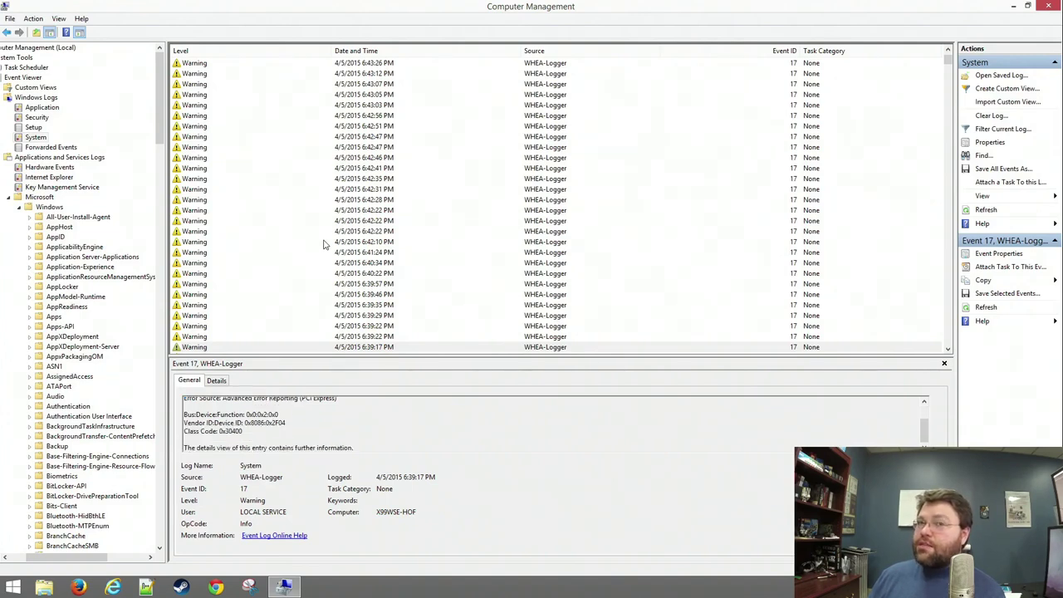
scroll(324, 244, "up", 1)
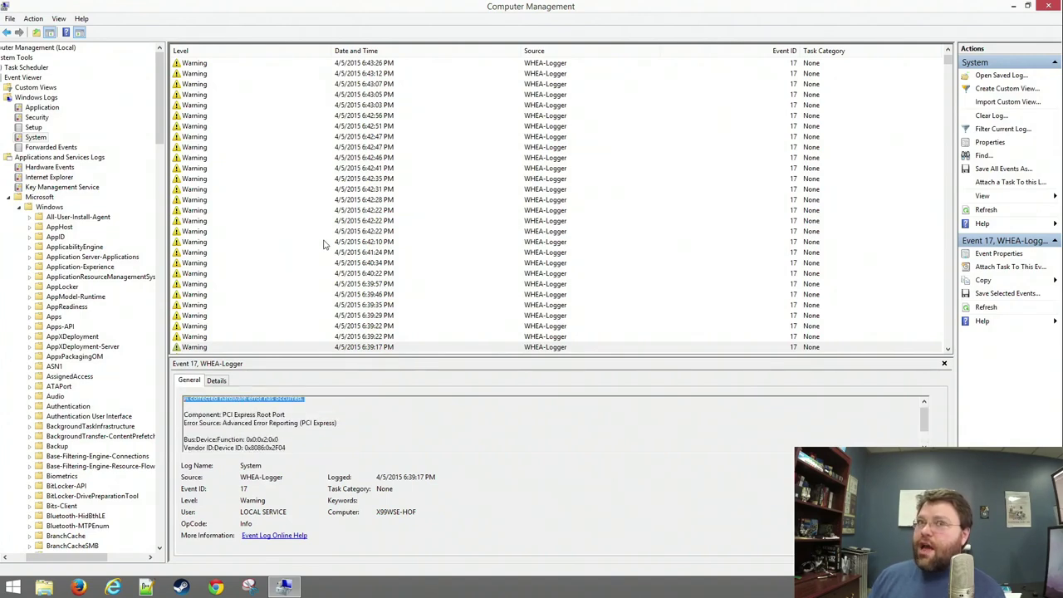
left_click(324, 241)
key("Down")
key("Down")
key("Down")
key("Down")
key("Down")
key("Down")
key("Down")
key("Down")
key("Down")
key("Down")
key("Down")
key("Down")
key("Down")
key("Down")
key("Down")
key("Down")
key("Down")
key("Down")
key("Down")
key("Down")
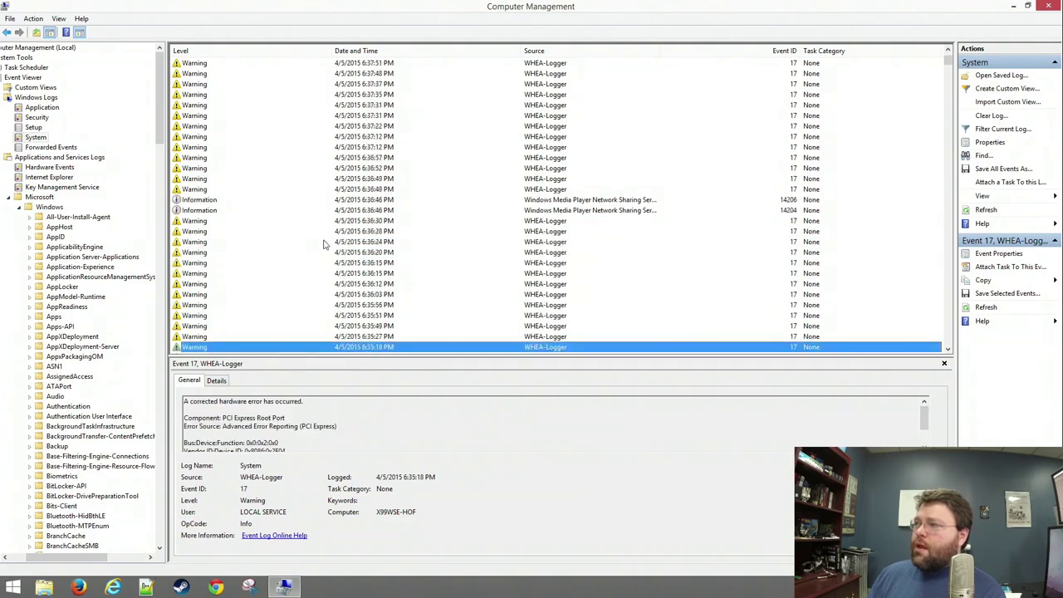
key("Up")
key("Up")
key("Up")
key("Up")
key("Up")
key("Up")
key("Up")
key("Up")
key("Up")
key("Up")
key("Up")
key("Up")
key("Up")
key("Up")
key("Up")
key("Up")
key("Down")
key("Down")
key("Down")
key("Down")
key("Down")
key("Down")
key("Down")
key("Down")
key("Down")
key("Down")
key("Down")
key("Down")
key("Down")
key("Down")
key("Down")
key("Down")
key("Down")
key("Down")
key("Down")
key("Down")
key("Down")
key("Down")
key("Down")
key("Down")
key("Down")
key("Down")
key("Down")
key("Down")
key("Down")
key("Down")
key("Down")
key("Down")
key("Down")
key("Down")
key("Down")
key("Down")
key("Down")
key("Down")
key("Down")
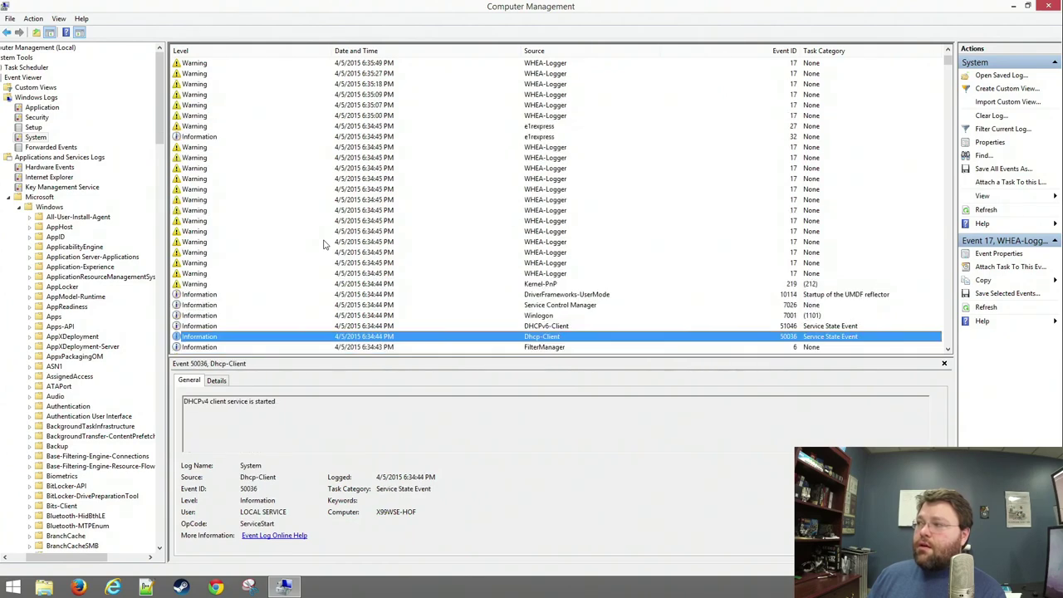
key("Up")
key("Up")
key("Up")
key("Up")
key("Up")
key("Up")
key("Up")
key("Up")
key("Up")
key("Up")
key("Up")
key("Down")
key("Down")
key("Down")
key("Down")
key("Down")
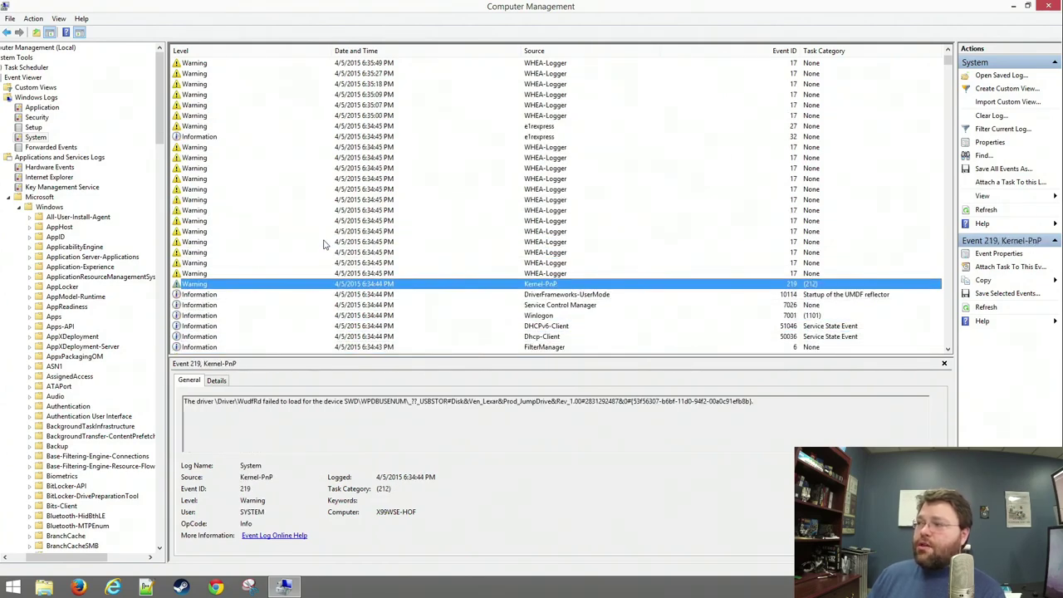
key("Up")
key("Up")
key("Up")
key("Up")
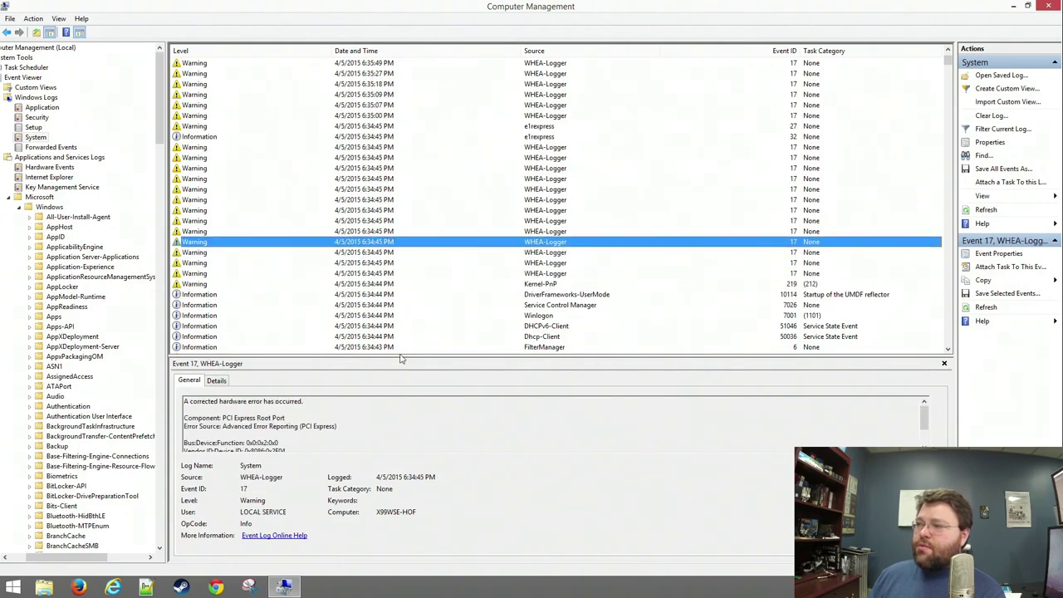
- Scroll the warning description and highlight 'Function' in its Bus:Device:Function line
left_click(316, 439)
scroll(317, 439, "down", 1)
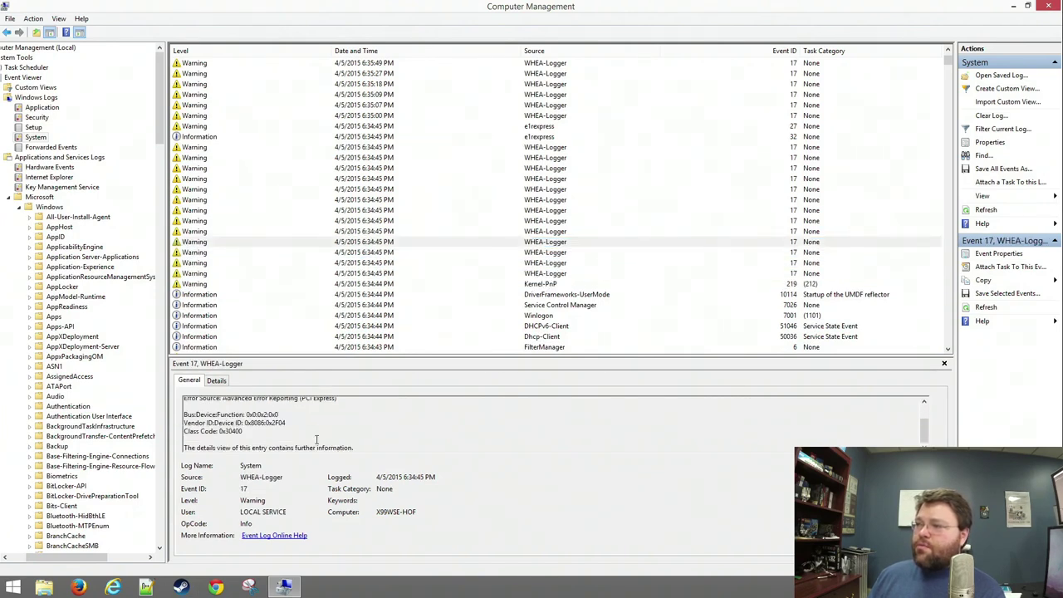
left_click_drag(288, 435, 185, 407)
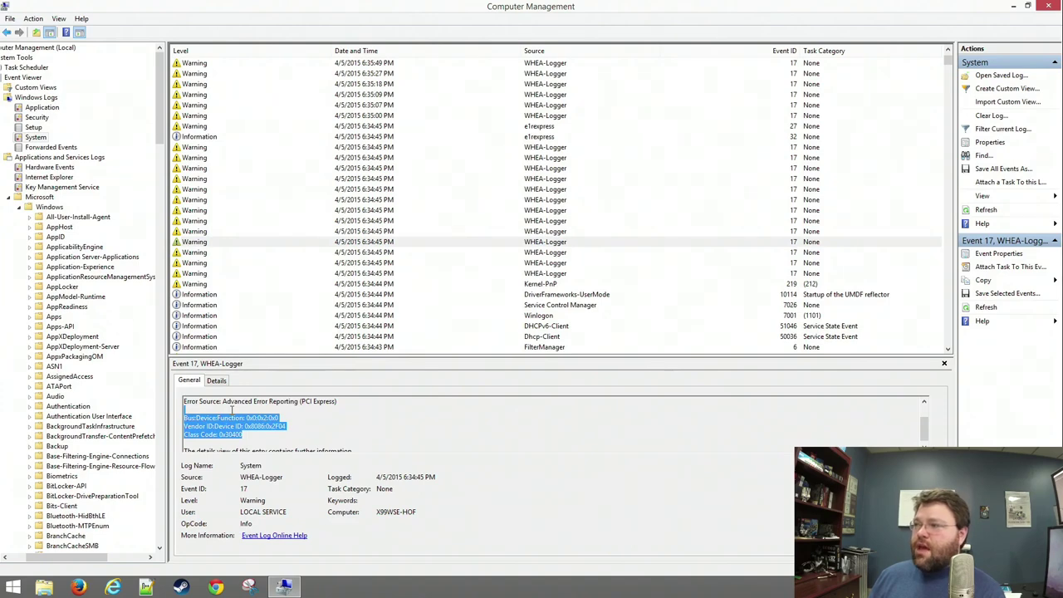
left_click(245, 412)
double_click(226, 416)
scroll(217, 412, "up", 2)
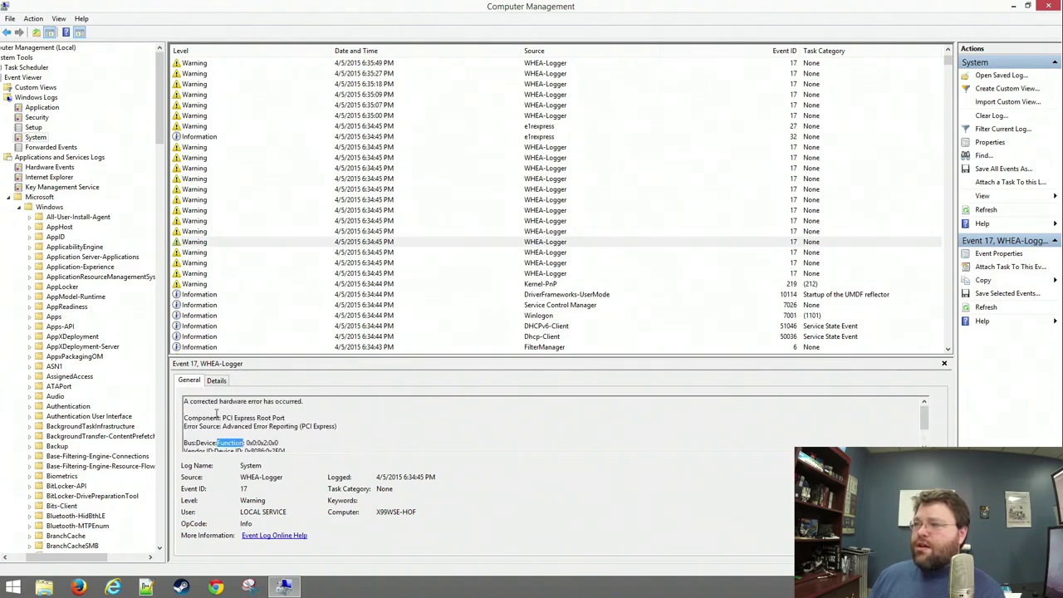
scroll(230, 418, "down", 1)
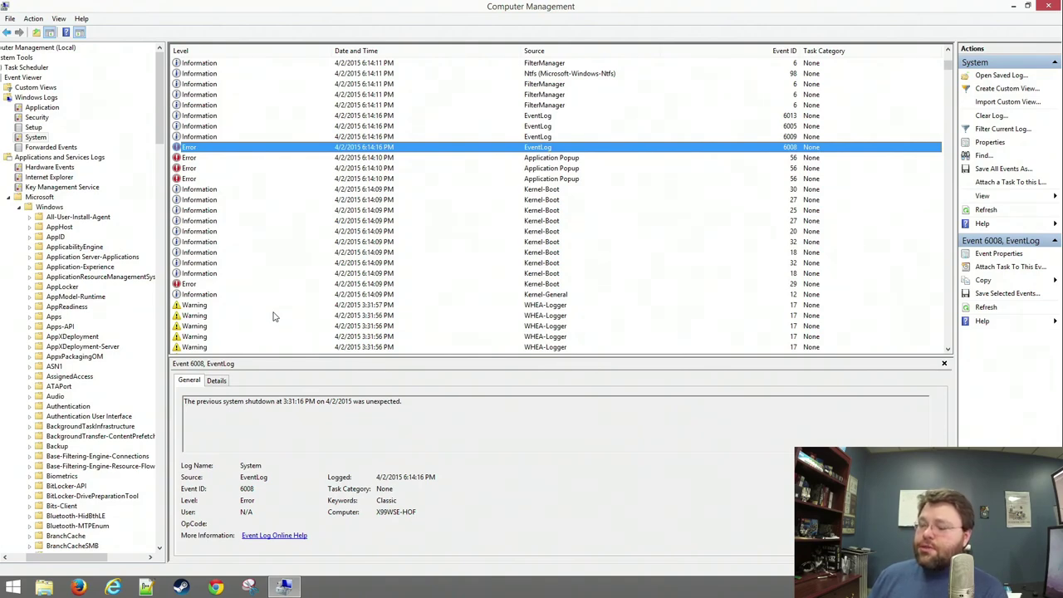
- Check the next entry and return to the EventLog 6008 error for the 3:31:16 PM unexpected shutdown
key("Down")
key("Up")
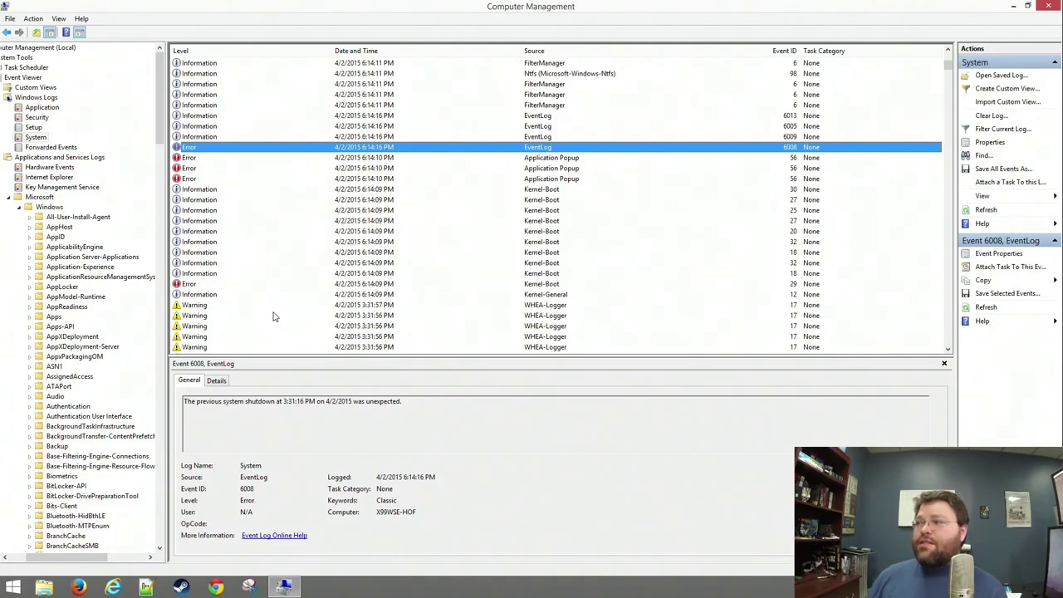
- Review the Kernel-Boot 29 fast-startup failure and operating-system start-time events
key("Down")
key("Down")
key("Down")
key("Down")
key("Down")
key("Down")
key("Down")
key("Down")
key("Down")
key("Down")
key("Down")
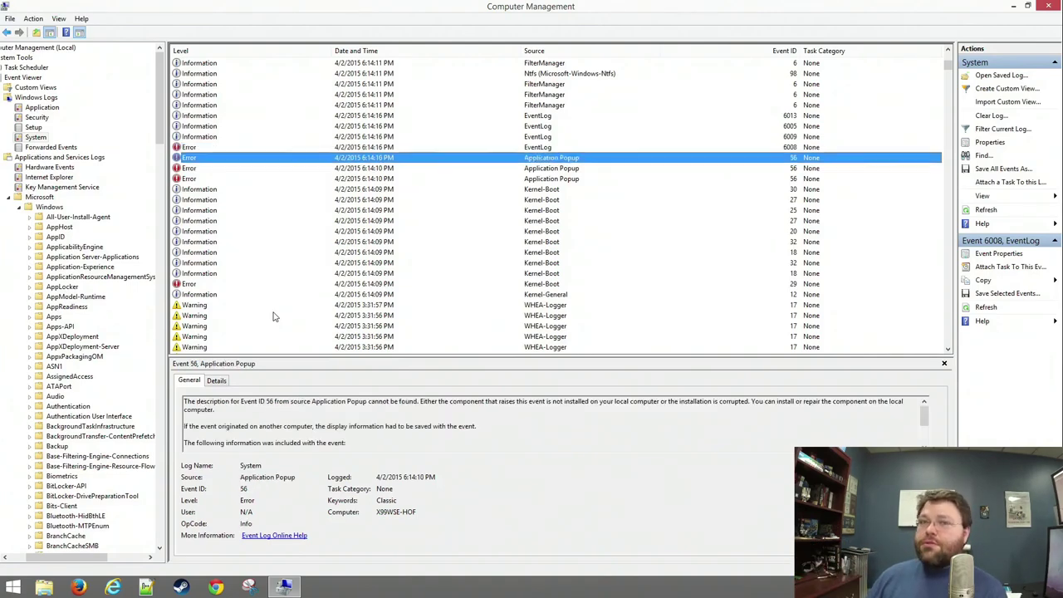
key("Down")
key("Down")
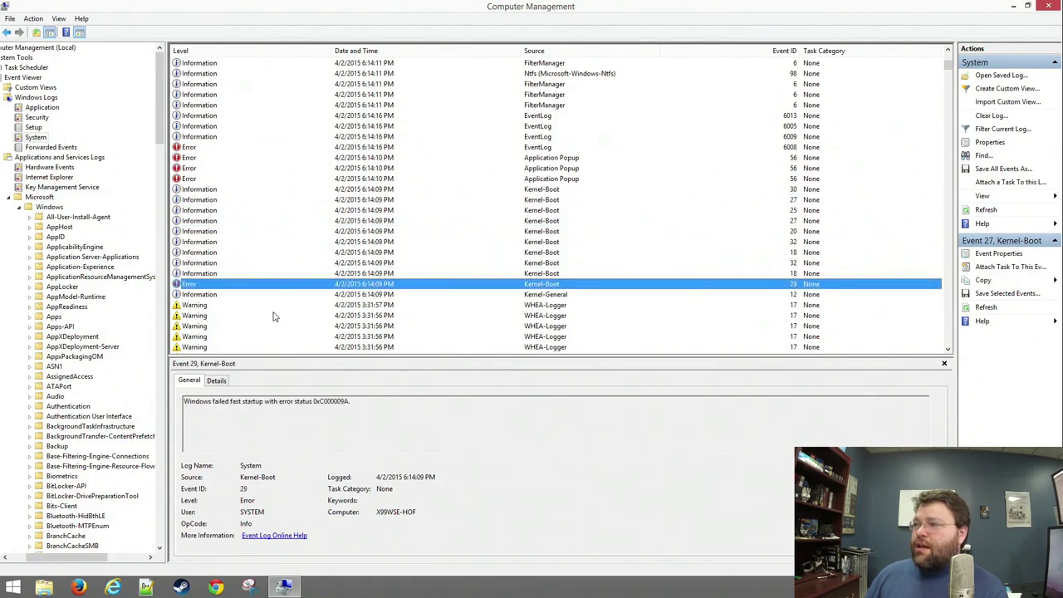
key("Up")
key("Down")
key("Down")
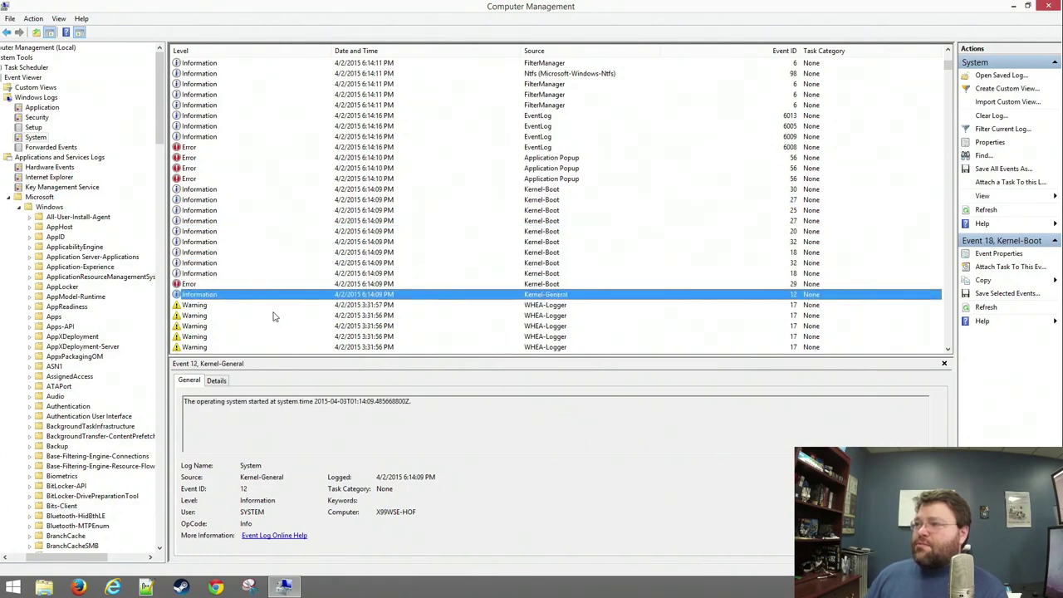
key("Down")
key("Down")
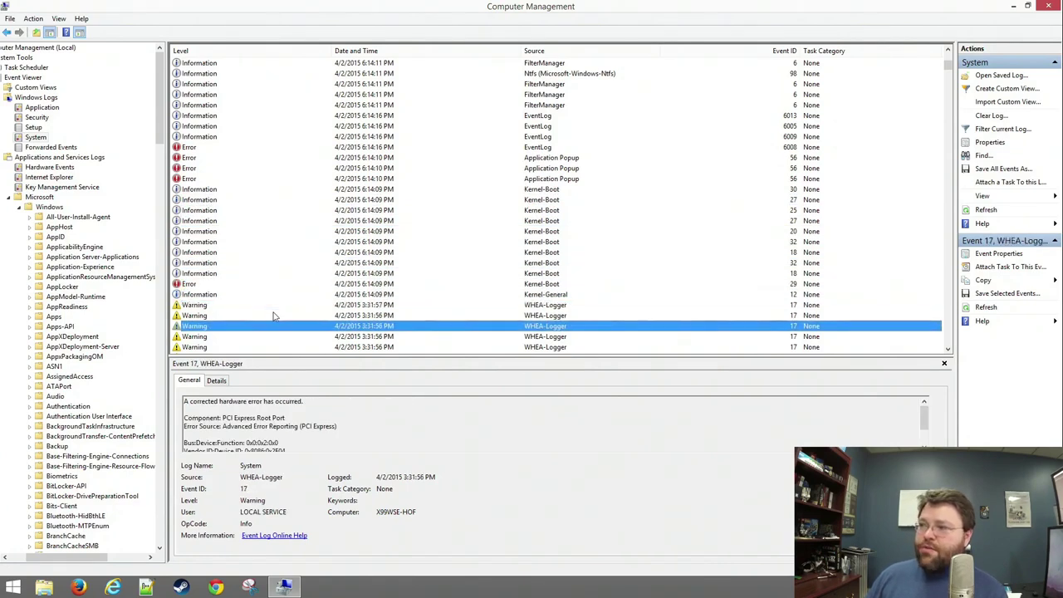
- Page and scroll down through the older WHEA-Logger corrected-error warnings
key("Page_Down")
key("Down")
key("Page_Down")
key("Page_Down")
key("Page_Down")
scroll(355, 258, "down", 10)
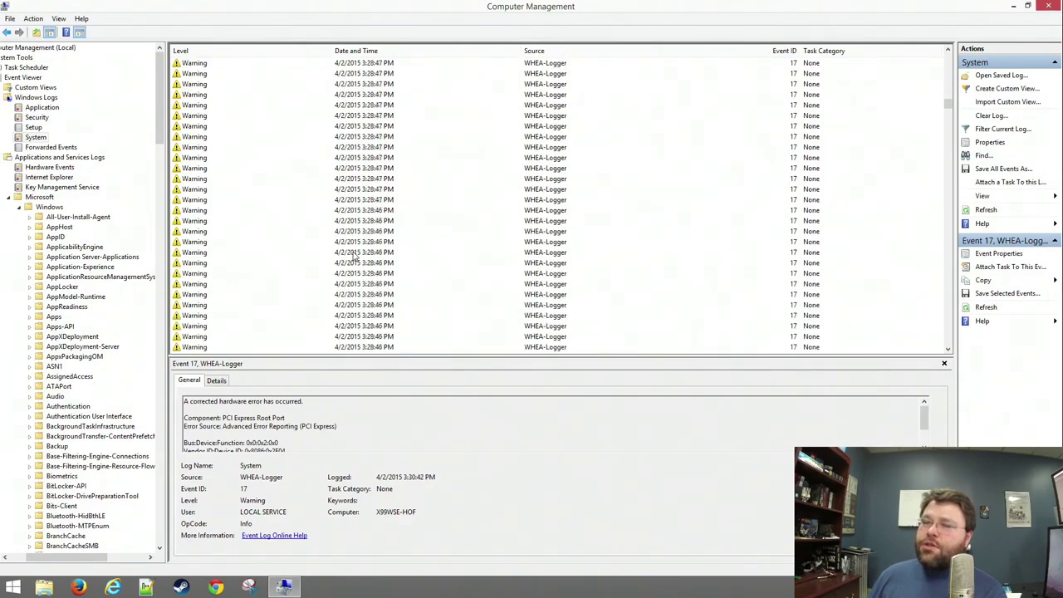
scroll(355, 258, "down", 3)
scroll(355, 258, "down", 8)
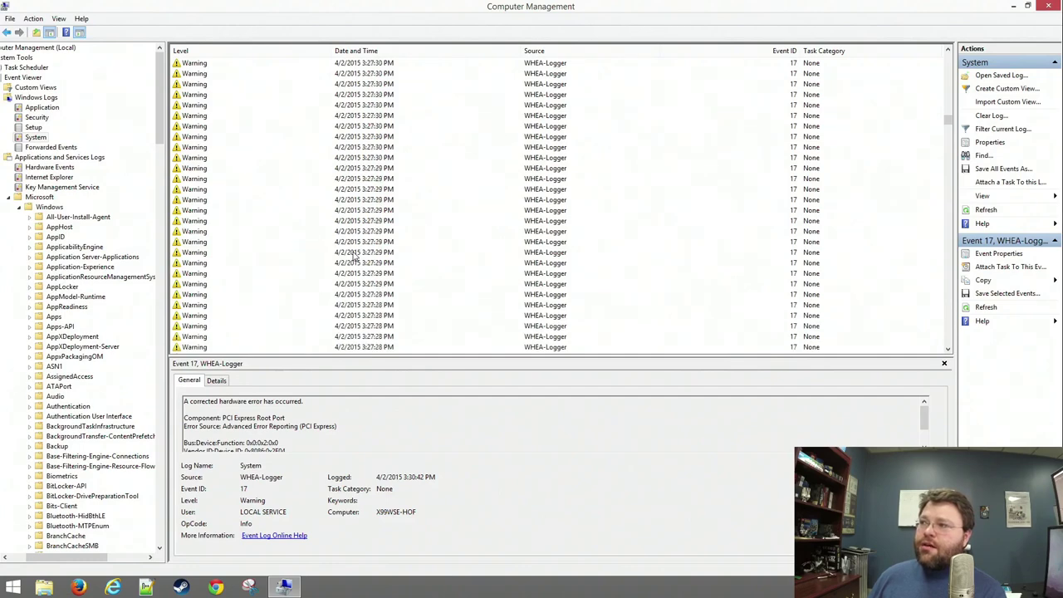
scroll(354, 258, "down", 5)
scroll(355, 258, "down", 10)
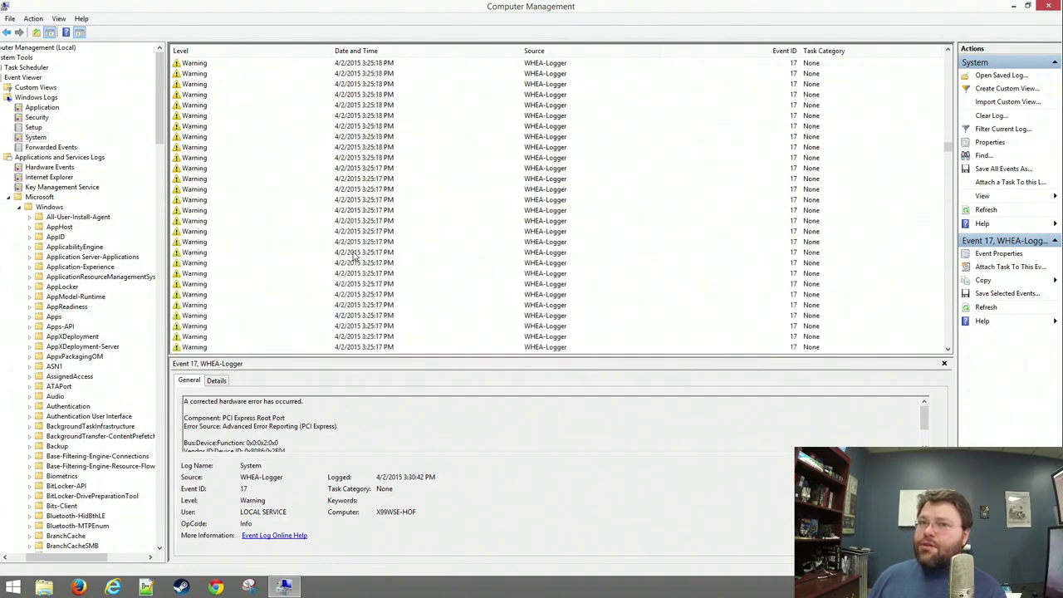
scroll(354, 257, "down", 10)
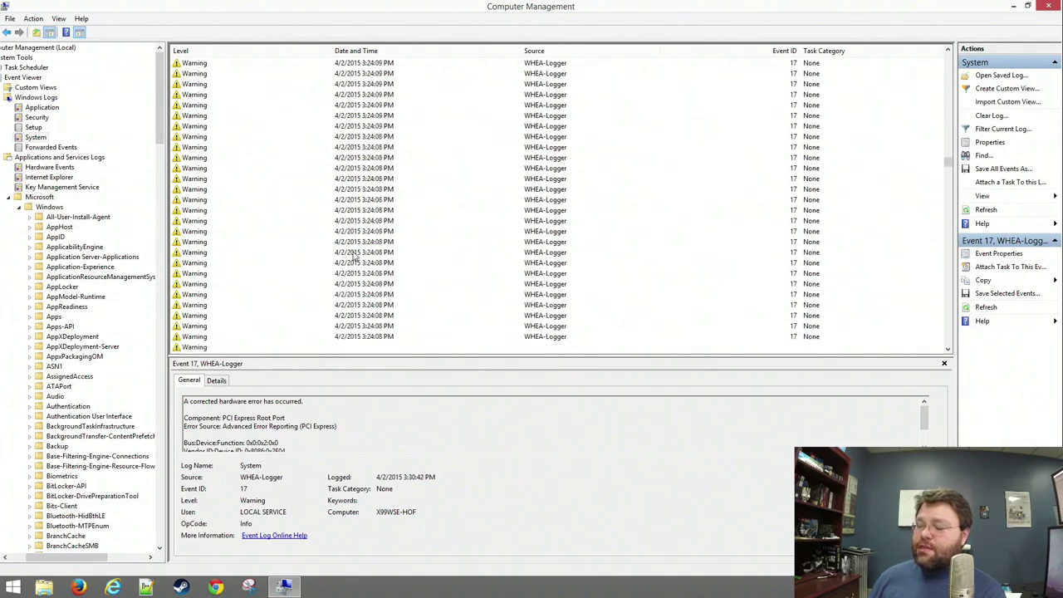
- Return to the top of the list and select the 3:30:35 PM WHEA-Logger Event 17 warning
key("Home")
key("Down")
key("Down")
key("Down")
key("Down")
key("Down")
key("Down")
key("Down")
key("Down")
key("Down")
key("Down")
key("Down")
key("Down")
key("Down")
key("Down")
key("Down")
key("Down")
key("Down")
key("Down")
key("Down")
key("Down")
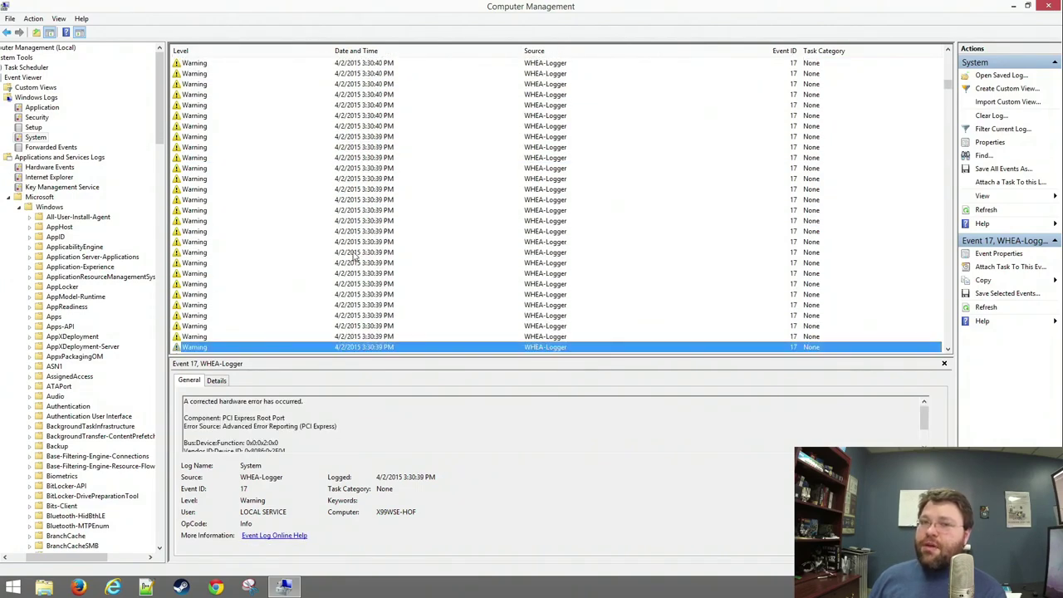
key("Down")
key("Down")
key("Down")
key("Down")
key("Down")
key("Down")
key("Down")
key("Down")
key("Down")
key("Down")
key("Down")
key("Down")
key("Down")
key("Down")
key("Down")
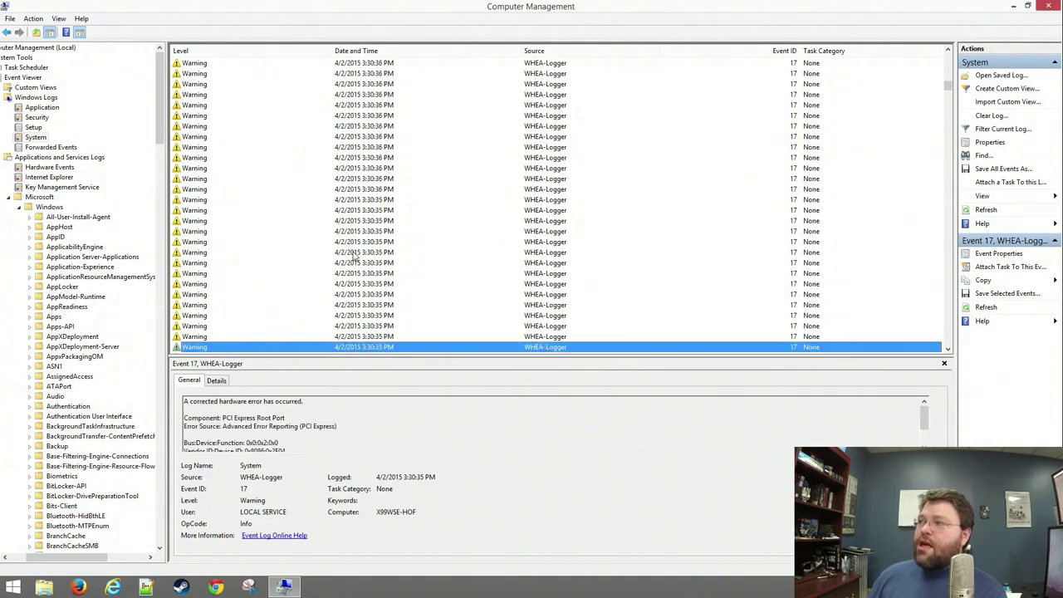
- Open the Service Control Manager 7040 event (BITS changed to auto start), then scroll toward the 3/25/2015 warnings
scroll(507, 116, "down", 2)
scroll(507, 117, "down", 10)
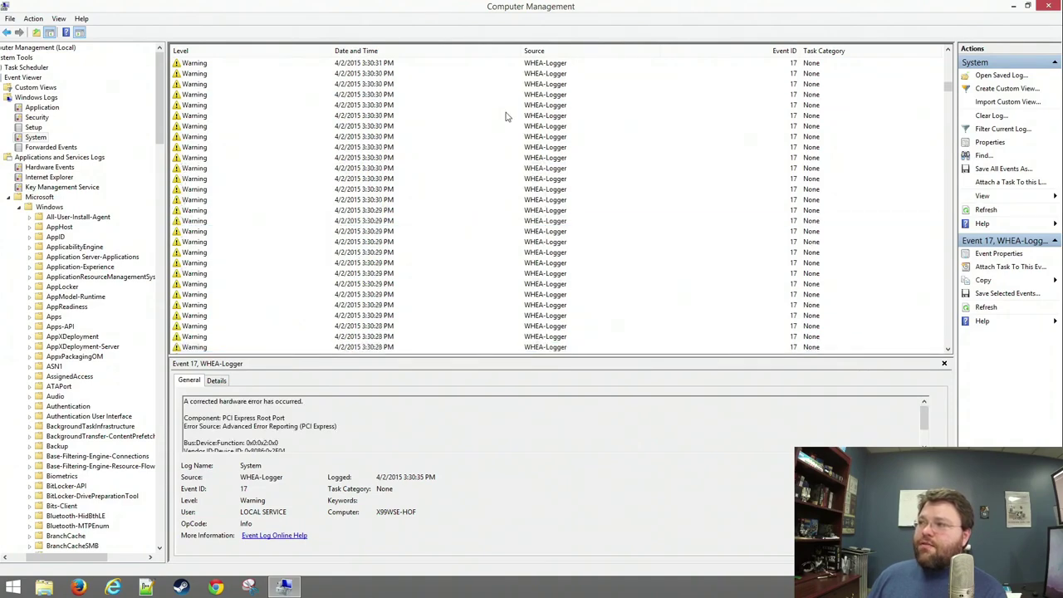
scroll(506, 116, "down", 20)
scroll(506, 116, "down", 20)
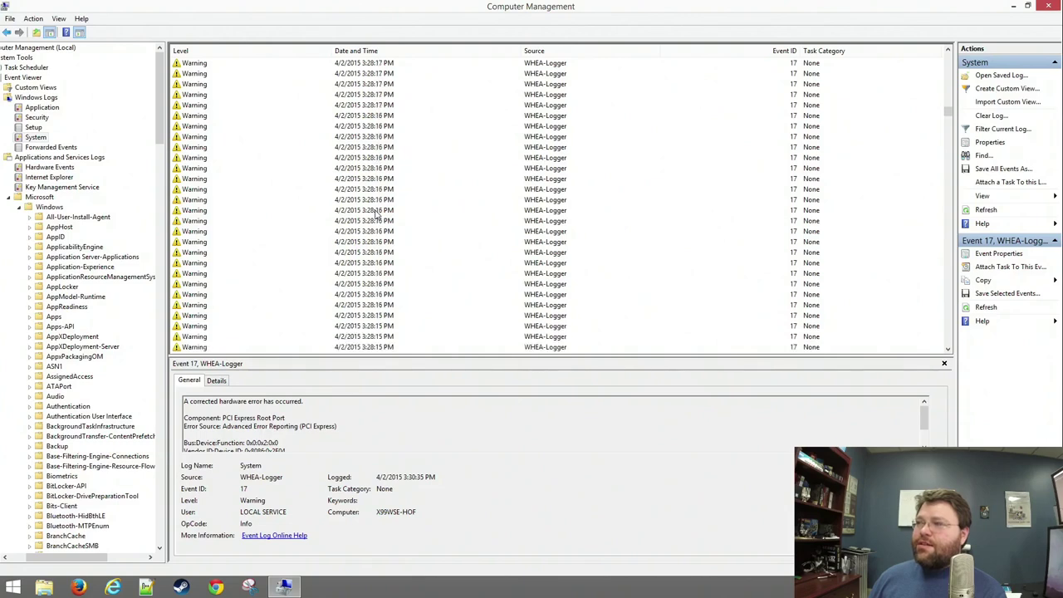
scroll(376, 214, "down", 5)
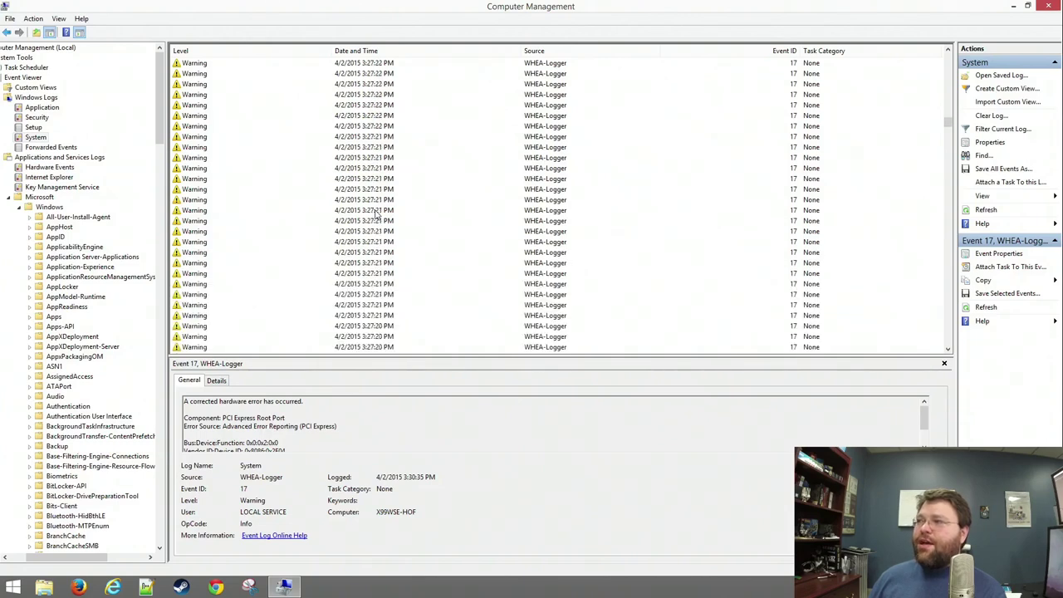
scroll(376, 213, "down", 5)
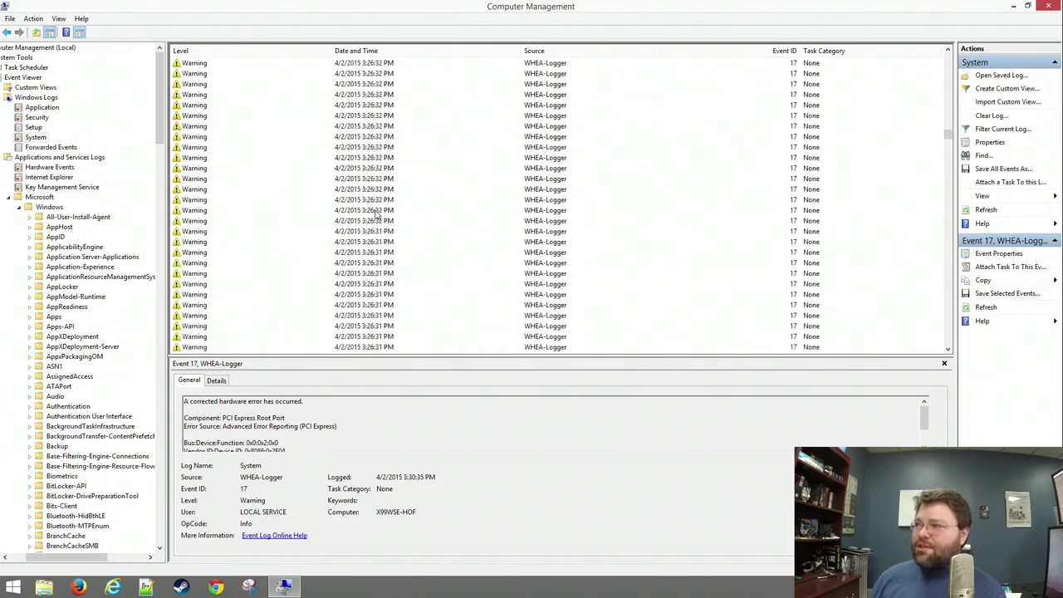
scroll(376, 214, "up", 3)
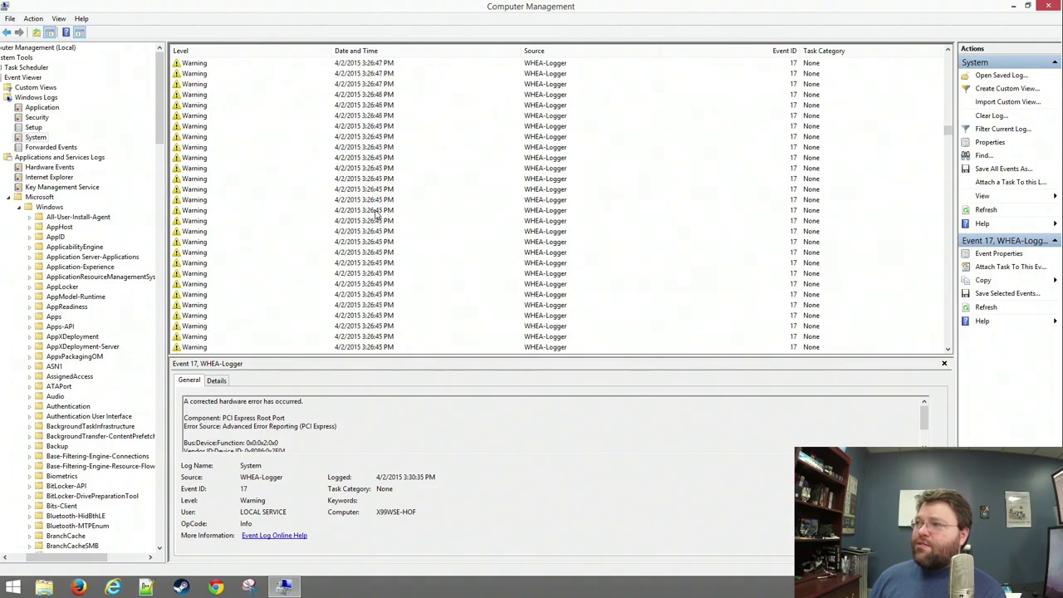
scroll(376, 214, "down", 9)
scroll(376, 214, "up", 1)
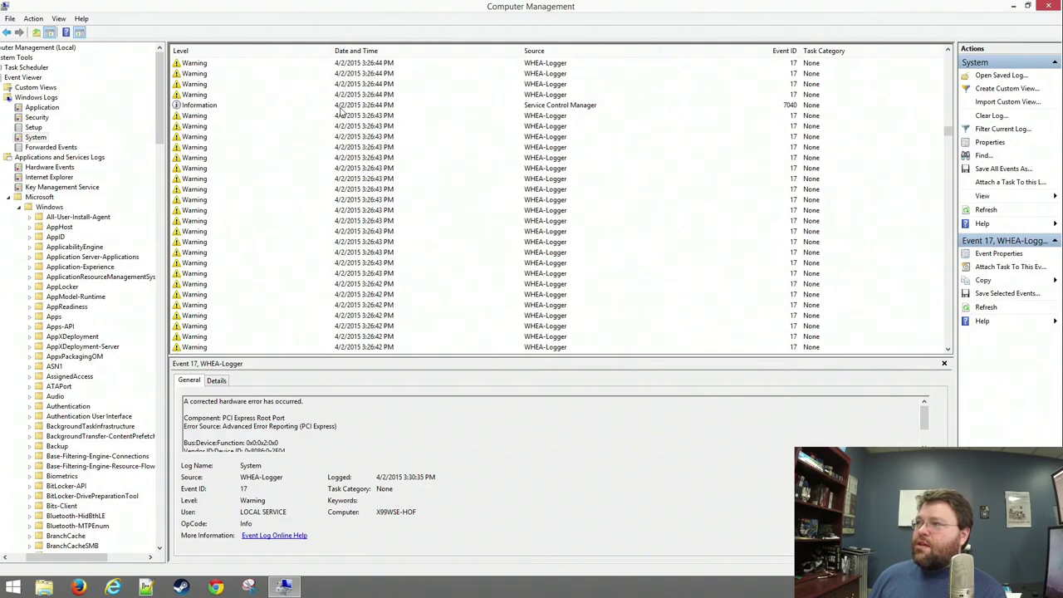
left_click(209, 106)
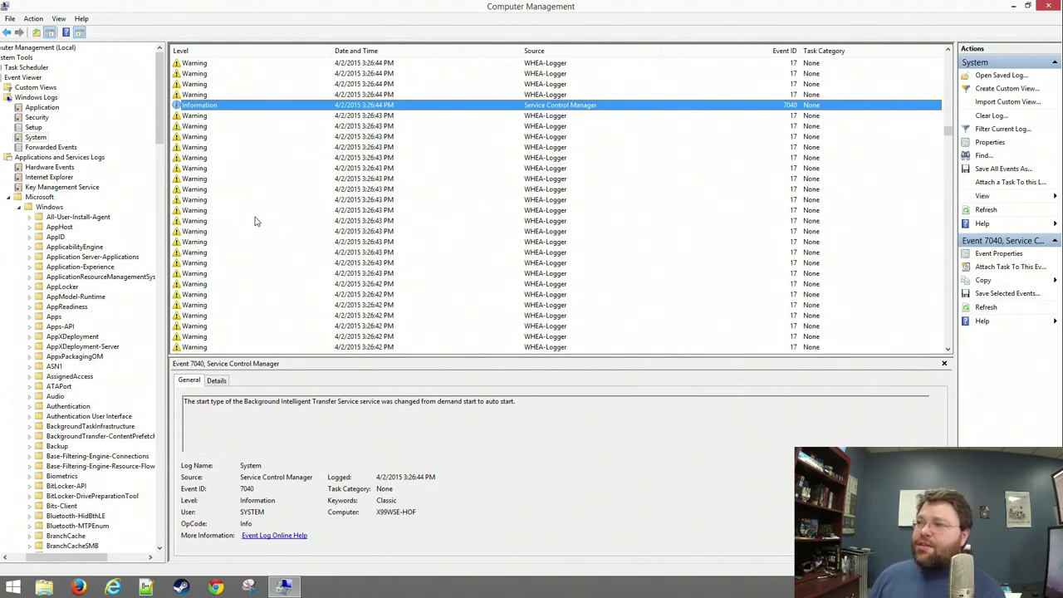
scroll(256, 221, "down", 15)
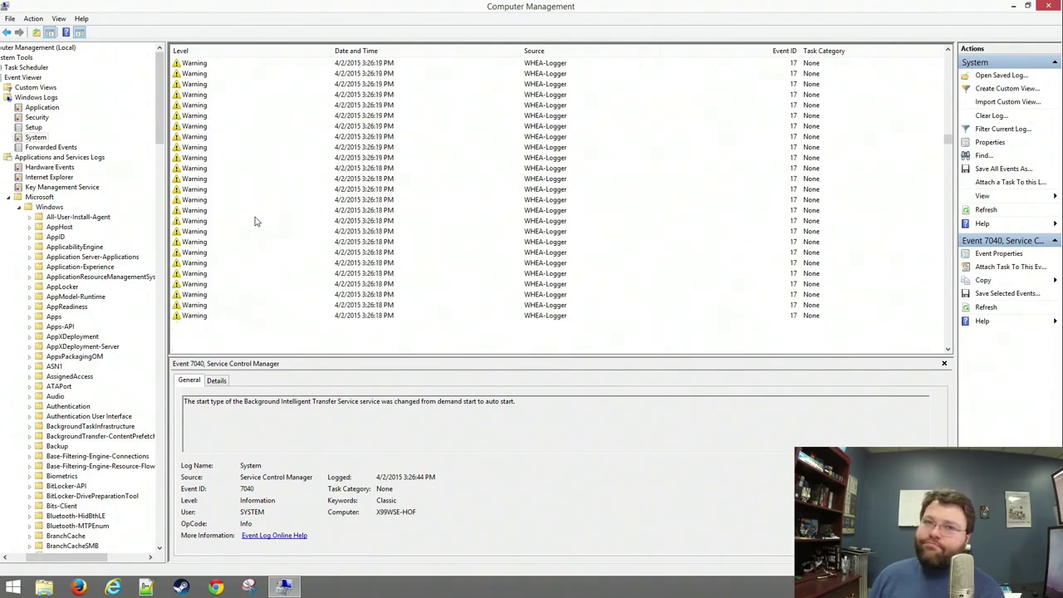
scroll(256, 221, "down", 20)
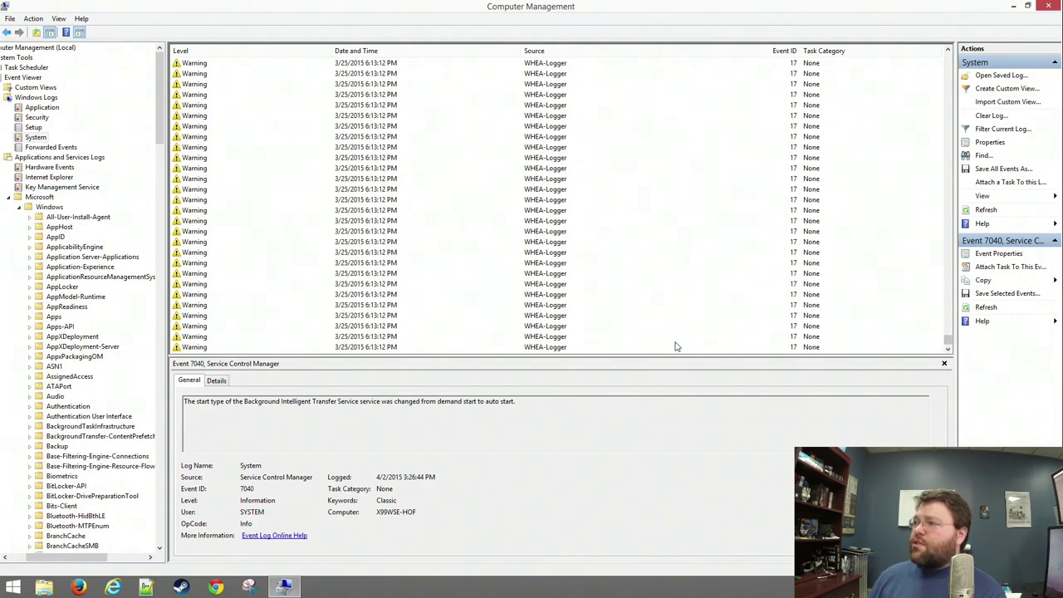
- Open a 3/25/2015 WHEA-Logger warning and step through the neighbouring identical warnings
left_click(299, 294)
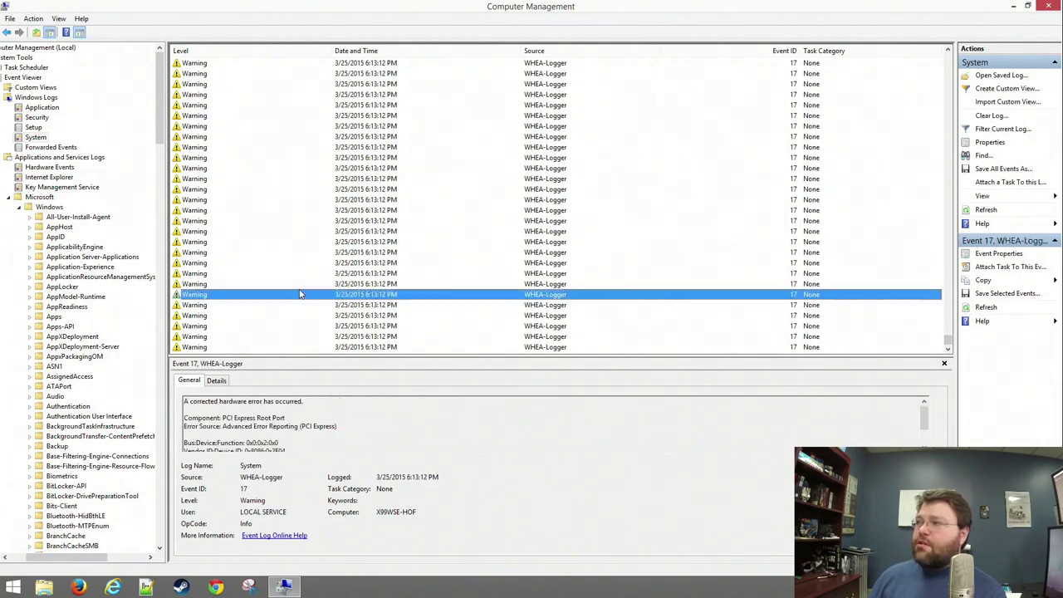
key("Up")
key("Up")
key("Up")
key("Up")
key("Up")
key("Up")
key("Up")
key("Up")
key("Up")
key("Up")
key("Up")
key("Up")
key("Up")
key("Up")
key("Up")
key("Up")
key("Up")
key("Up")
key("Up")
key("Up")
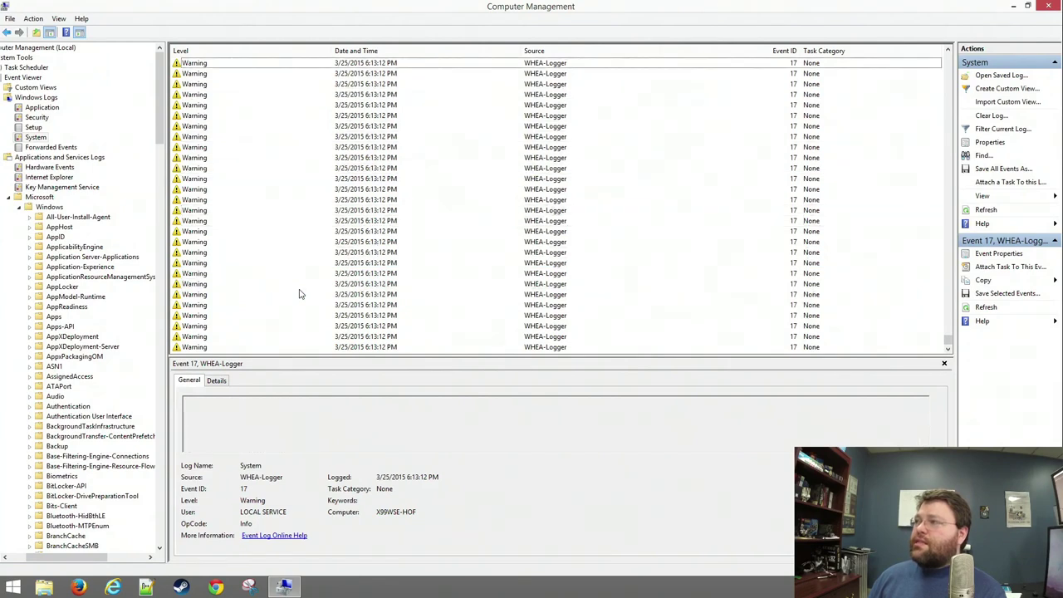
key("Up")
key("Up")
key("Up")
key("Up")
key("Up")
key("Up")
key("Up")
key("Up")
key("Up")
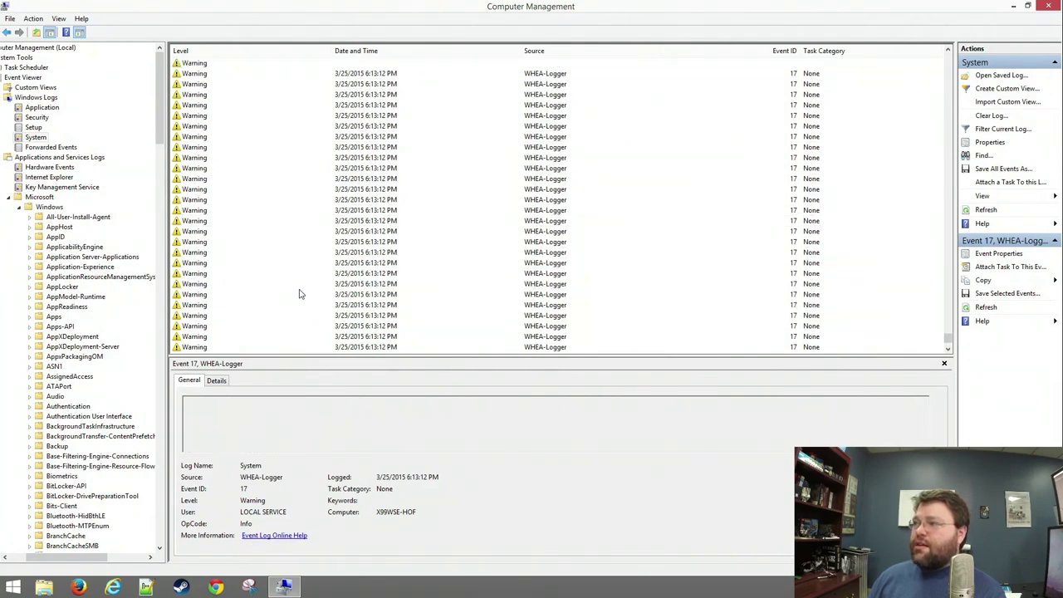
key("Down")
key("Down")
key("Down")
key("Down")
key("Down")
key("Down")
key("Down")
key("Down")
key("Down")
key("Down")
key("Down")
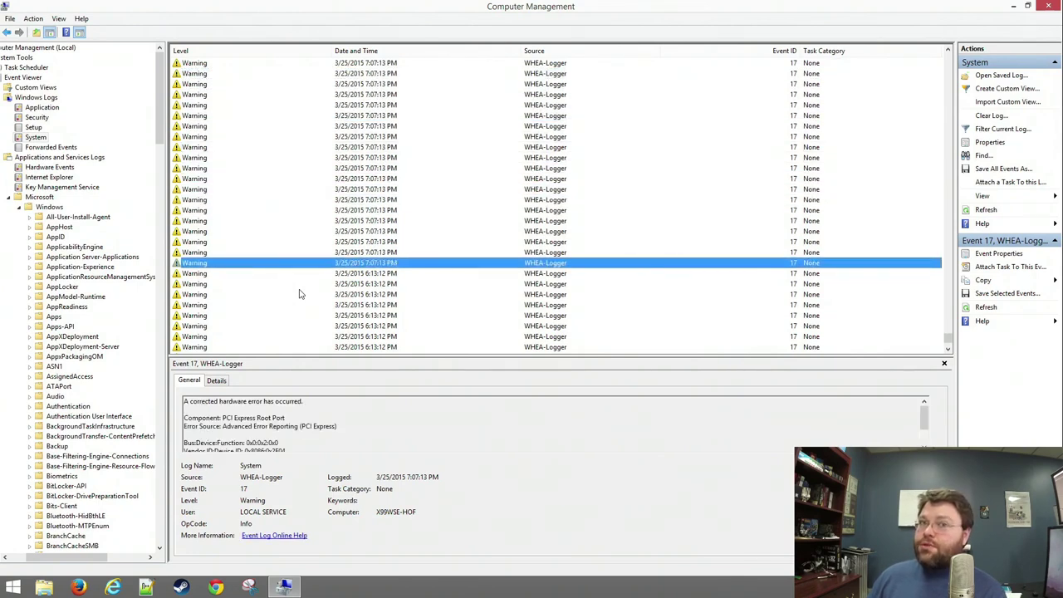
key("Down")
key("Down")
key("Down")
key("Down")
key("Down")
key("Down")
key("Down")
key("Down")
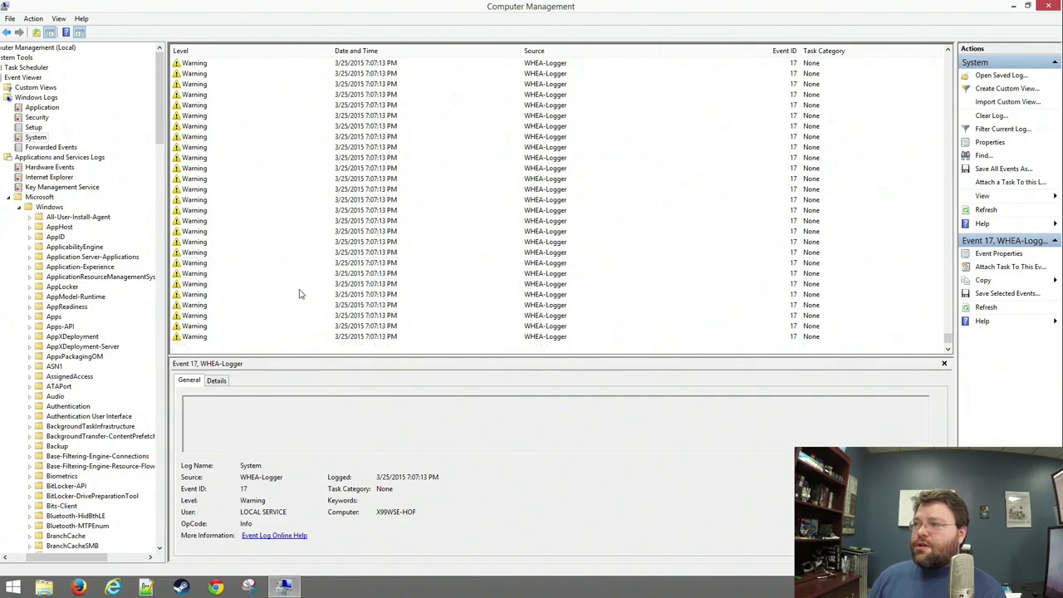
key("Down")
key("Down")
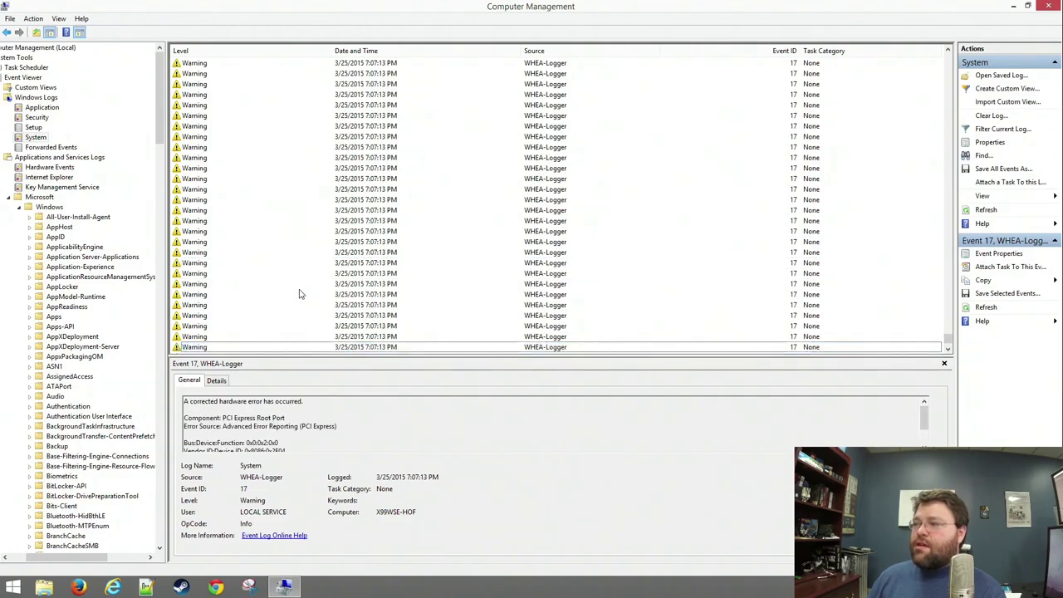
key("Up")
key("Up")
key("Up")
key("Up")
key("Up")
key("Up")
key("Up")
key("Up")
key("Up")
key("Up")
key("Up")
key("Up")
key("Up")
key("Up")
key("Up")
key("Up")
key("Up")
key("Up")
key("Up")
key("Up")
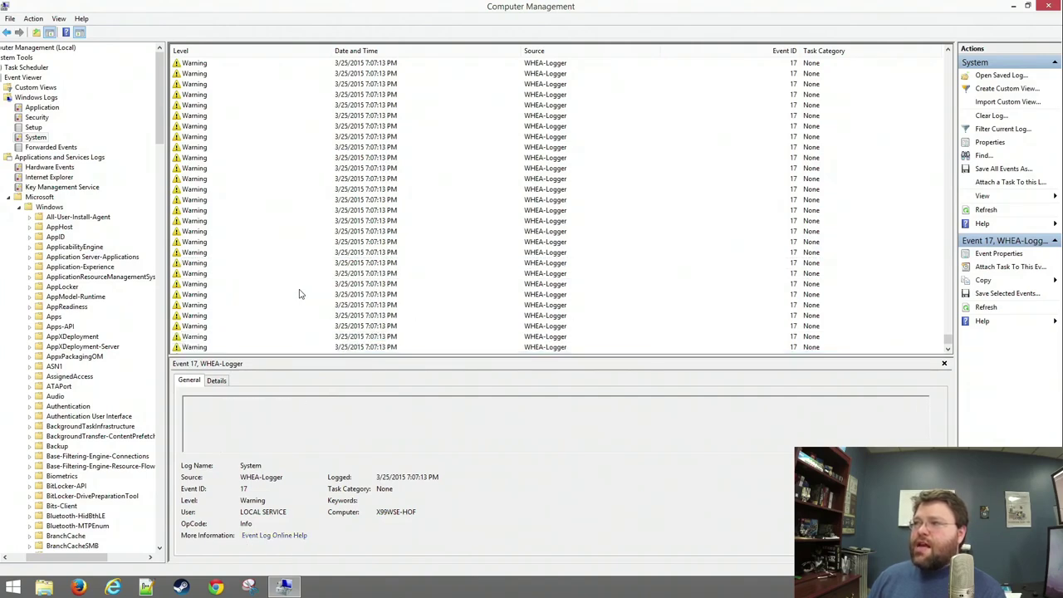
- Step up through newer WHEA-Logger warnings from 7:58 PM to the 2 AM events
key("Up")
key("Up")
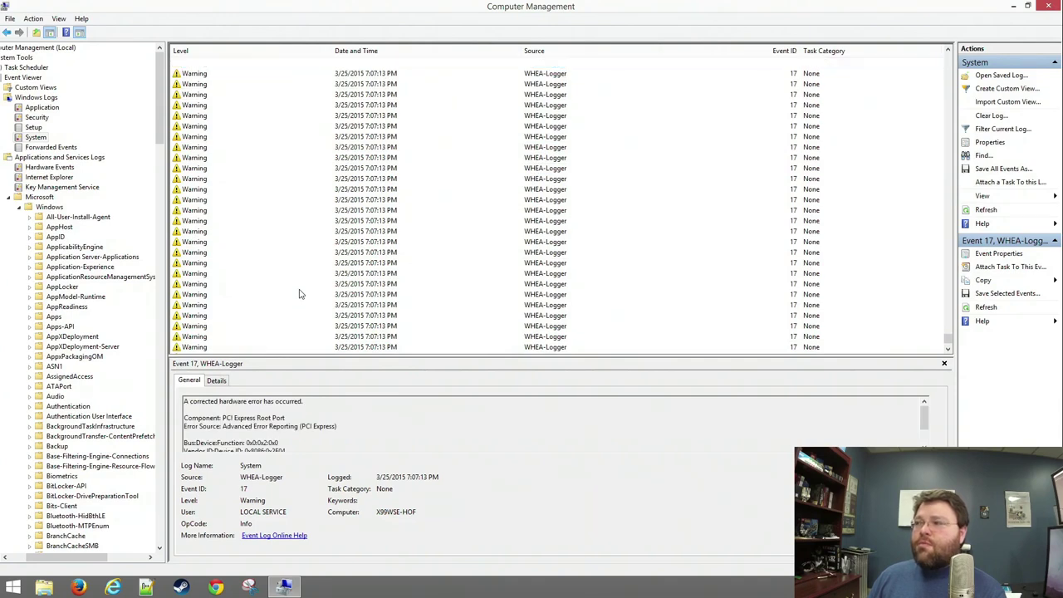
key("Up")
key("Up")
key("Up")
key("Up")
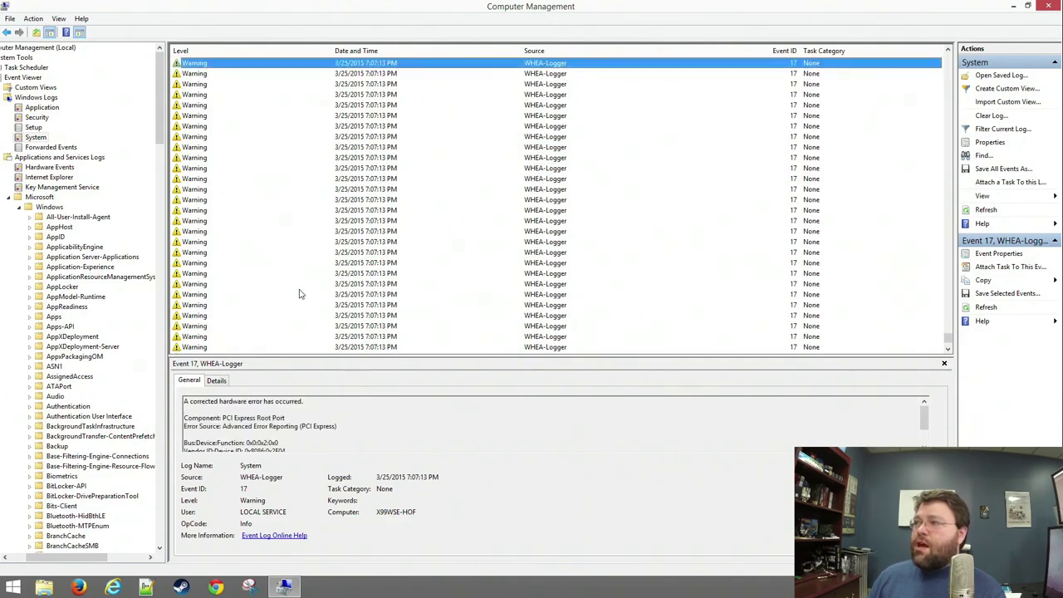
key("Up")
key("Up")
key("Up")
key("Up")
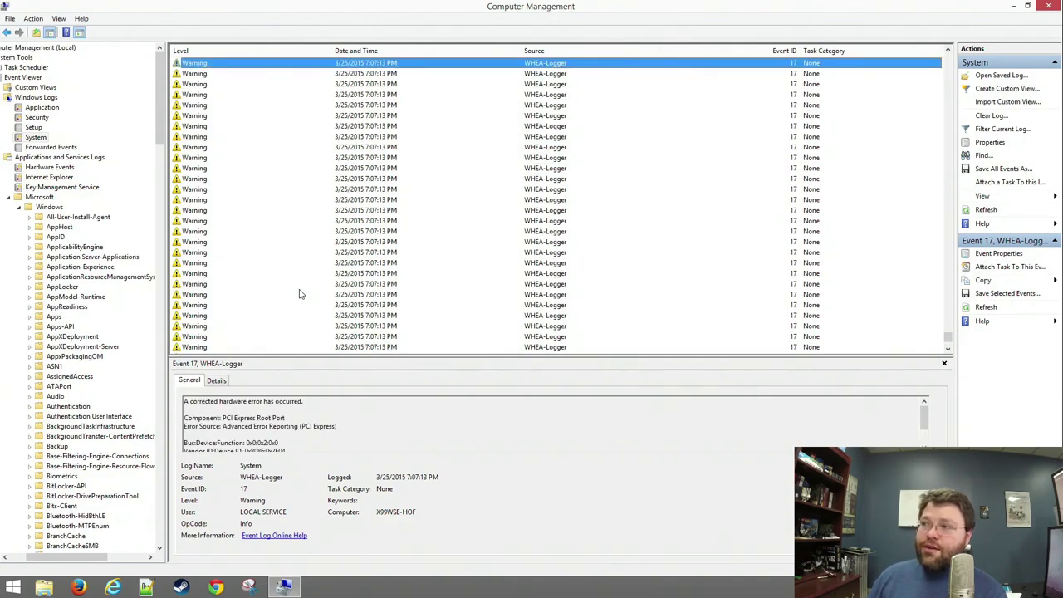
key("Up")
key("Up")
key("Up")
key("Up")
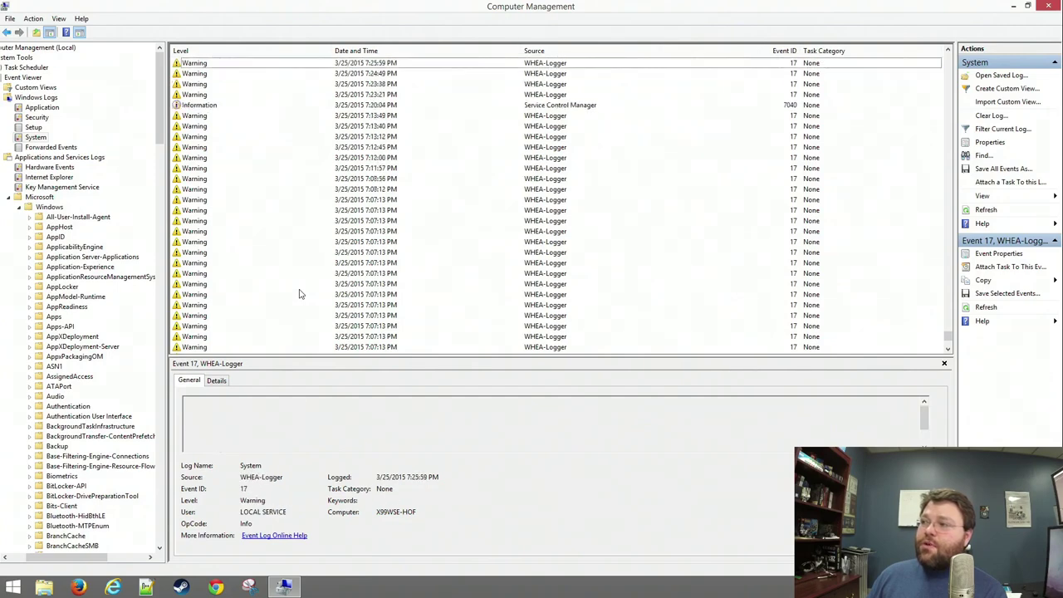
key("Up")
key("Up")
key("Up")
key("Up")
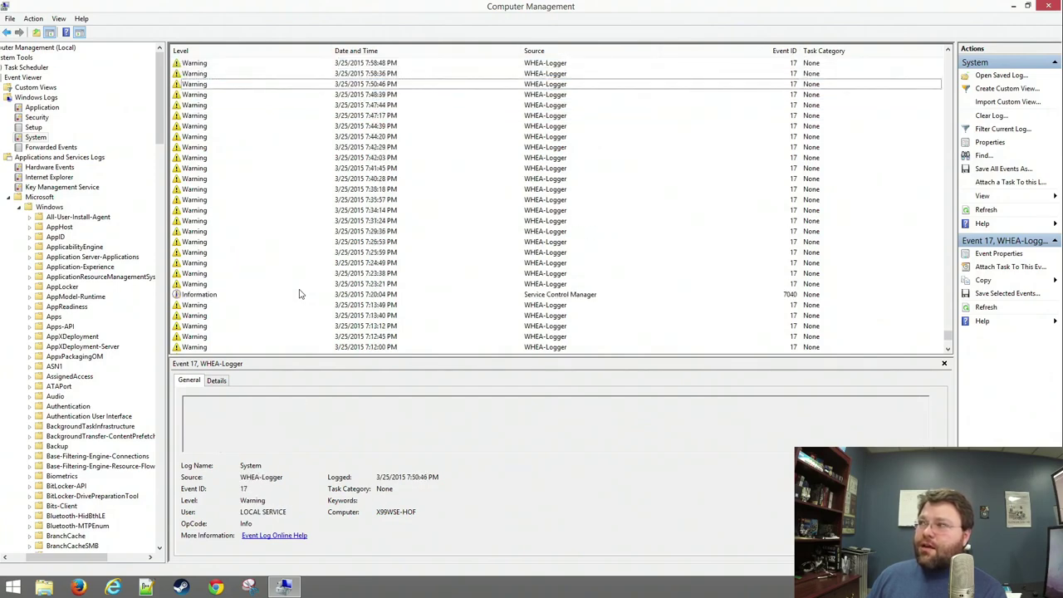
key("Up")
key("Up")
key("Up")
key("Up")
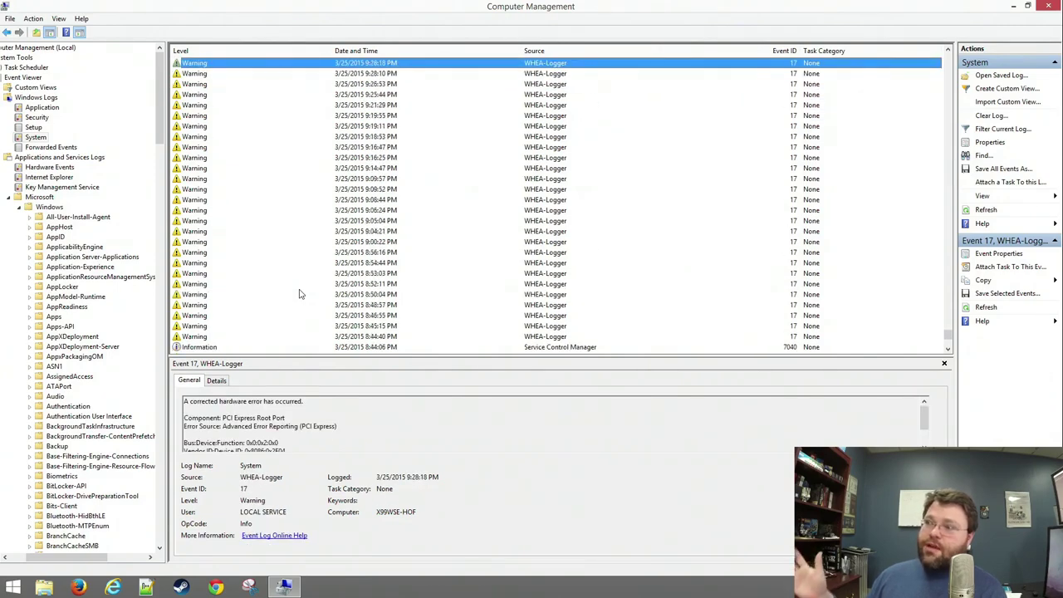
key("Up")
key("Up")
key("Up")
key("Up")
key("Up")
key("Up")
key("Up")
key("Up")
key("Up")
key("Up")
key("Up")
key("Up")
key("Up")
key("Up")
key("Up")
key("Up")
key("Up")
key("Up")
key("Up")
key("Up")
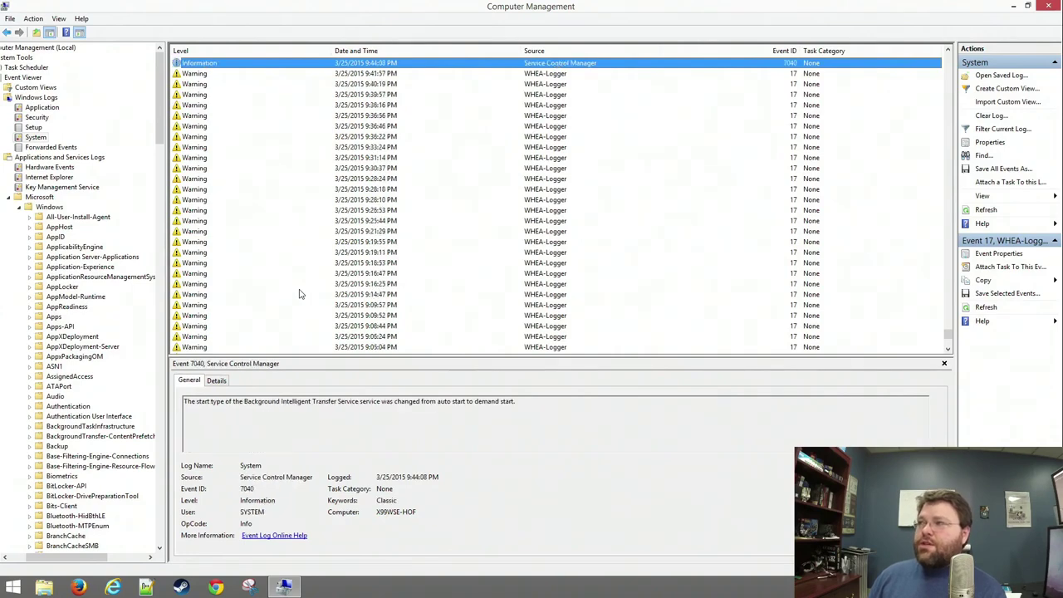
key("Up")
key("Up")
key("Up")
key("Up")
key("Up")
key("Up")
key("Up")
key("Up")
key("Up")
key("Up")
key("Up")
key("Up")
key("Up")
key("Up")
key("Up")
key("Up")
key("Up")
key("Up")
key("Up")
key("Up")
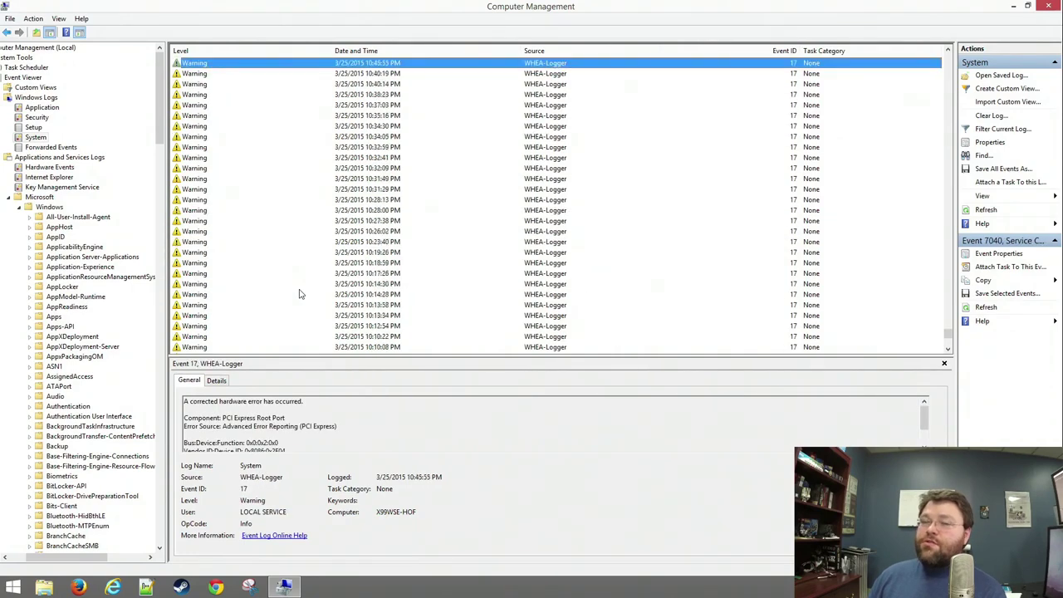
key("Up")
key("Up")
key("Up")
key("Up")
key("Up")
key("Up")
key("Up")
key("Up")
key("Up")
key("Up")
key("Up")
key("Up")
key("Up")
key("Up")
key("Up")
key("Up")
key("Up")
key("Up")
key("Up")
key("Up")
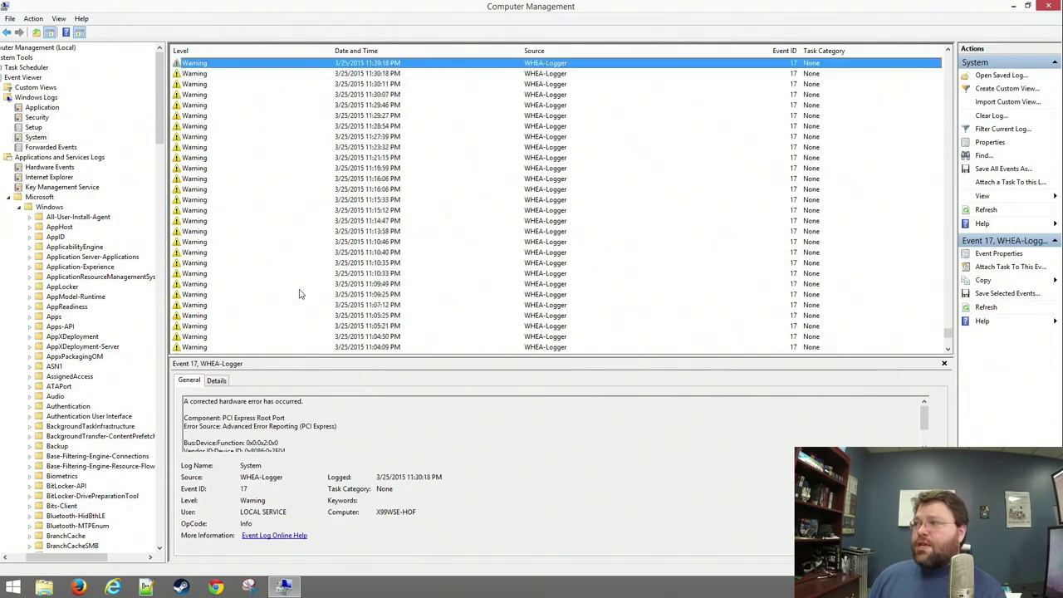
key("Up")
key("Up")
key("Up")
key("Up")
key("Up")
key("Up")
key("Up")
key("Up")
key("Up")
key("Up")
key("Up")
key("Up")
key("Up")
key("Up")
key("Up")
key("Up")
key("Up")
key("Up")
key("Up")
key("Up")
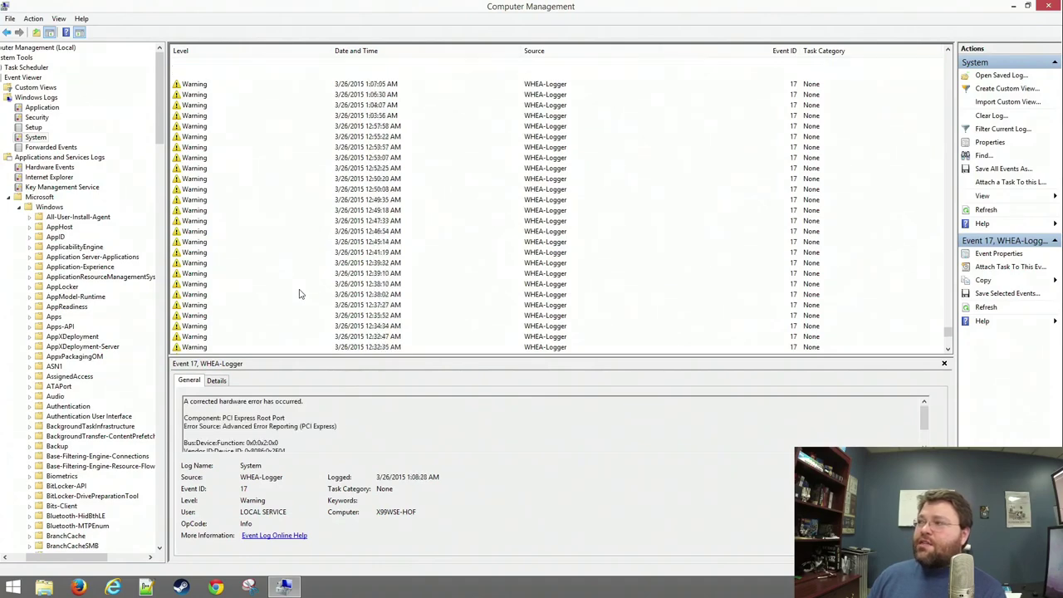
key("Up")
key("Up")
key("Up")
key("Up")
key("Up")
key("Up")
key("Up")
key("Up")
key("Up")
key("Up")
key("Up")
key("Up")
key("Up")
key("Up")
key("Up")
key("Up")
key("Up")
key("Up")
key("Up")
key("Up")
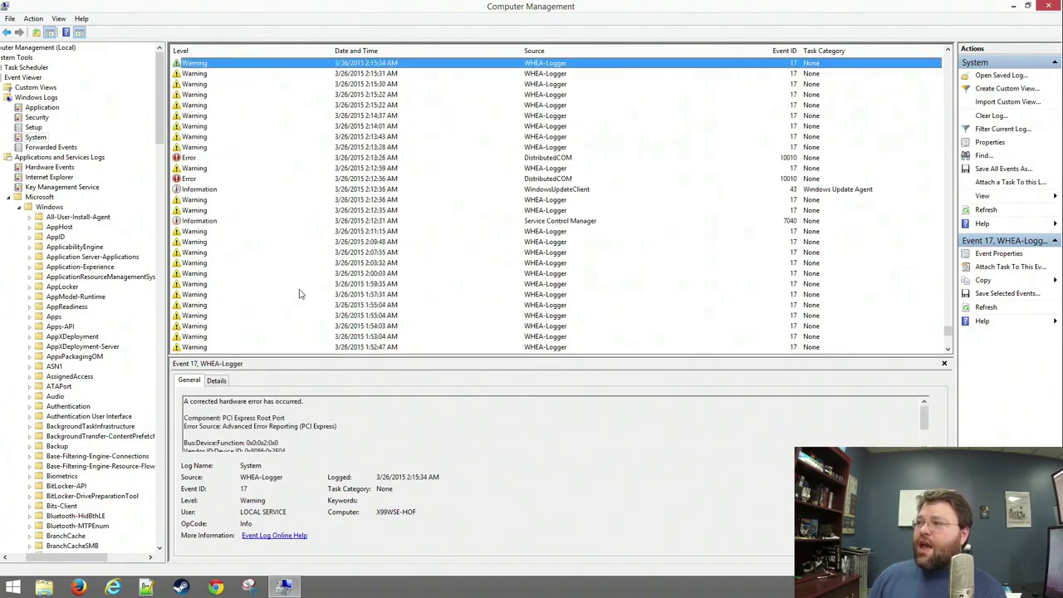
- Inspect the 2:12:56 and 2:13:26 AM DistributedCOM errors, then the 2:25:55 AM UserModePowerService event
key("Down")
key("Down")
key("Down")
key("Down")
key("Down")
key("Down")
key("Down")
key("Down")
key("Down")
key("Down")
key("Down")
key("Down")
key("Down")
key("Down")
key("Down")
key("Down")
key("Down")
key("Down")
key("Down")
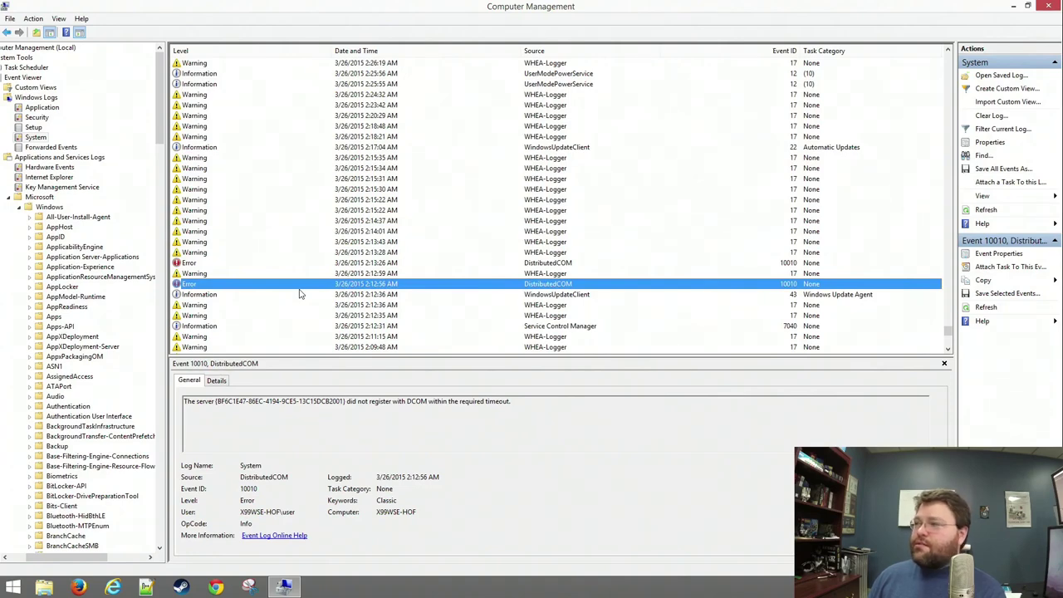
key("Up")
key("Up")
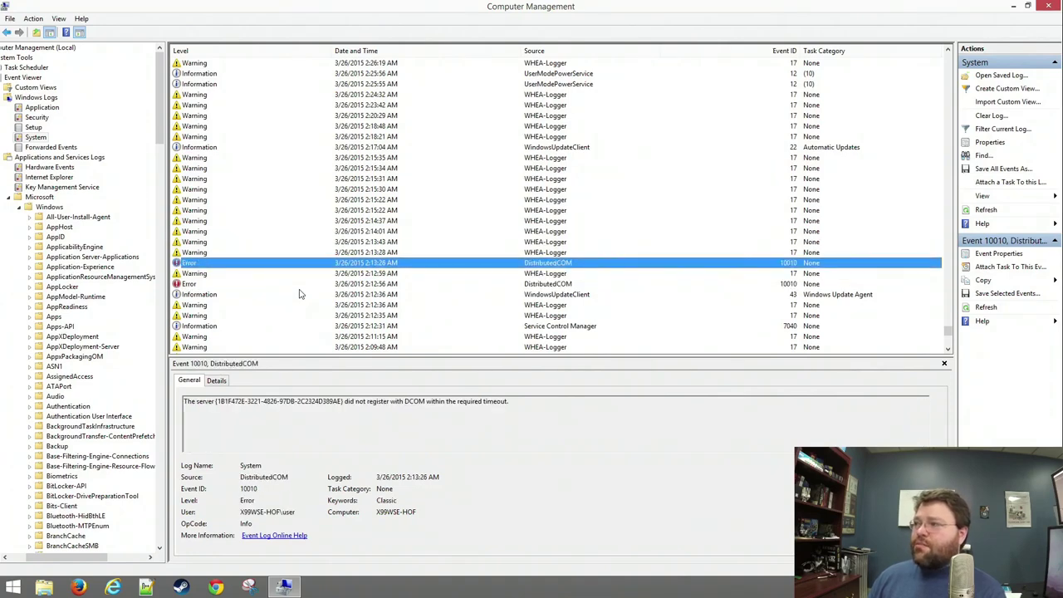
key("Down")
key("Up")
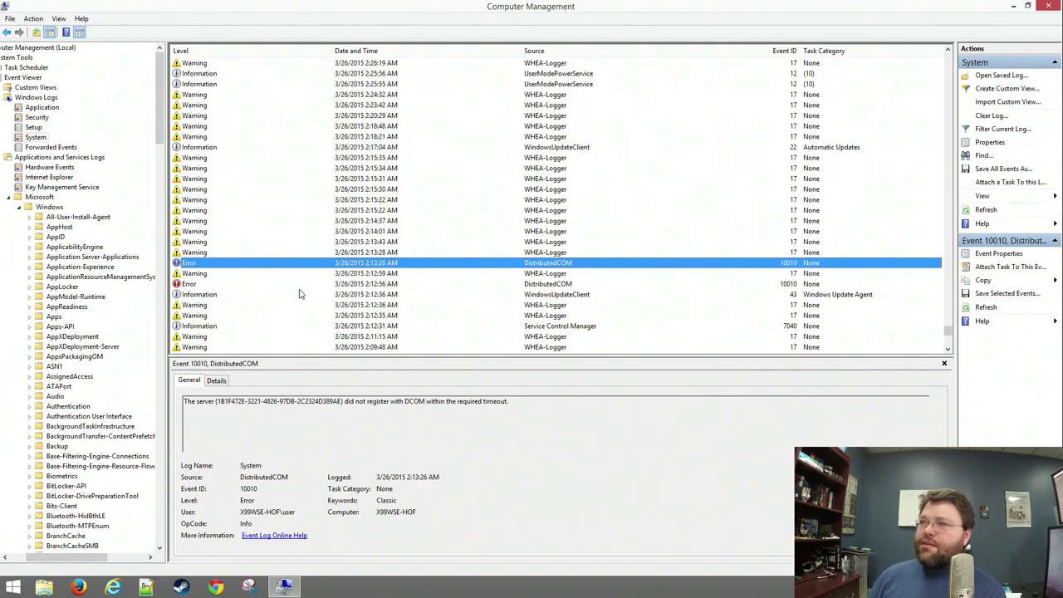
key("Down")
key("Up")
key("Up")
key("Up")
key("Up")
key("Up")
key("Up")
key("Up")
key("Up")
key("Up")
key("Up")
key("Up")
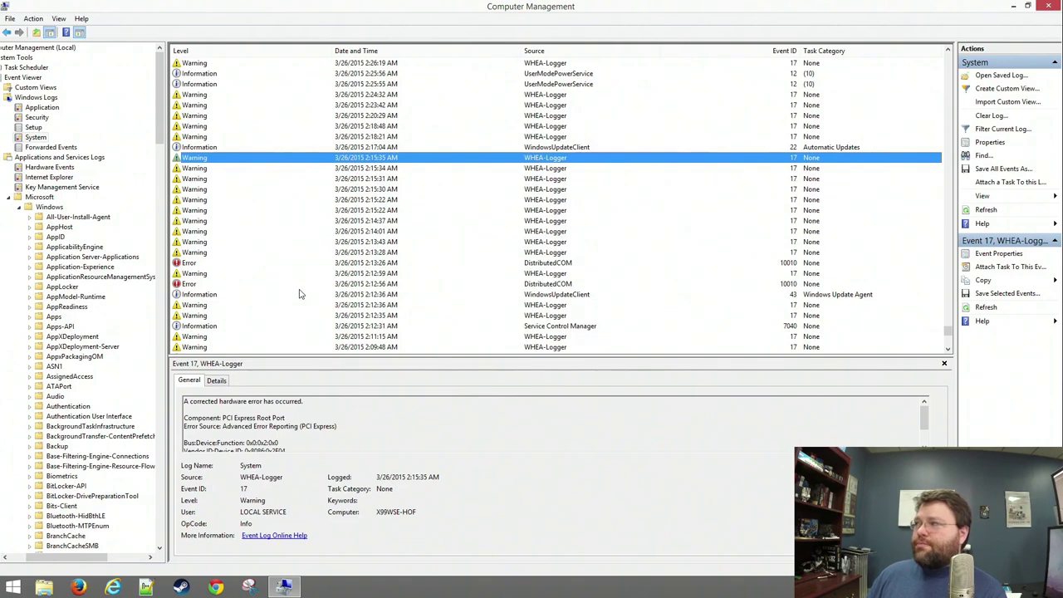
key("Down")
key("Up")
key("Up")
key("Up")
key("Up")
key("Up")
key("Up")
key("Up")
key("Up")
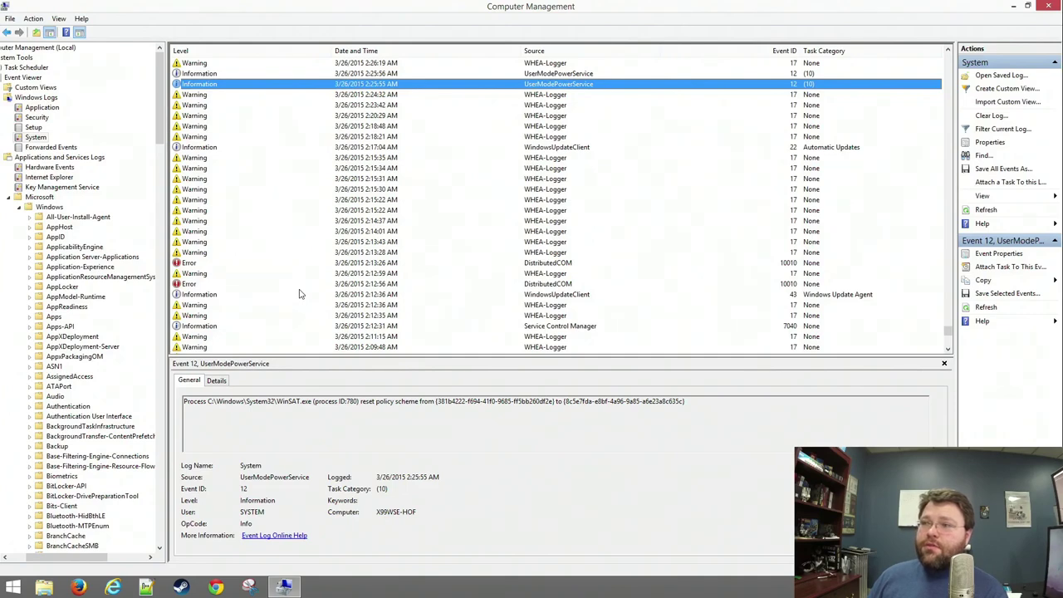
- Step up to the 2:28 AM warnings, then back down to the 2:26:26 AM DistributedCOM 10010 error
key("Up")
key("Up")
key("Up")
key("Up")
key("Up")
key("Up")
key("Up")
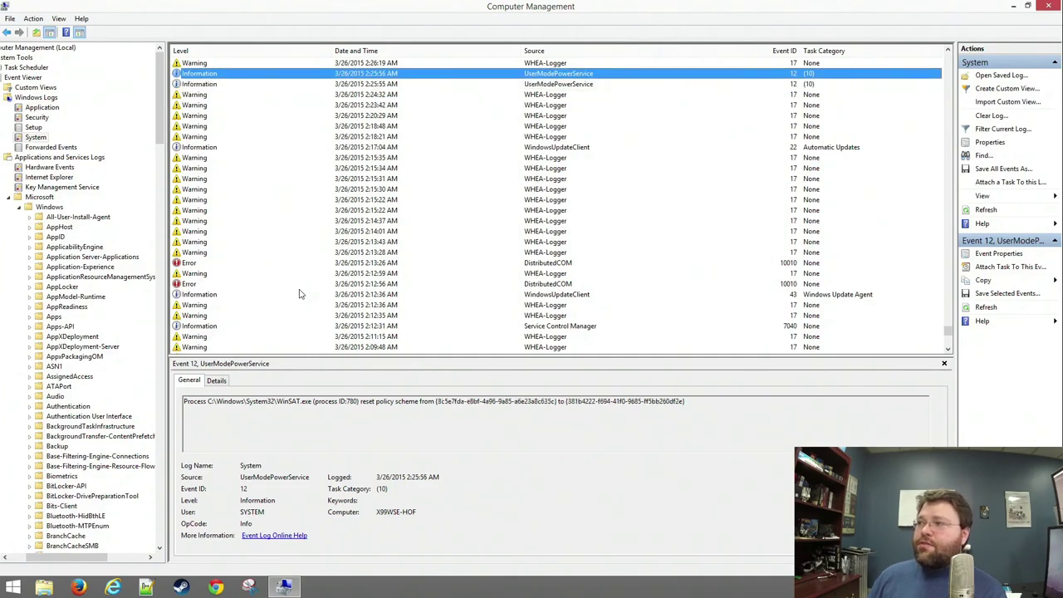
key("Down")
key("Down")
key("Down")
key("Down")
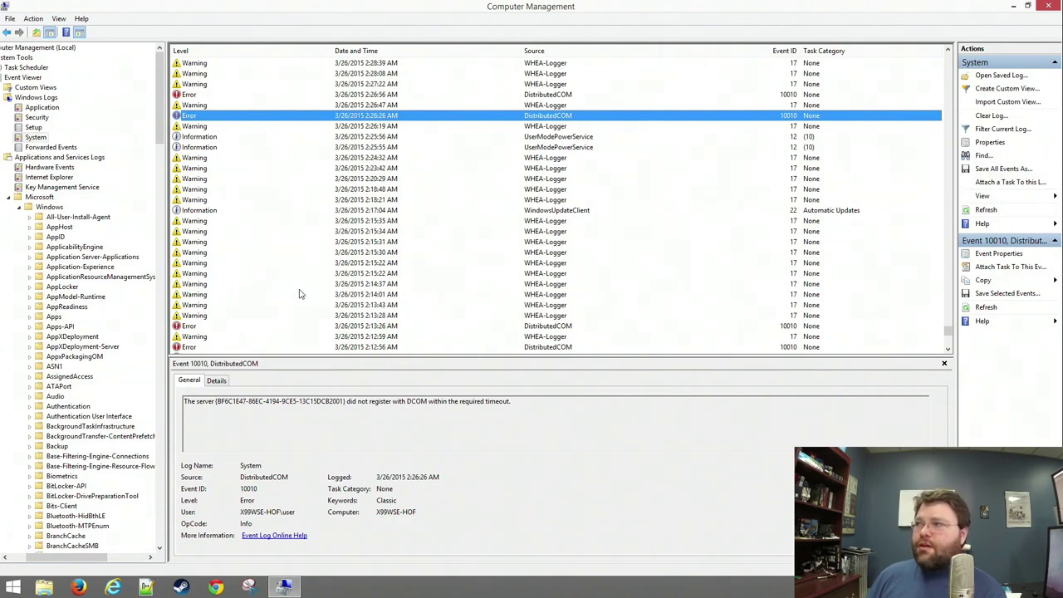
- Show the details of the 2:26:56 AM DistributedCOM 10010 error
key("Up")
key("Up")
key("Up")
key("Up")
key("Up")
key("Up")
key("Up")
key("Up")
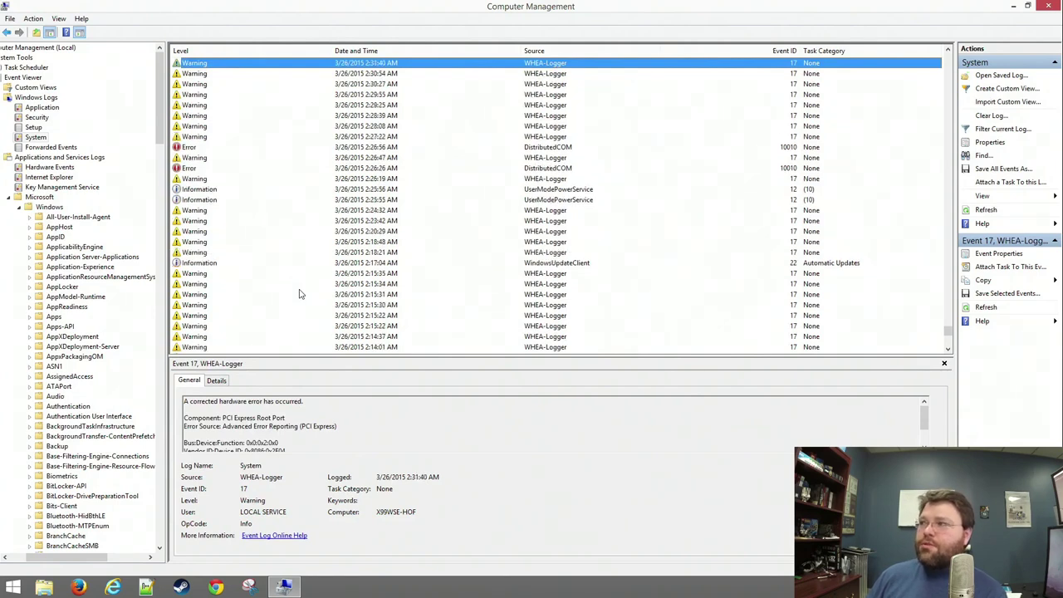
key("Down")
key("Down")
key("Down")
key("Down")
key("Down")
key("Down")
key("Down")
key("Down")
key("Down")
key("Up")
key("Up")
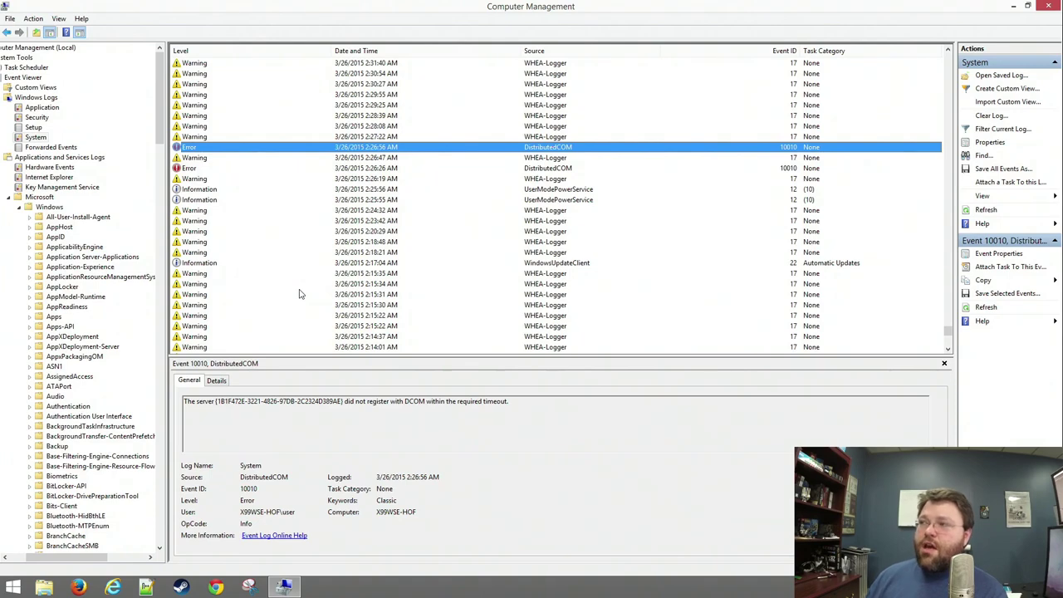
- Scroll up through newer WHEA-Logger warnings to the top of the list, reaching the 4/2/2015 entries
scroll(300, 294, "down", 2)
scroll(301, 294, "up", 10)
scroll(301, 294, "up", 20)
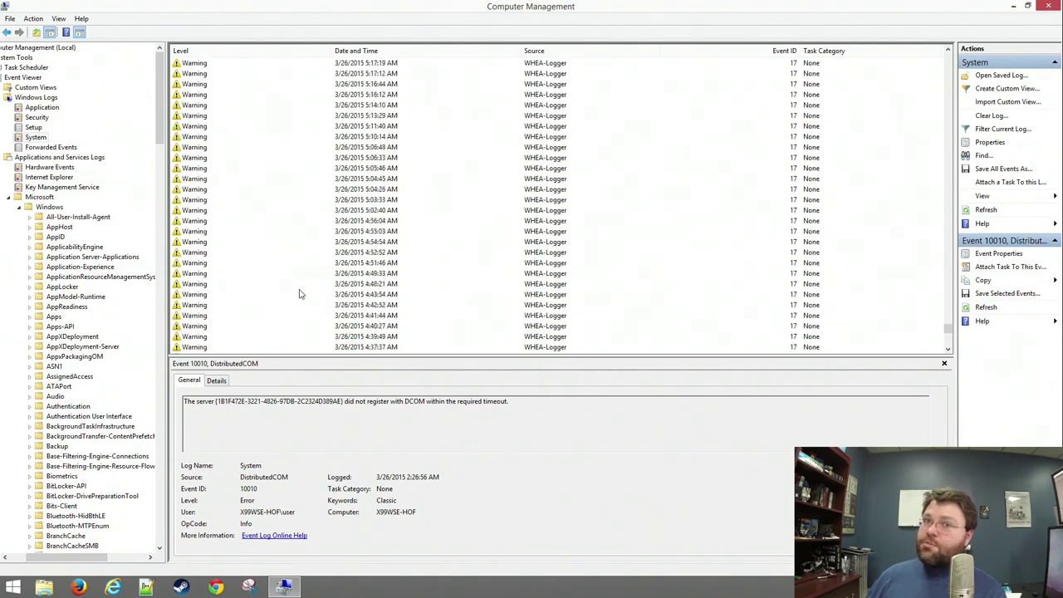
scroll(301, 294, "up", 5)
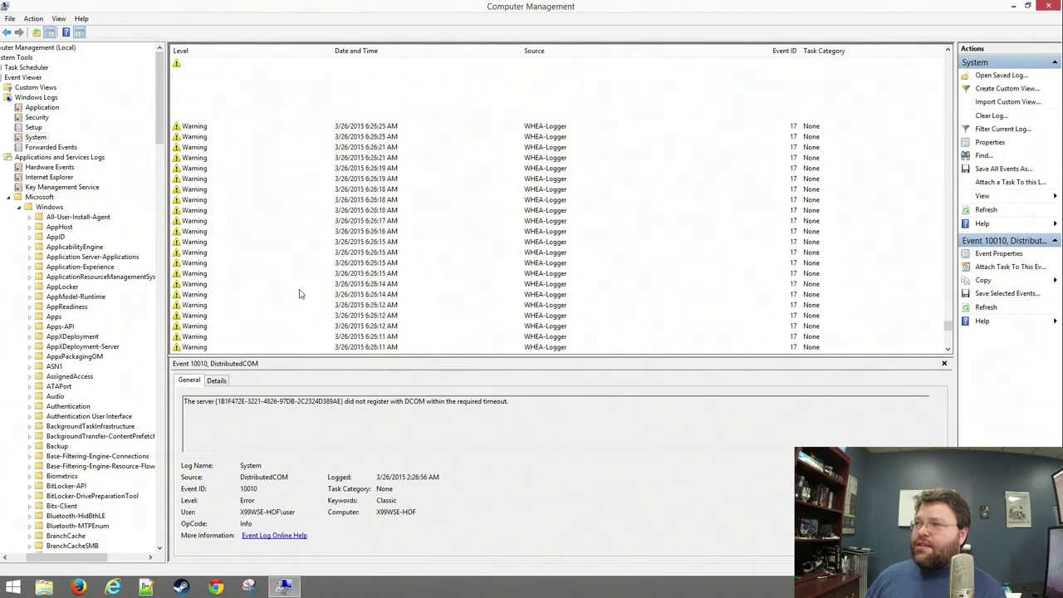
scroll(301, 294, "up", 5)
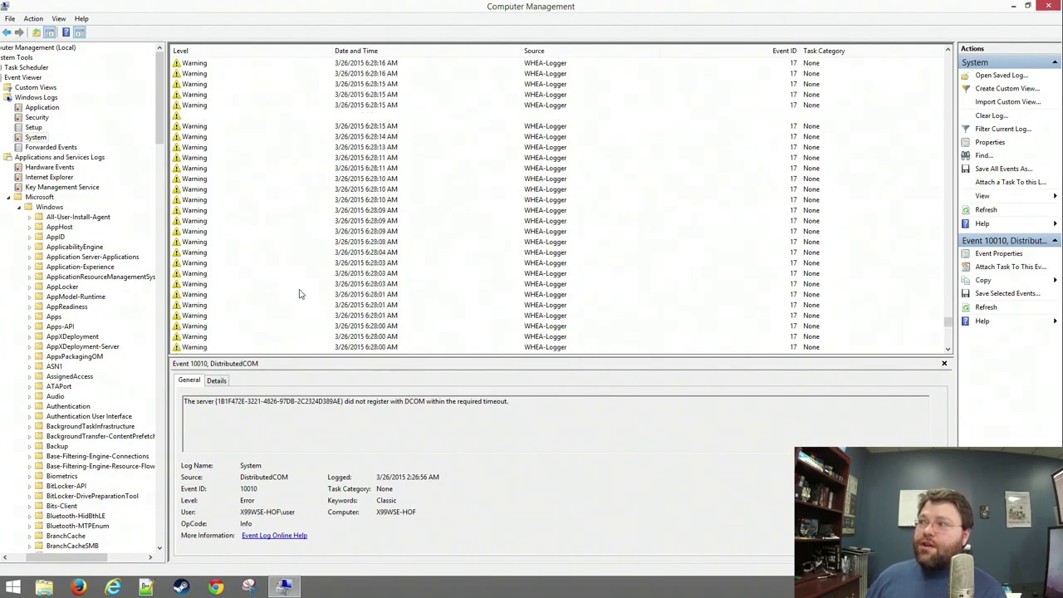
scroll(300, 294, "up", 5)
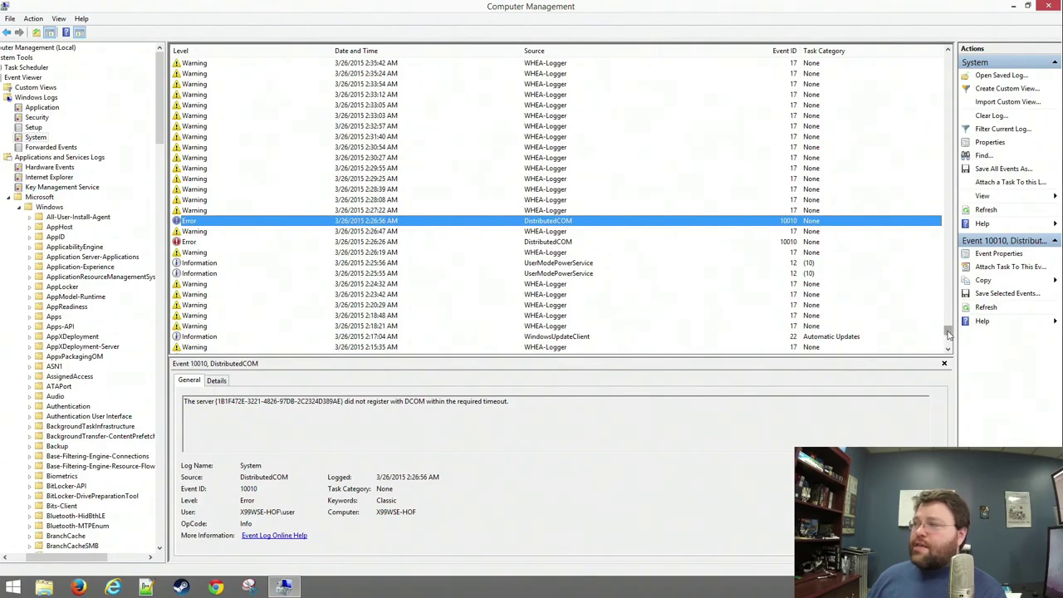
scroll(941, 90, "up", 4)
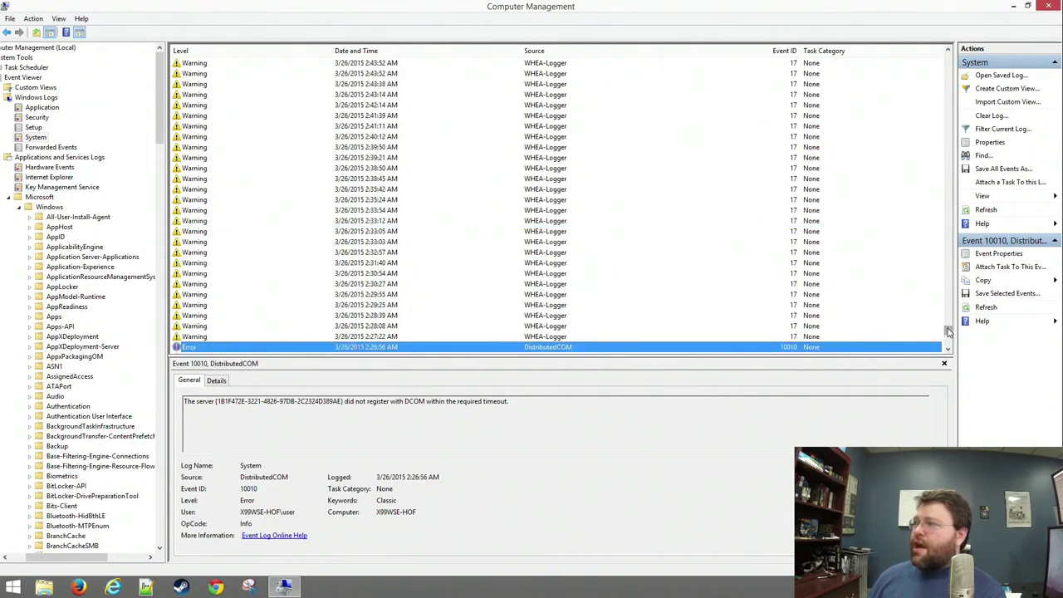
left_click_drag(948, 330, 931, 96)
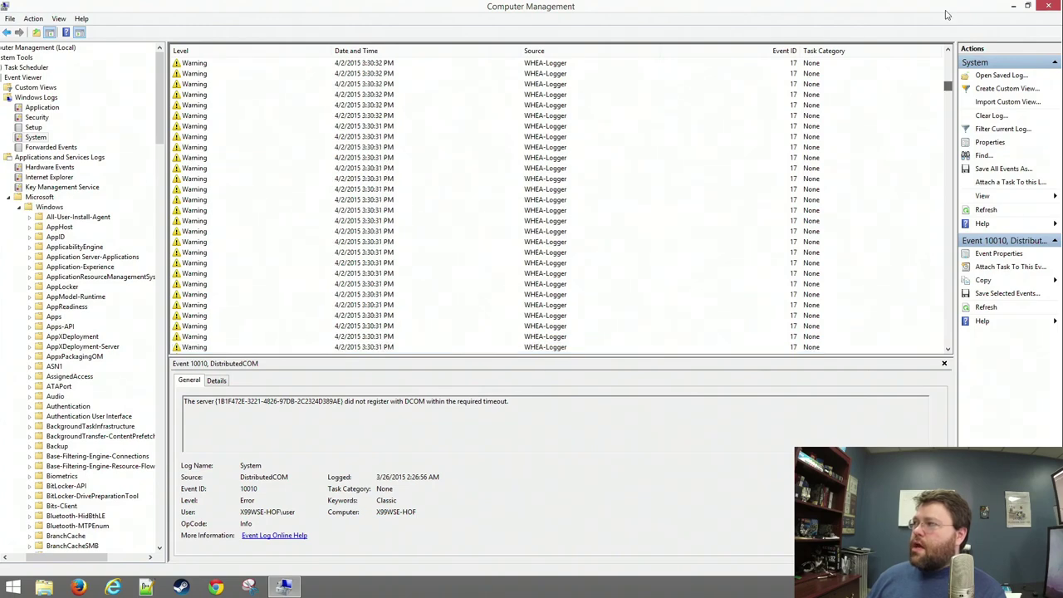
- Open Device Manager and the properties of the unknown 690LC device
left_click_drag(939, 7, 937, 41)
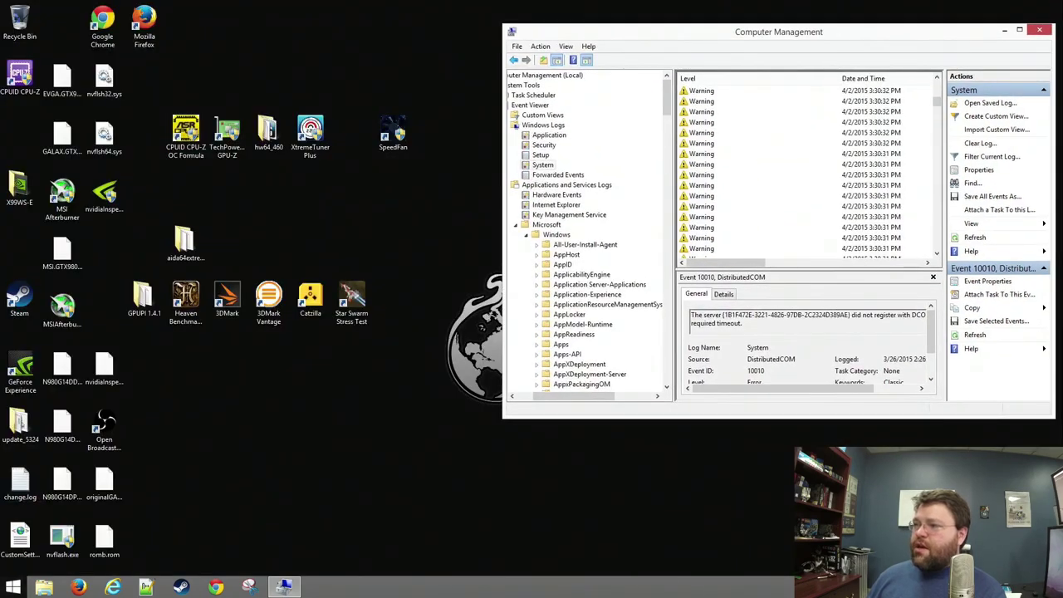
right_click(12, 586)
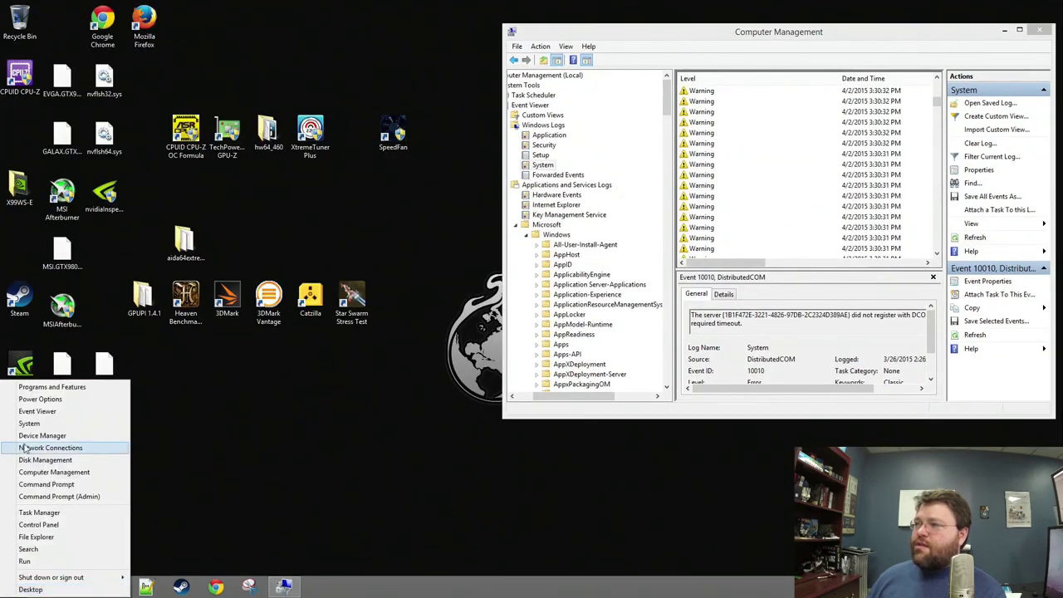
left_click(29, 436)
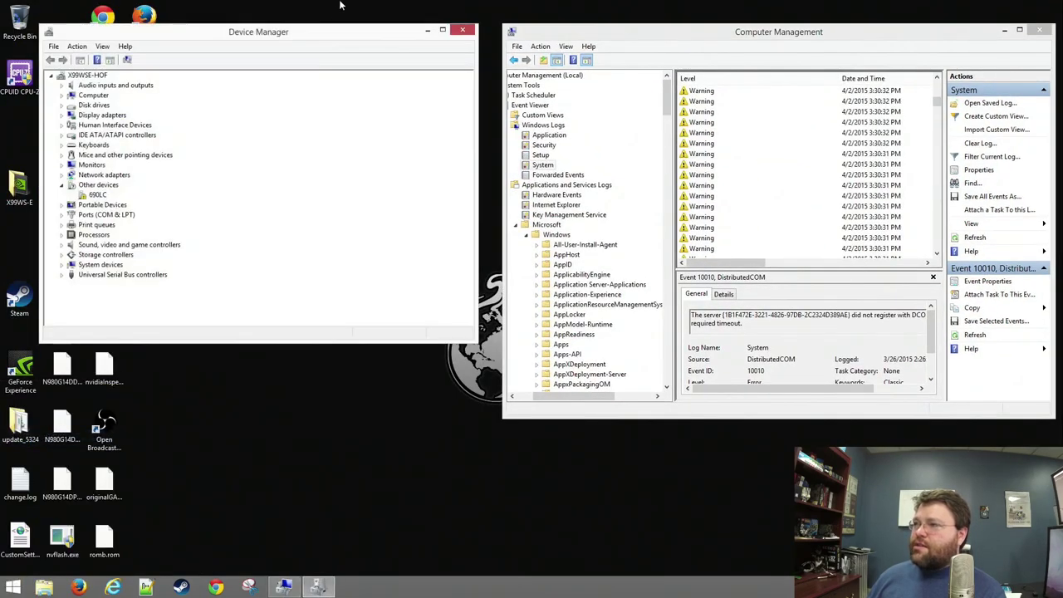
double_click(97, 196)
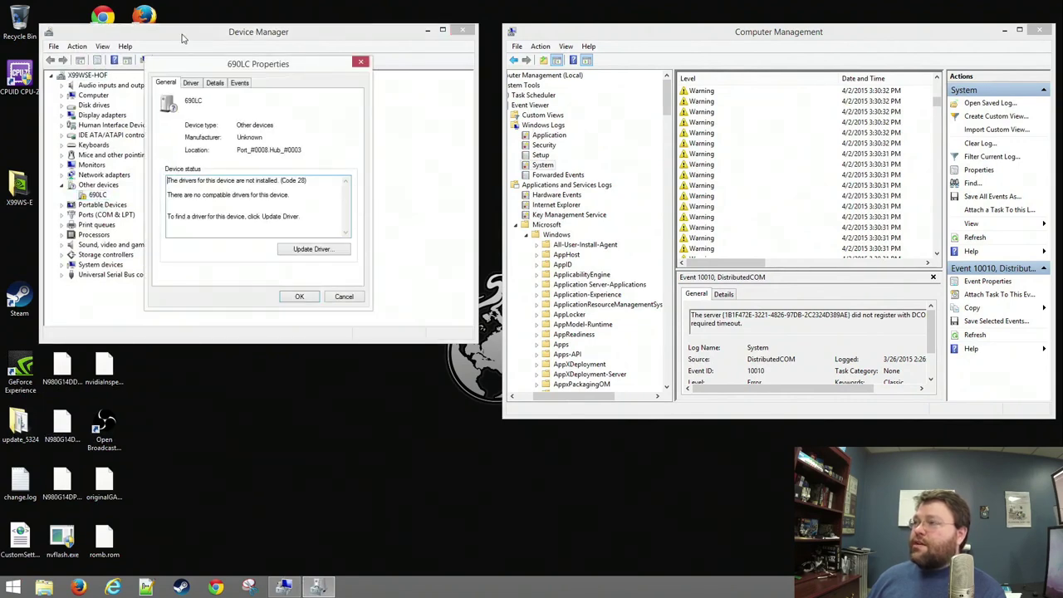
- Review the 690LC's events, driver and Hardware Ids, then close it and restart the computer
left_click(238, 83)
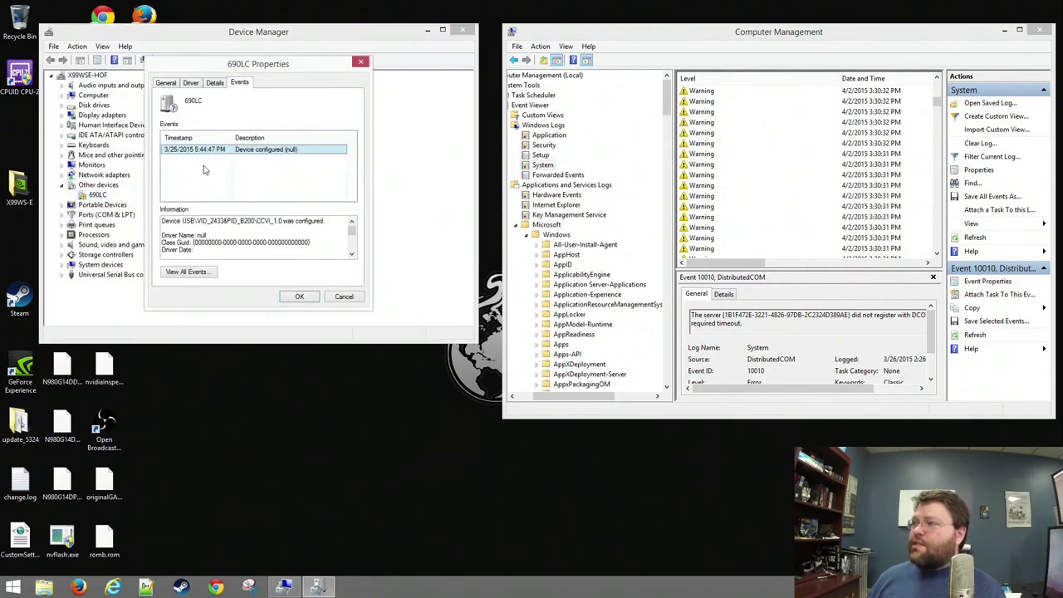
left_click(194, 83)
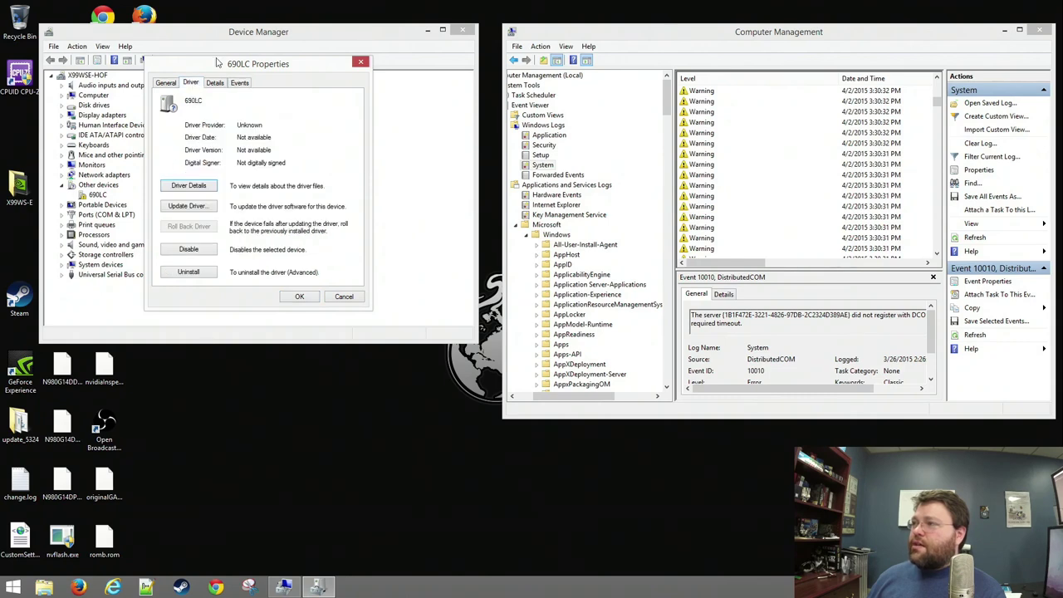
left_click(214, 83)
left_click(200, 136)
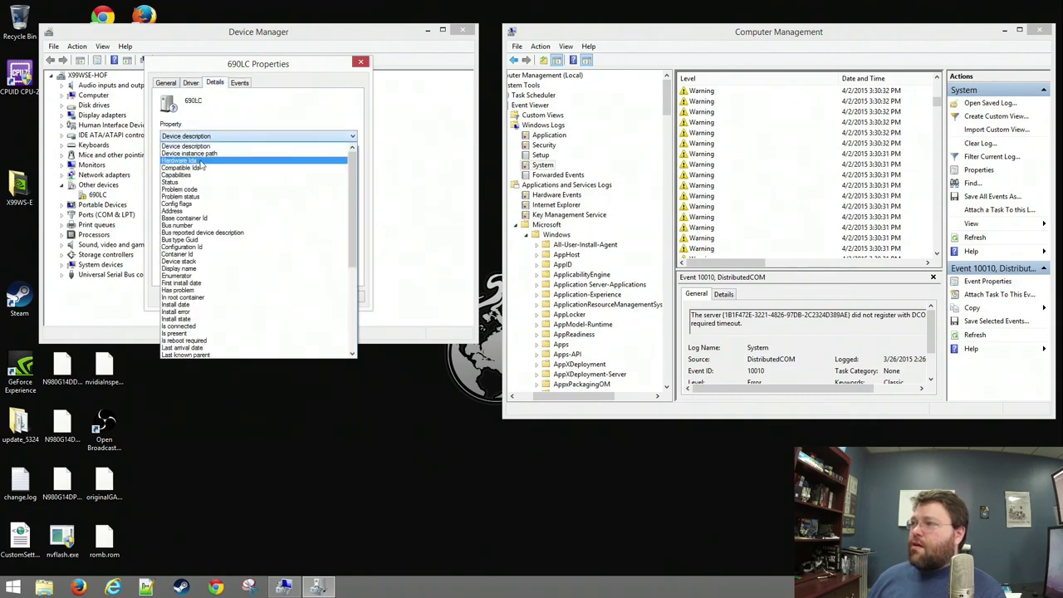
left_click(200, 162)
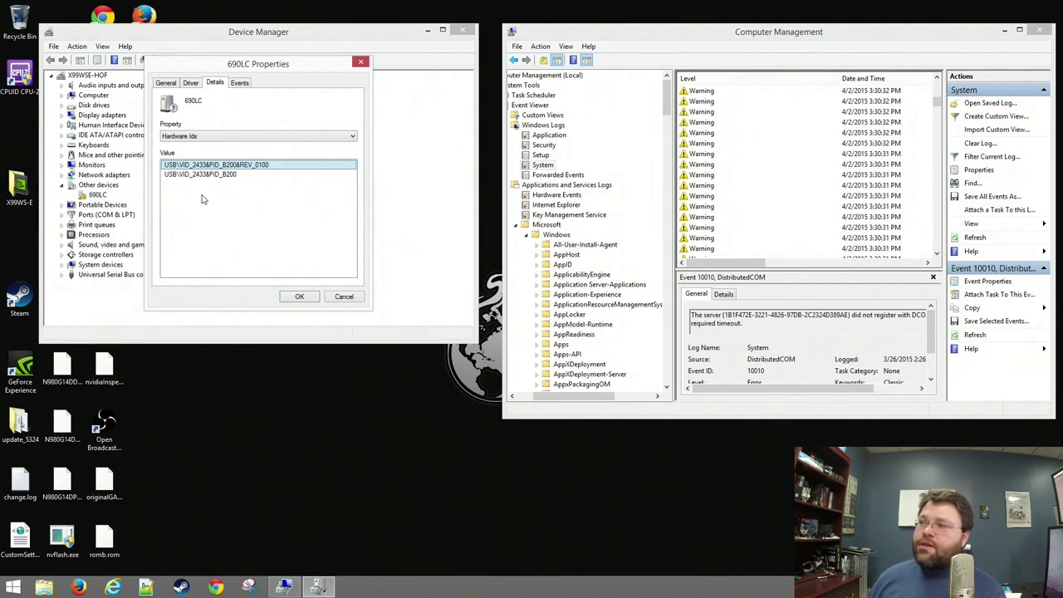
left_click(350, 297)
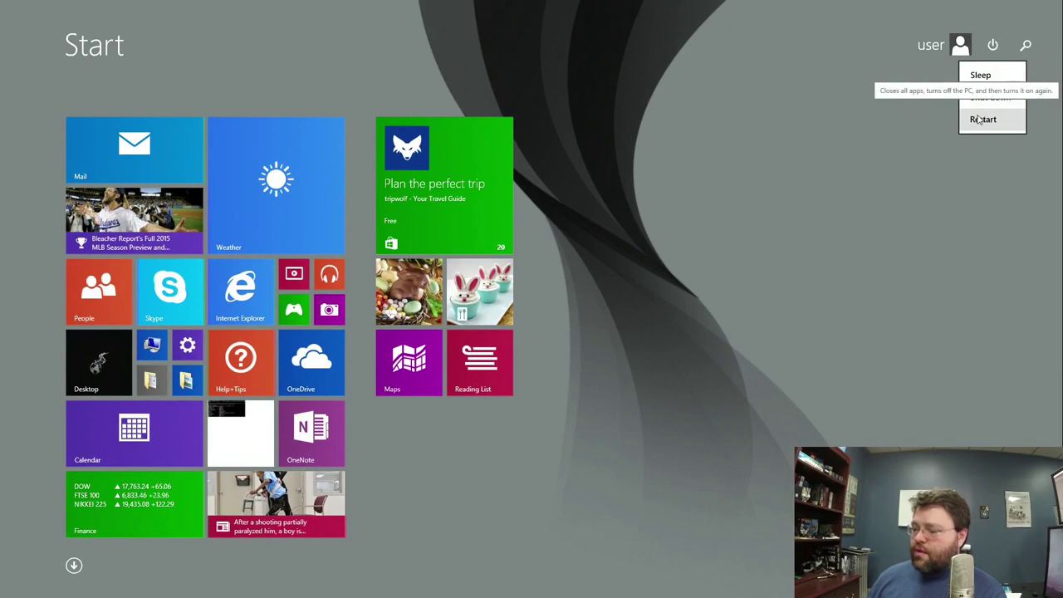
left_click(977, 116)
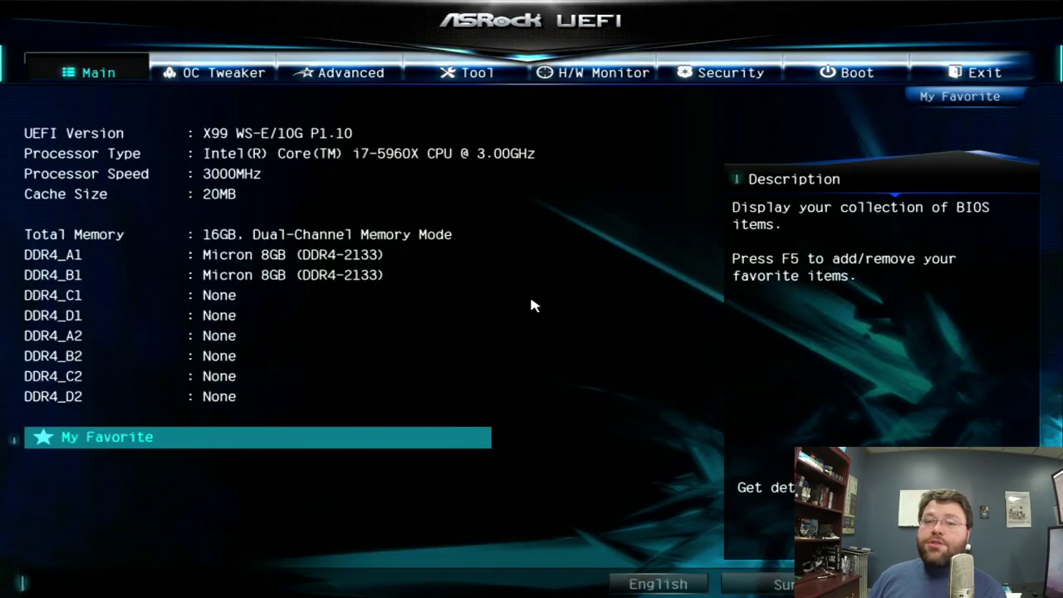
- Cycle through the Main, OC Tweaker and Advanced firmware settings pages
key("Right")
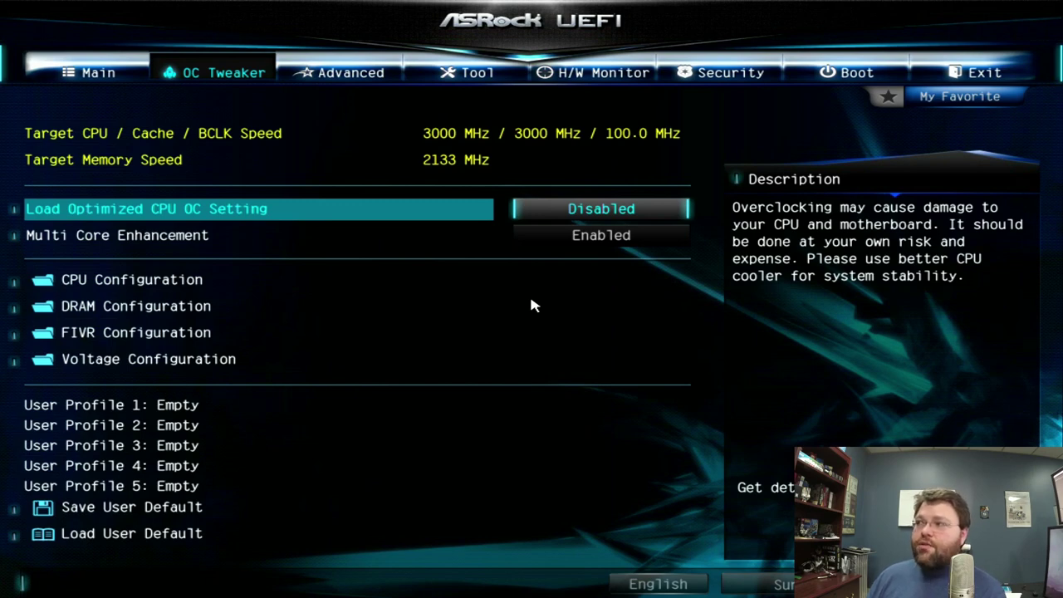
key("Right")
key("Left")
key("Right")
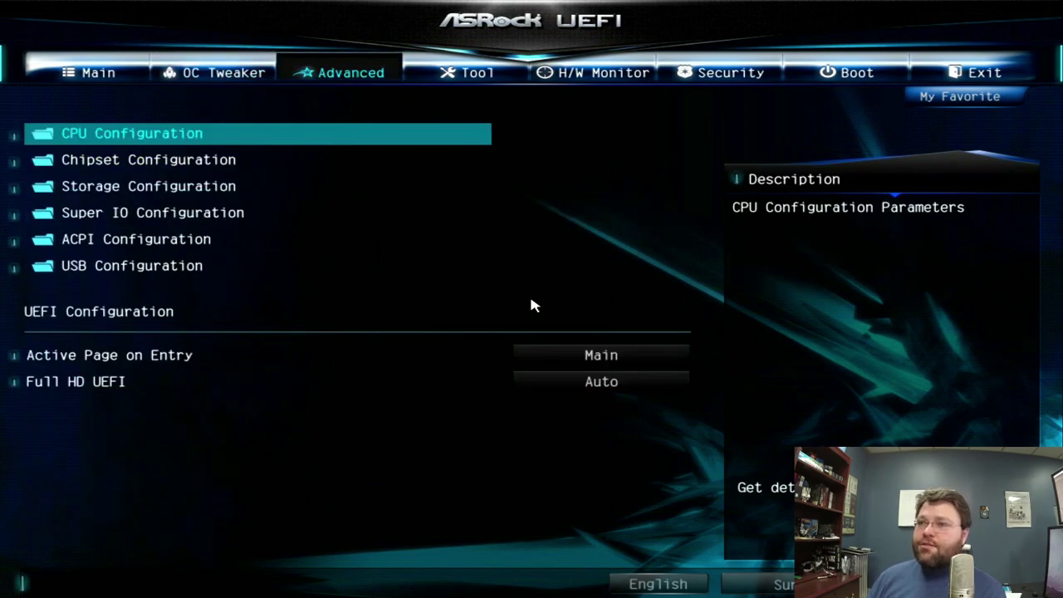
key("Left")
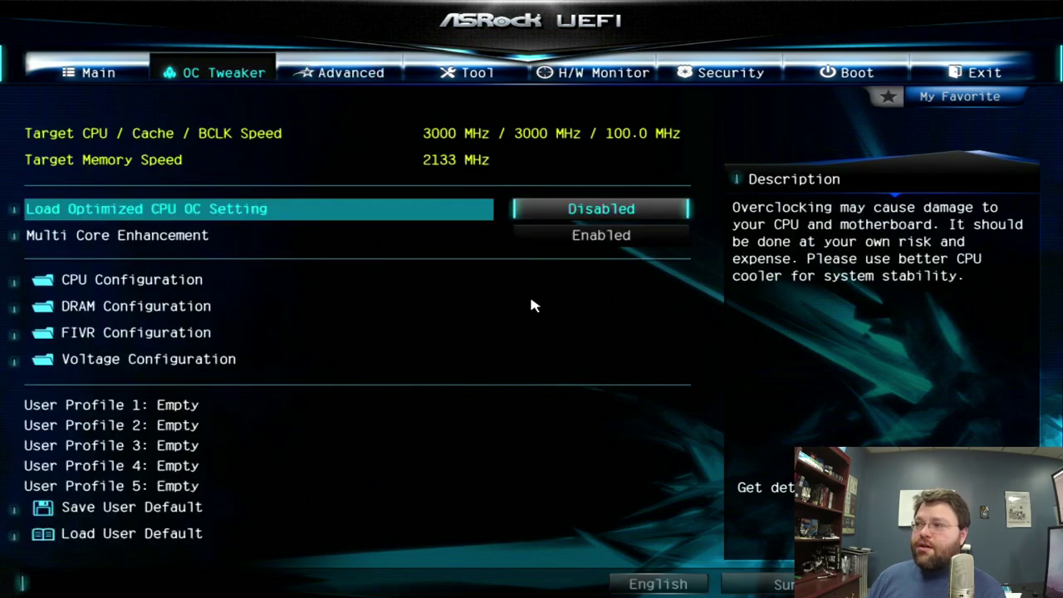
key("Right")
key("Left")
key("Left")
key("Right")
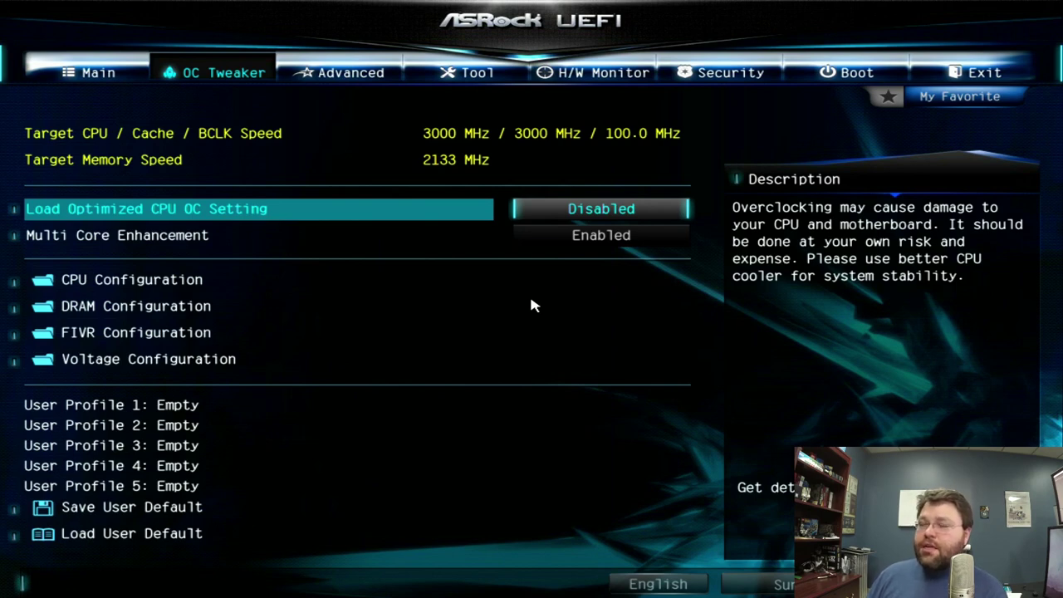
- Go to the Advanced page and enter Chipset Configuration
key("Right")
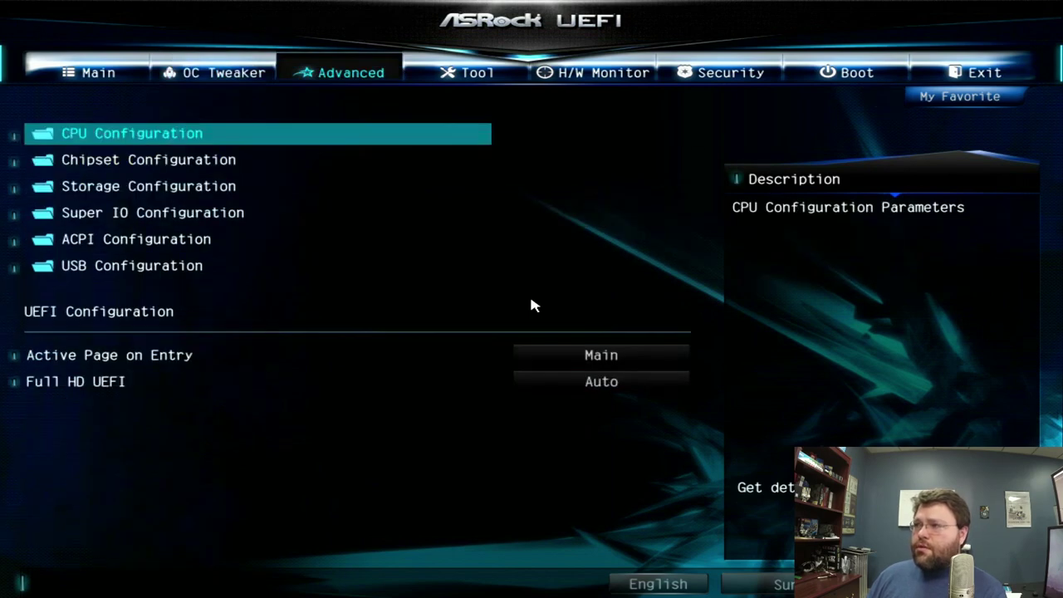
key("Down")
key("Down")
key("Down")
key("Down")
key("Down")
key("Left")
key("Left")
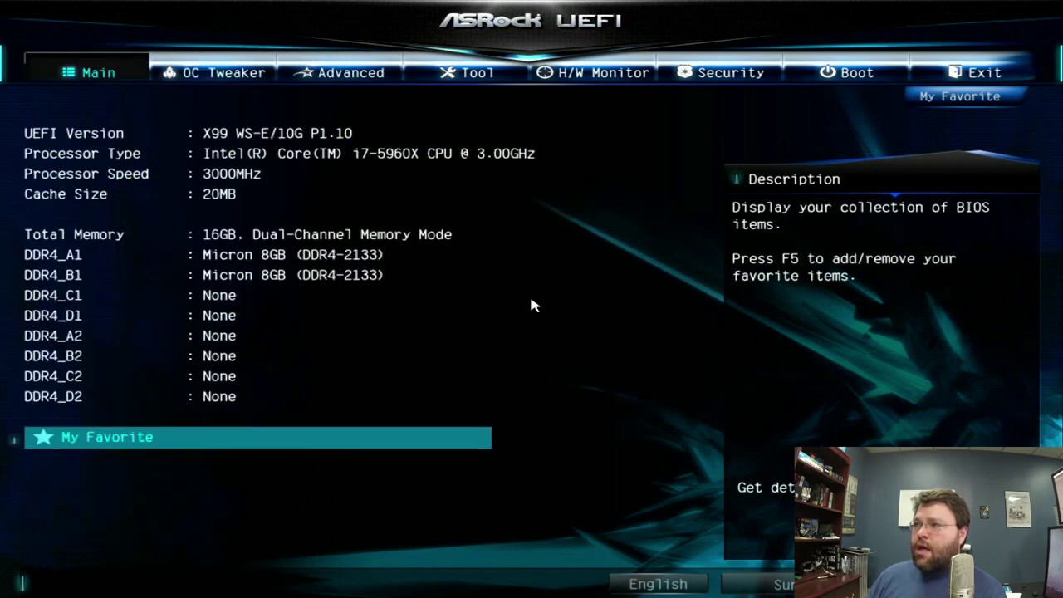
key("Right")
key("Down")
key("Down")
key("Down")
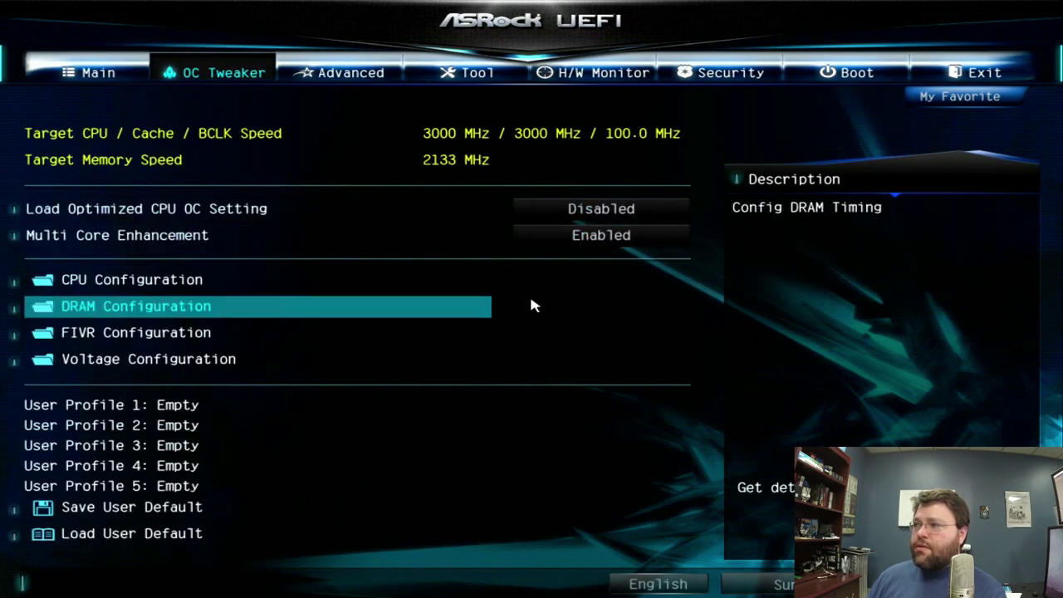
key("Up")
key("Return")
key("Down")
key("Down")
key("Down")
key("Down")
key("Down")
key("Down")
key("Down")
key("Down")
key("Down")
key("Down")
key("Down")
key("Down")
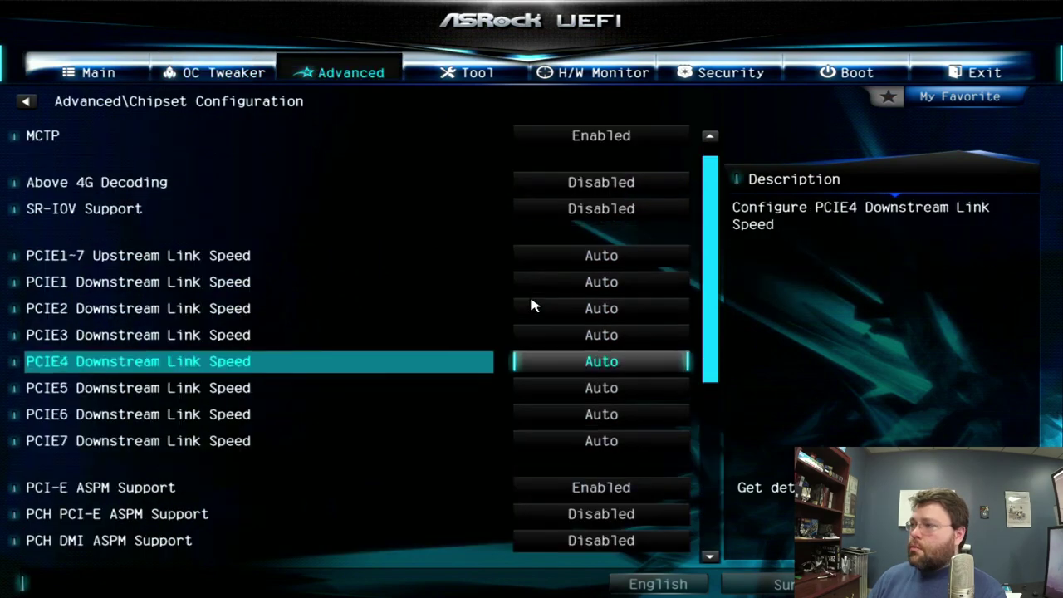
key("Up")
key("Up")
key("Up")
key("Up")
key("Up")
key("Up")
key("Up")
key("Up")
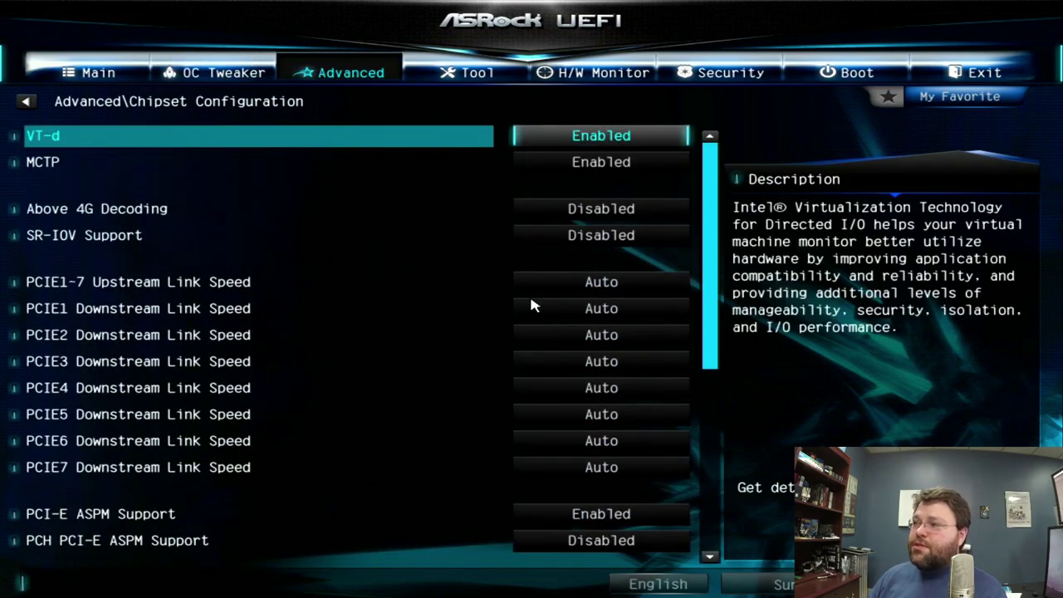
- Review the PCIE1-7 upstream link speed and ASPM settings
key("Down")
key("Down")
key("Down")
key("Down")
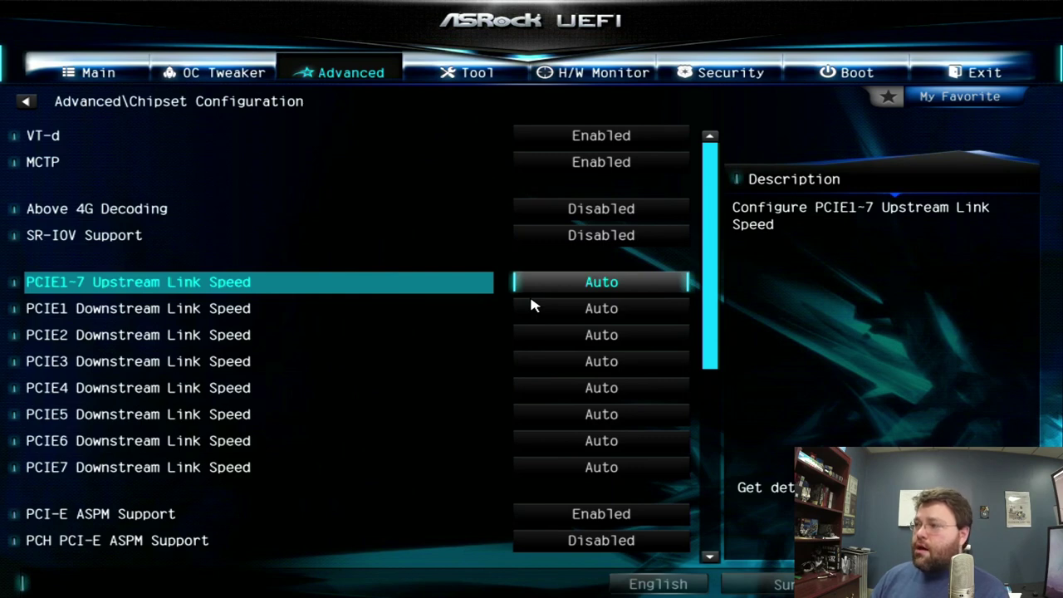
key("Down")
key("Down")
key("Down")
key("Down")
key("Down")
key("Down")
key("Down")
key("Down")
key("Down")
key("Down")
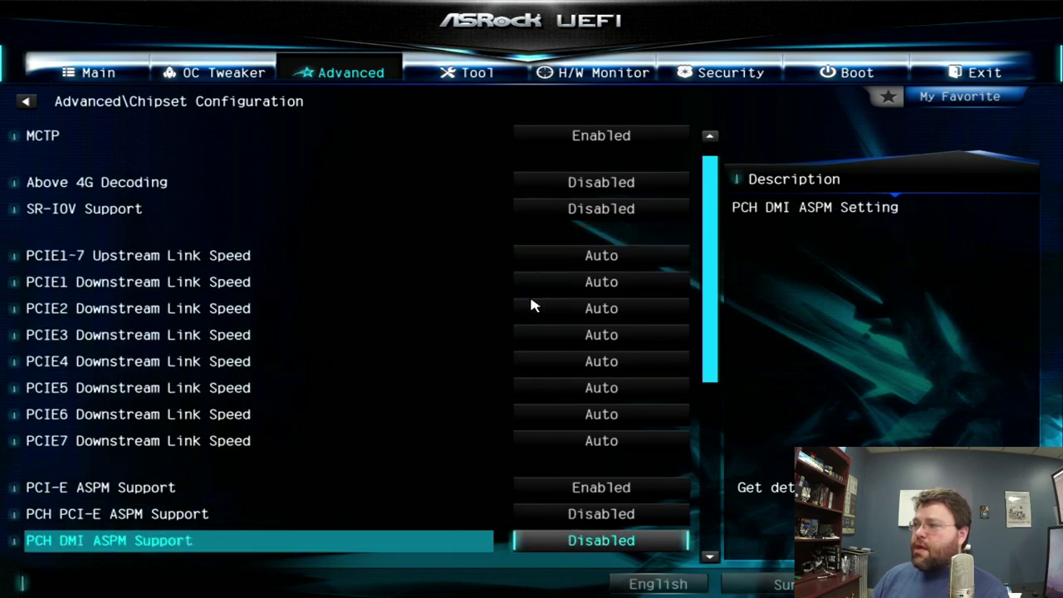
key("Up")
key("Up")
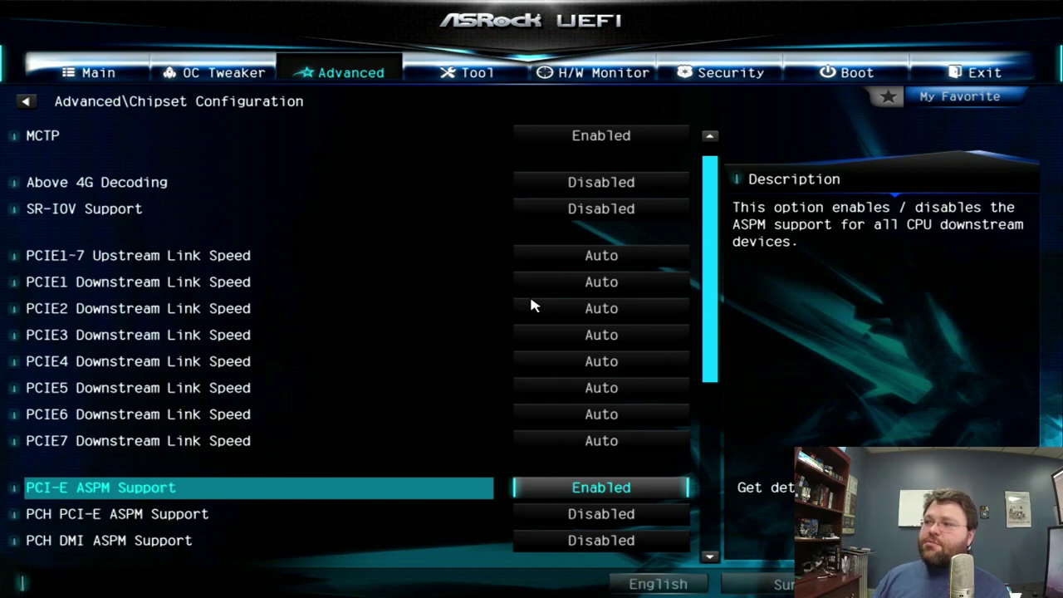
key("Down")
key("Down")
key("Down")
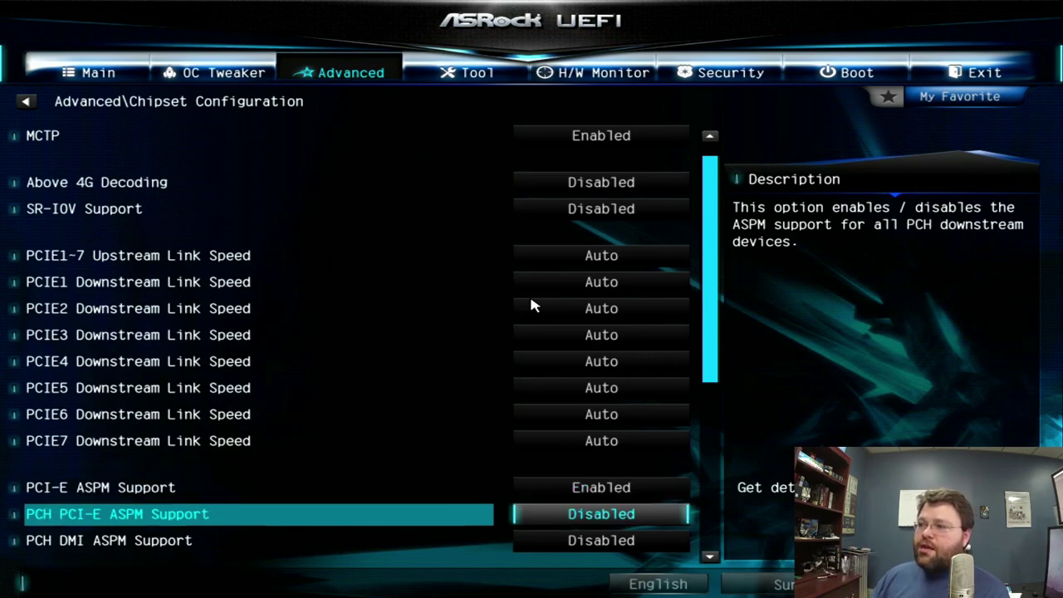
key("Up")
key("Up")
key("Up")
key("Up")
key("Up")
- Set PCIE7 and PCIE6 Downstream Link Speed to Gen2, then save and exit with F10
key("Down")
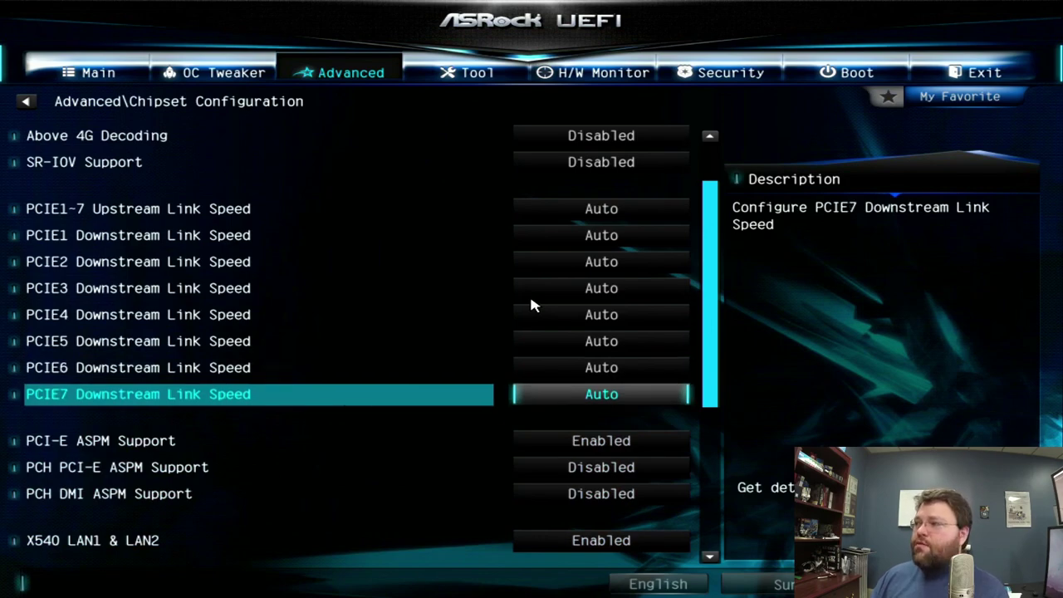
key("Return")
key("Down")
key("Down")
key("Return")
key("Up")
key("Return")
key("Down")
key("Down")
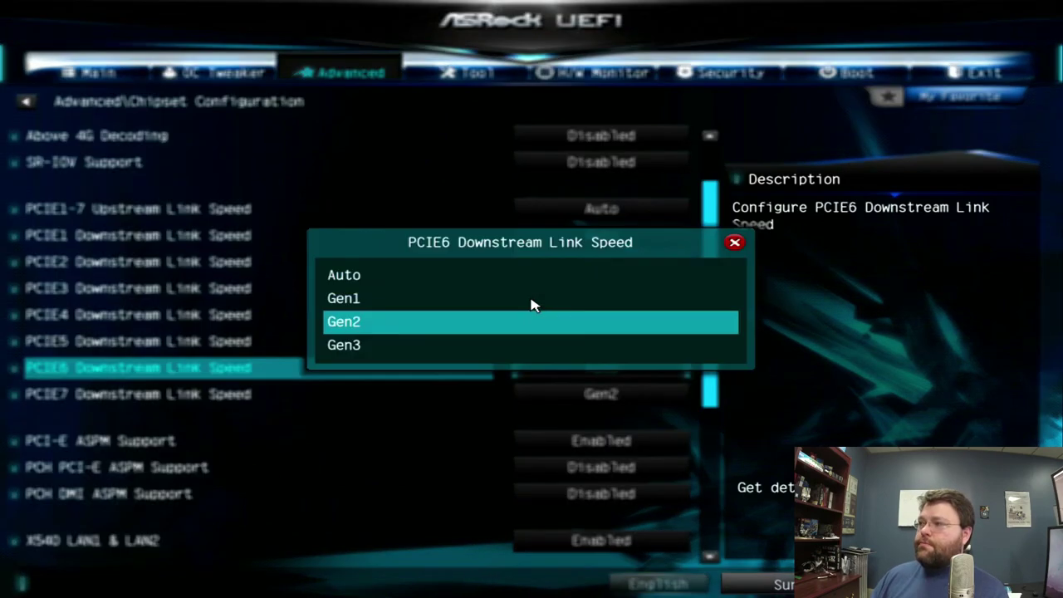
key("Return")
key("Down")
key("Up")
key("Up")
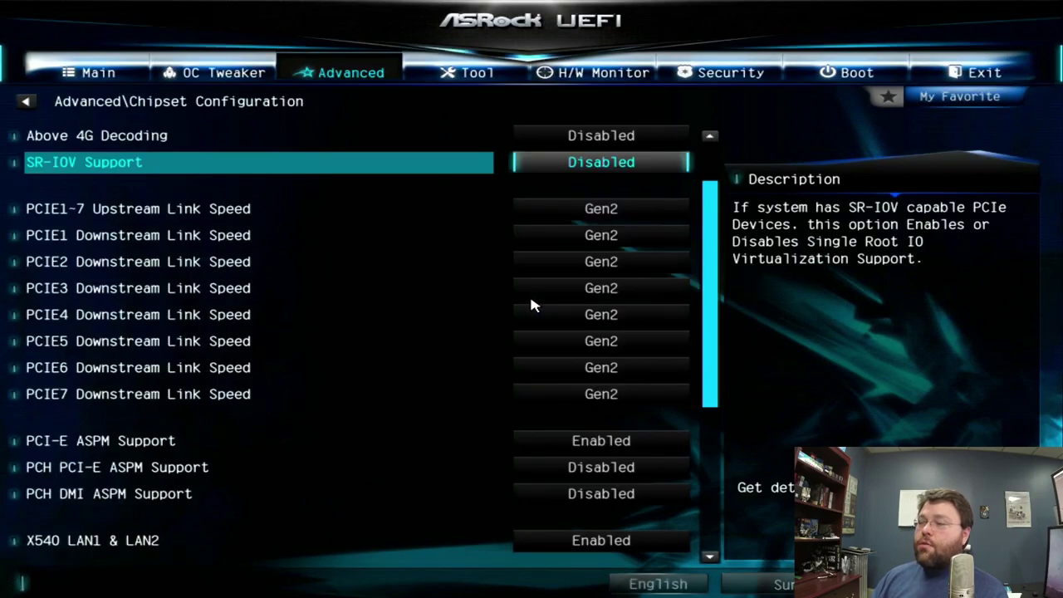
key("F10")
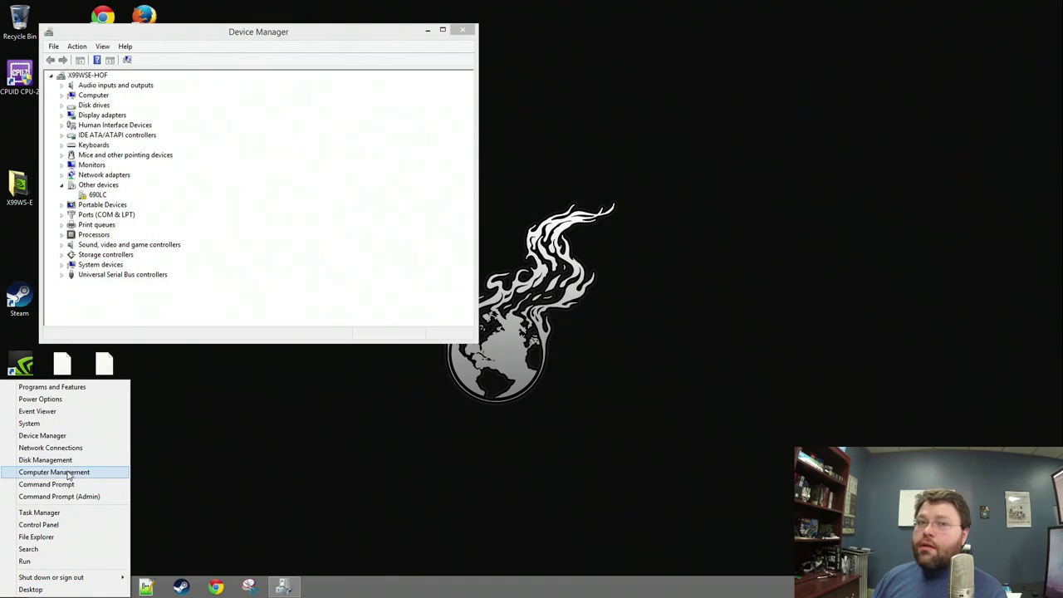
- Open the newest WHEA-Logger PCI Express event in the System log, refresh, then close Computer Management
left_click(50, 472)
left_click(67, 82)
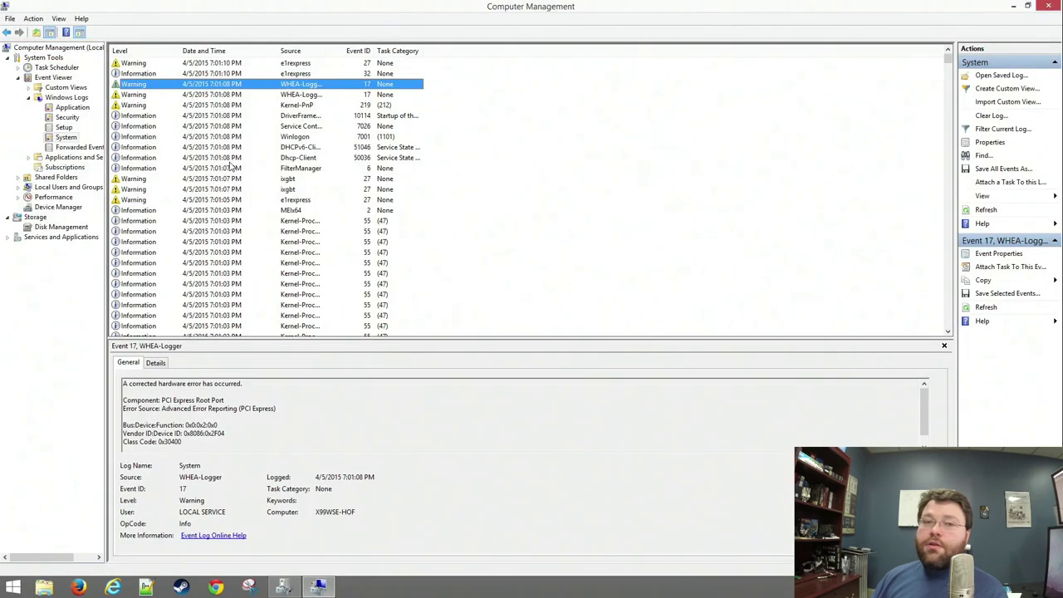
double_click(208, 84)
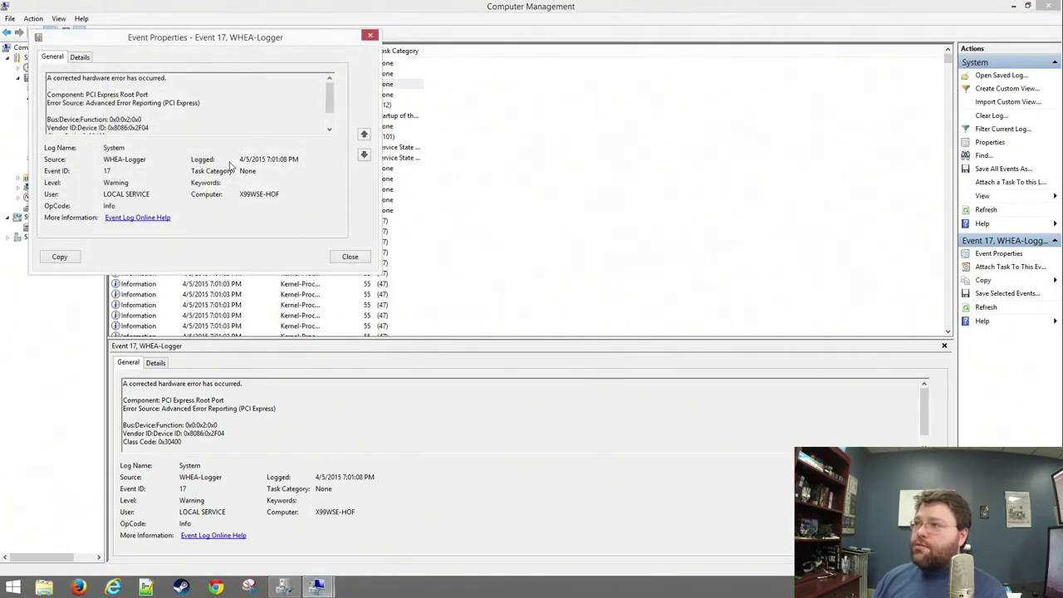
key("Escape")
key("Down")
key("Down")
key("Down")
key("Up")
key("Up")
key("Up")
key("Up")
key("F5")
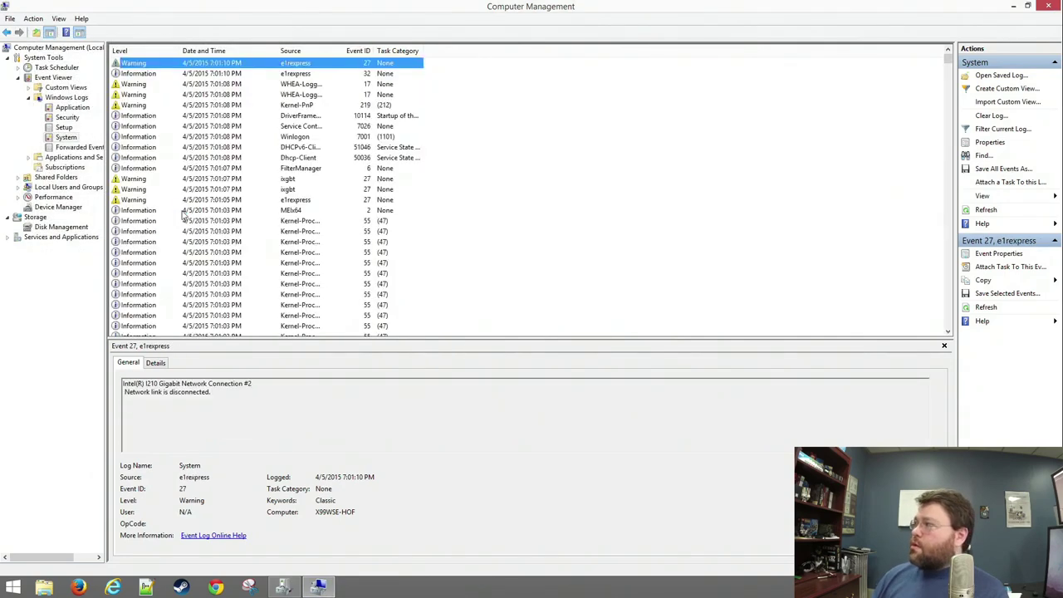
left_click(1048, 6)
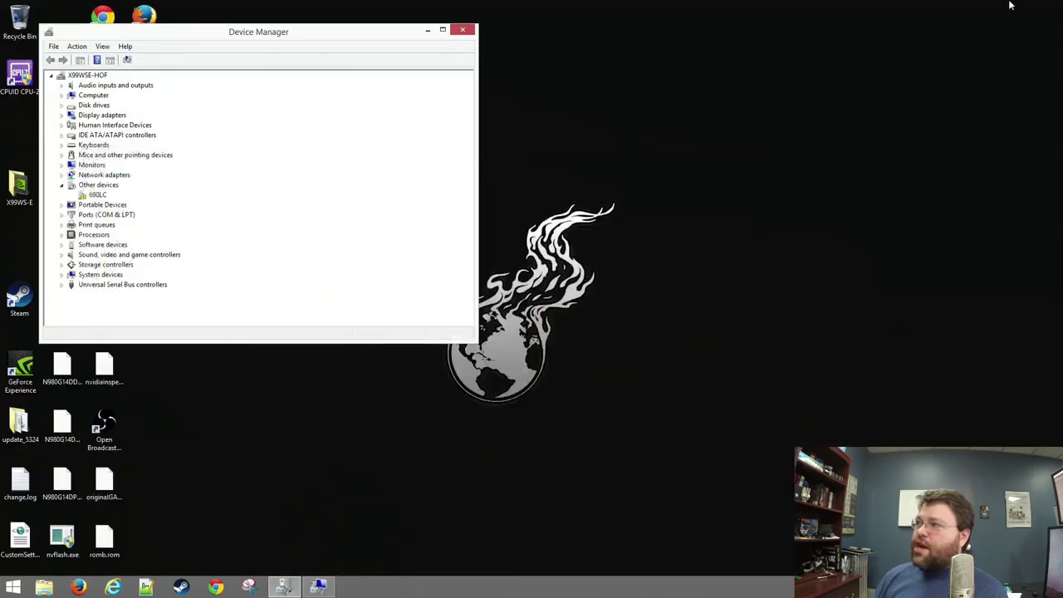
- Place Computer Management beside the running benchmark, refresh the System log and open the newest WHEA-Logger warning
left_click(428, 30)
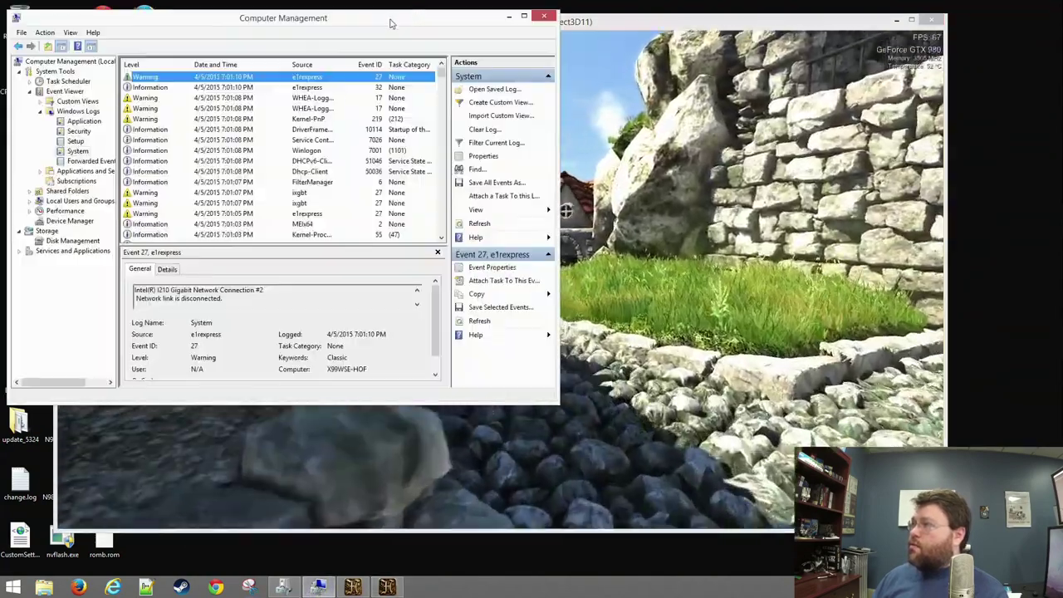
left_click_drag(392, 12, 854, 59)
key("F5")
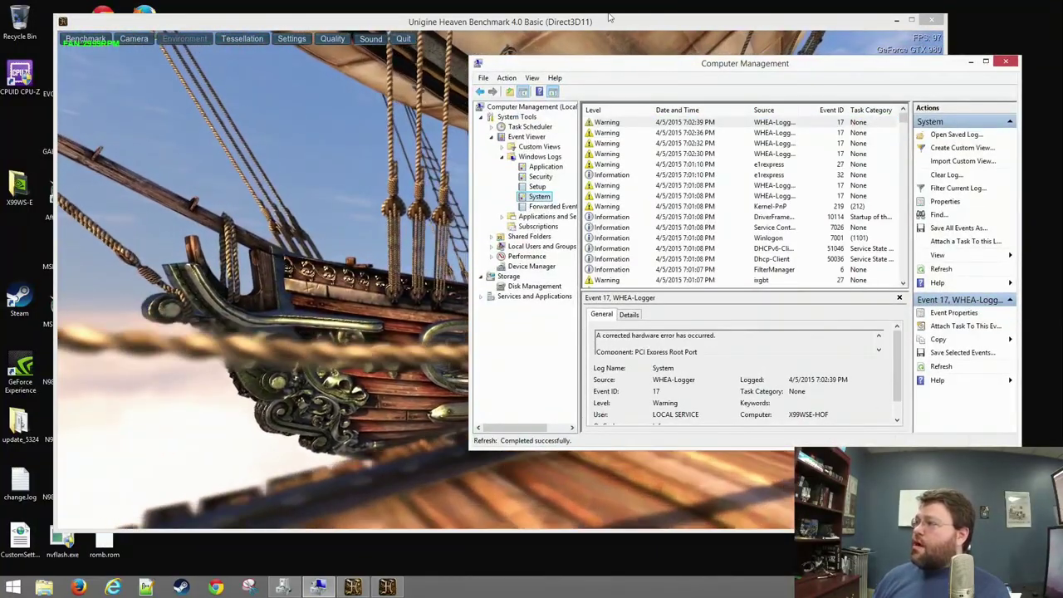
left_click(613, 123)
double_click(613, 123)
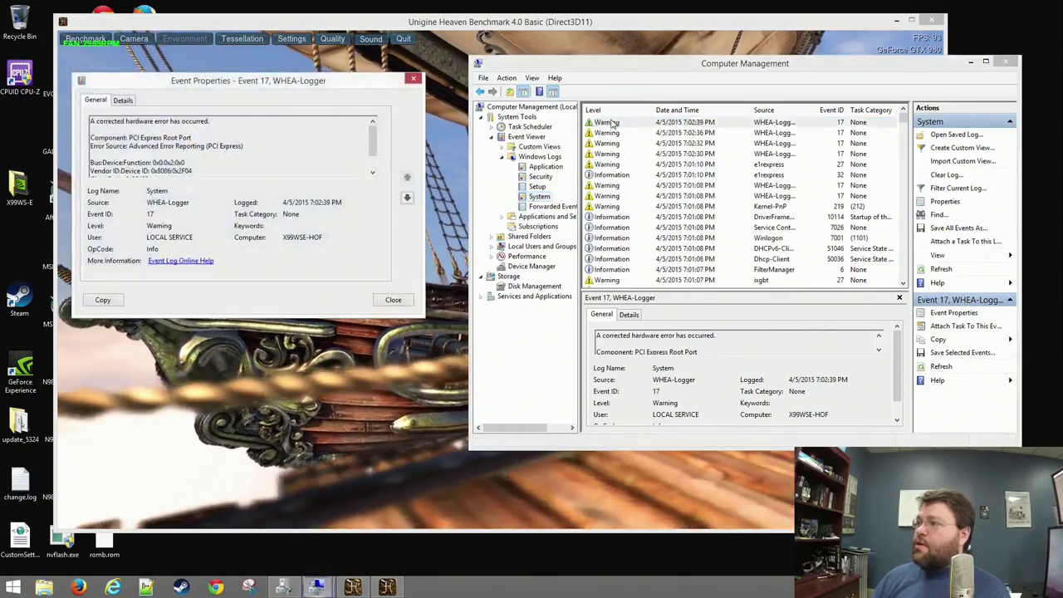
- Open the following WHEA-Logger warnings' properties in turn, then reload the log for newer events
key("Escape")
key("Down")
key("Return")
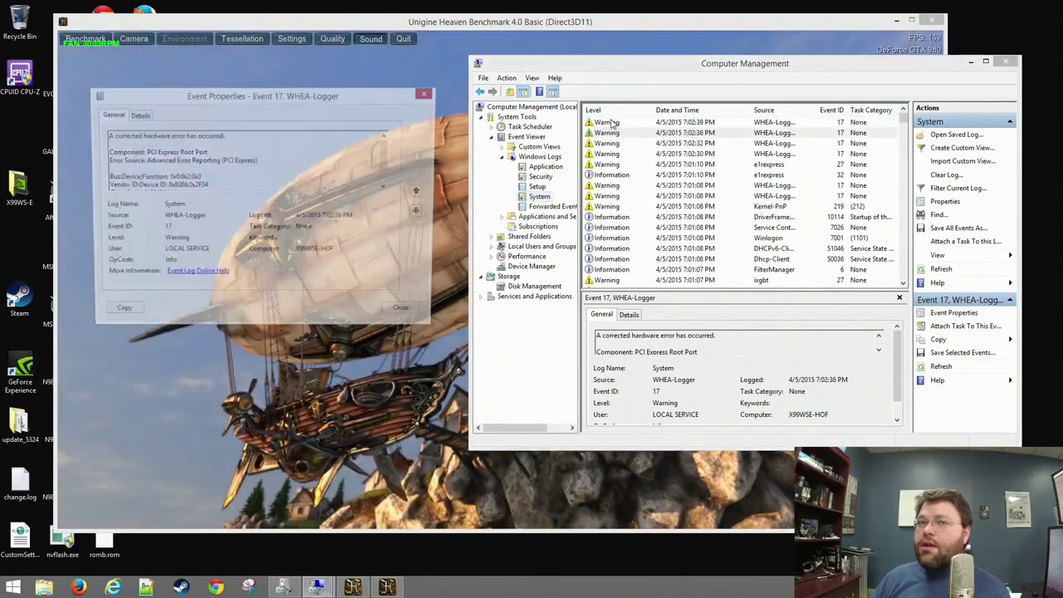
key("Escape")
key("Down")
key("Down")
key("Return")
key("Escape")
key("F5")
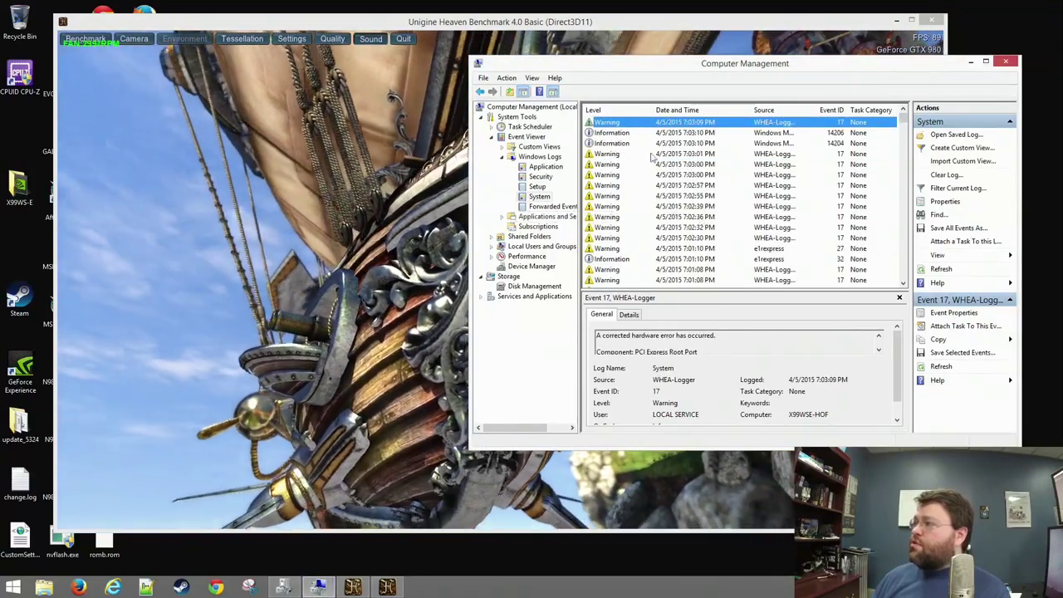
key("Down")
- Review the properties of the 7:03:00, 7:02:57 and 7:02:32 PM warning events
left_click(642, 163)
key("Down")
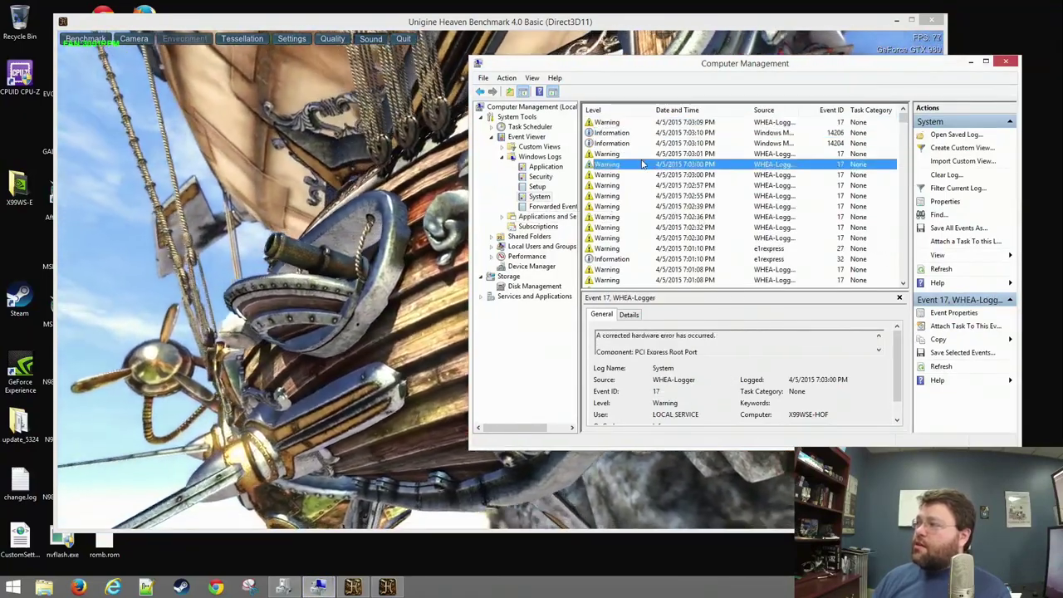
key("Down")
key("Return")
key("Escape")
key("Down")
key("Down")
key("Down")
key("Down")
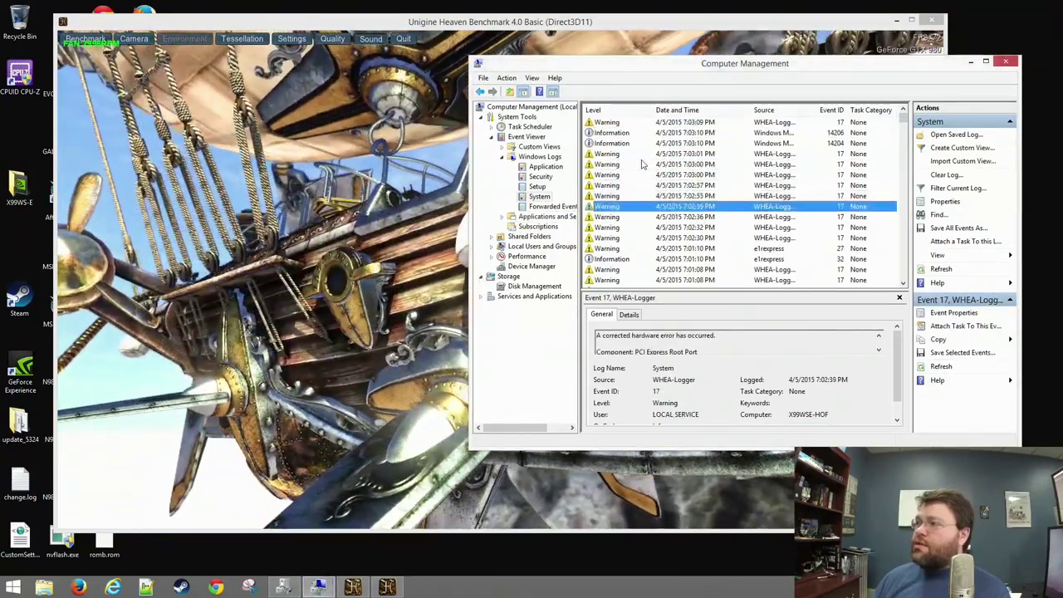
key("Return")
key("Escape")
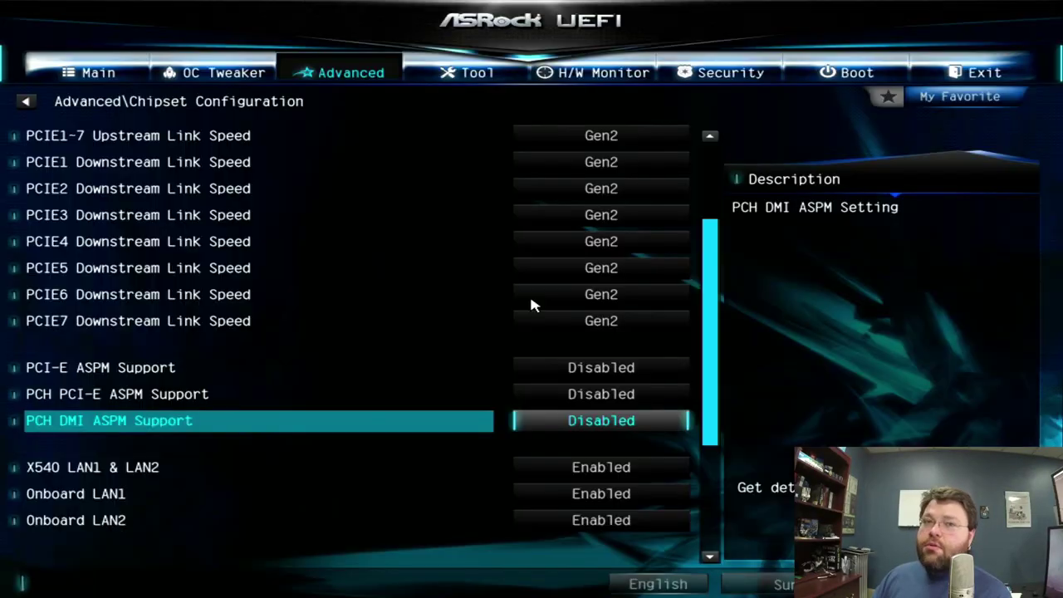
- Save the Gen2 link speeds and disabled ASPM with F10, confirming Yes to reboot into Windows
key("Up")
key("Up")
key("Up")
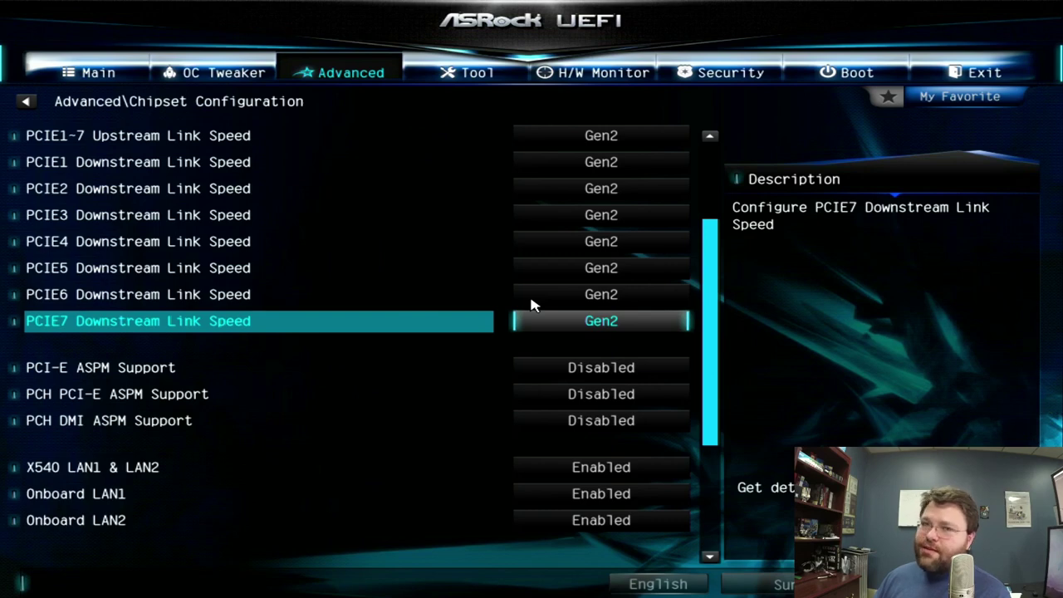
key("F10")
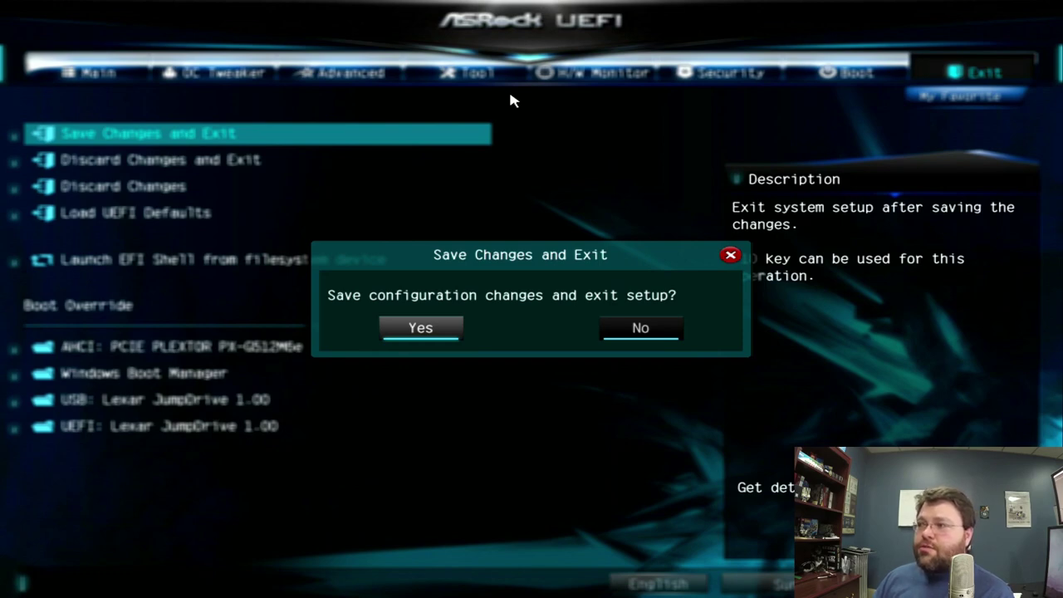
key("Return")
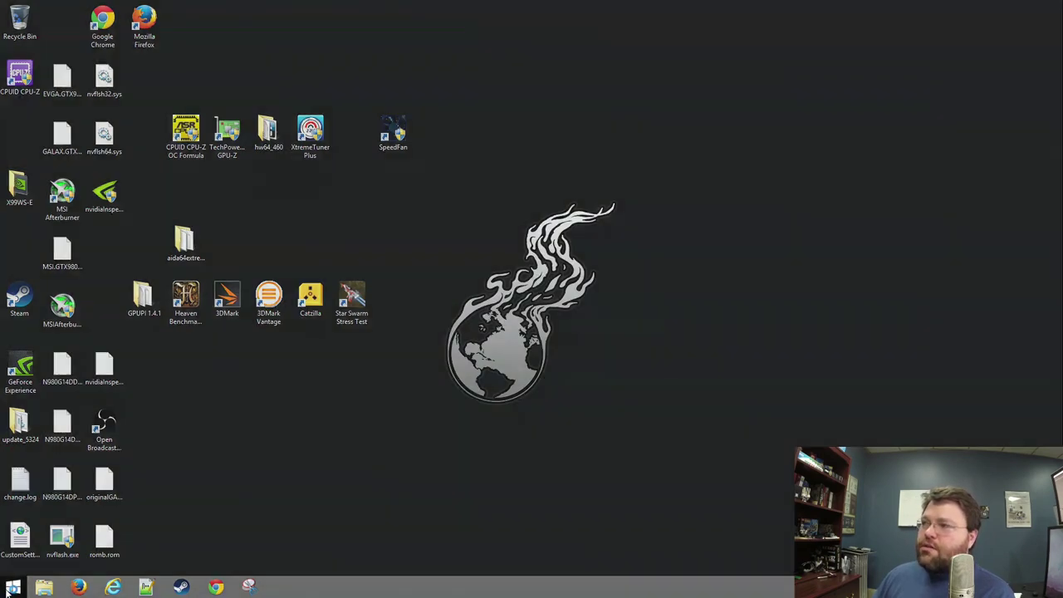
- Run dmesg to show the kernel's corrected PCIe bus error messages
left_click(9, 588)
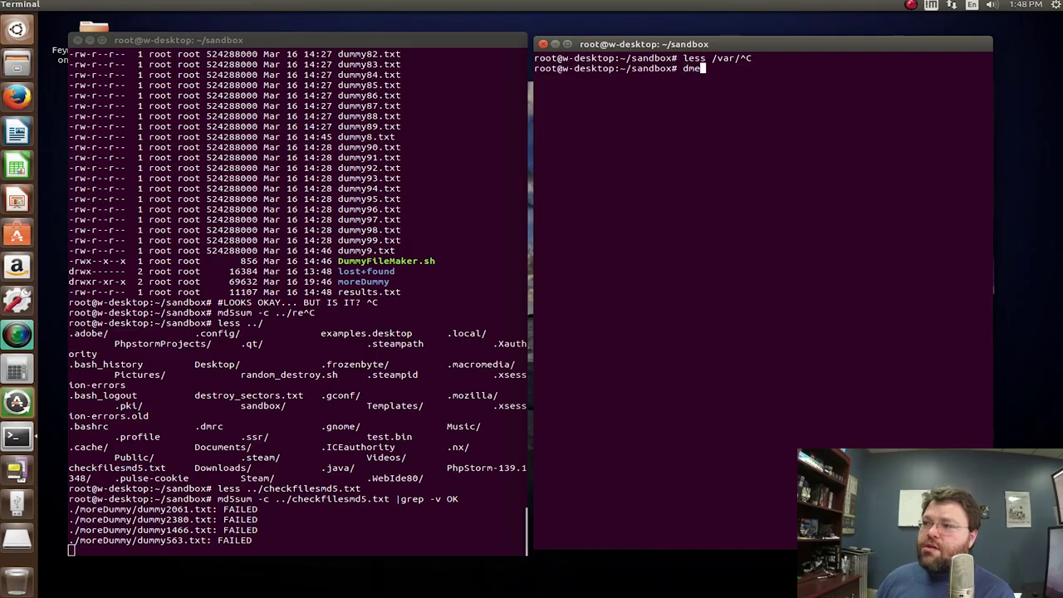
type("esg")
key("Return")
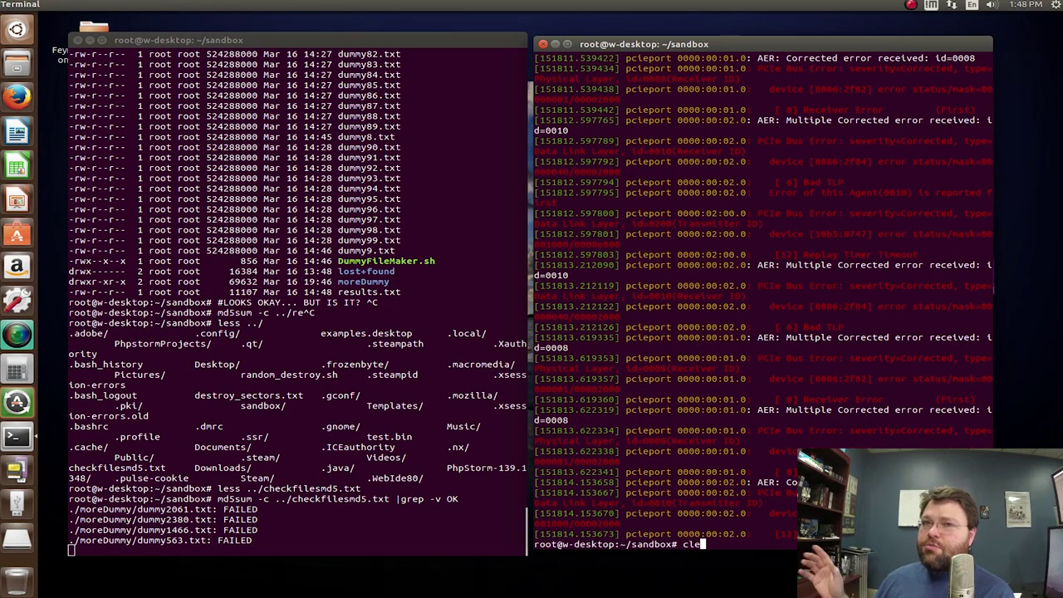
- Add the comment '#those arent related', then start typing 'less /var/log/'
type("#those arent related")
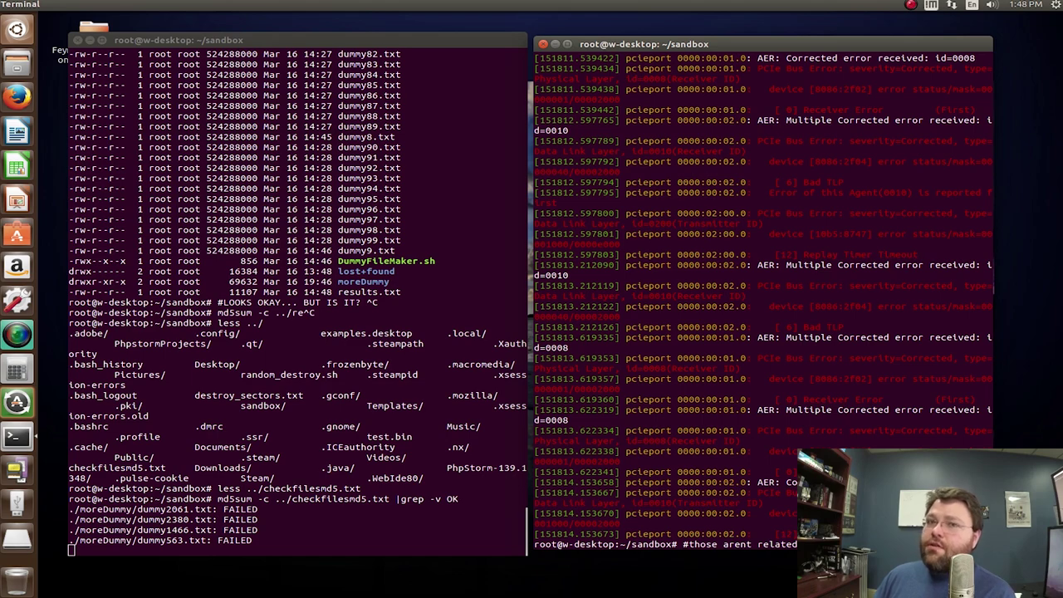
key("Return")
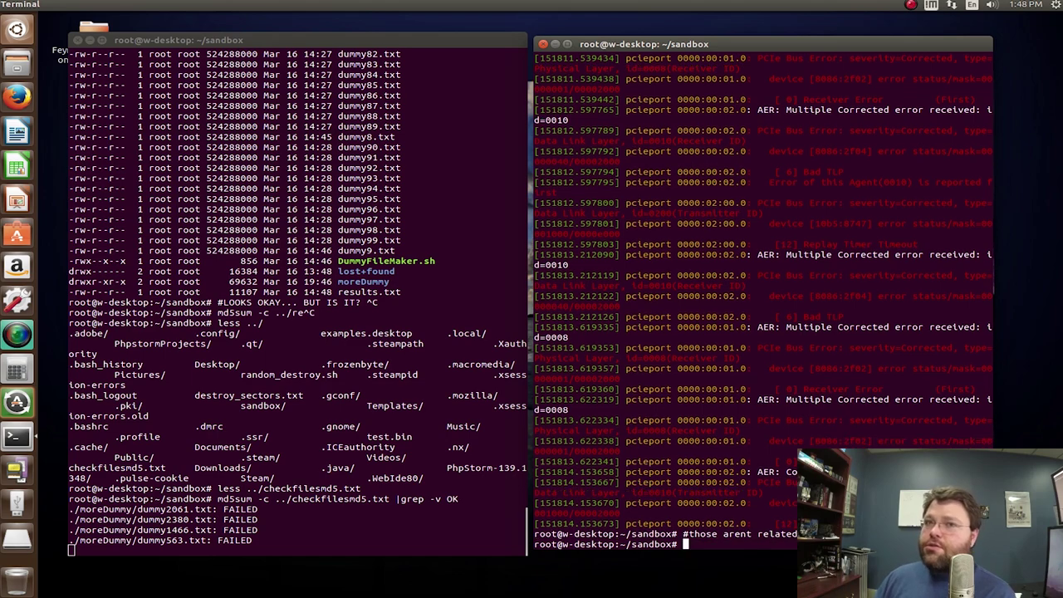
key("Return")
key("Return")
type("les")
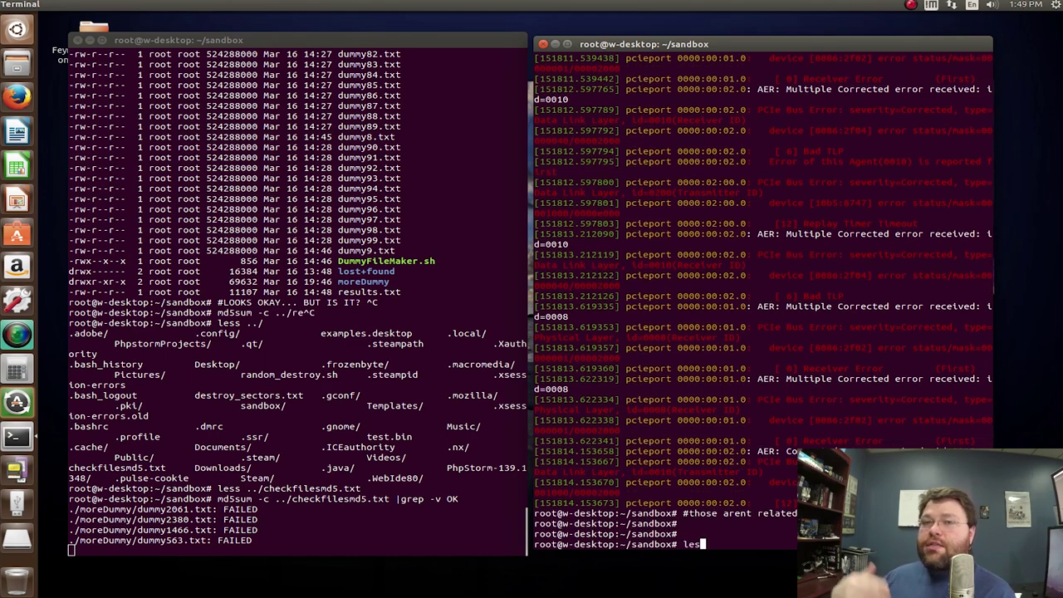
type("s /var/log/")
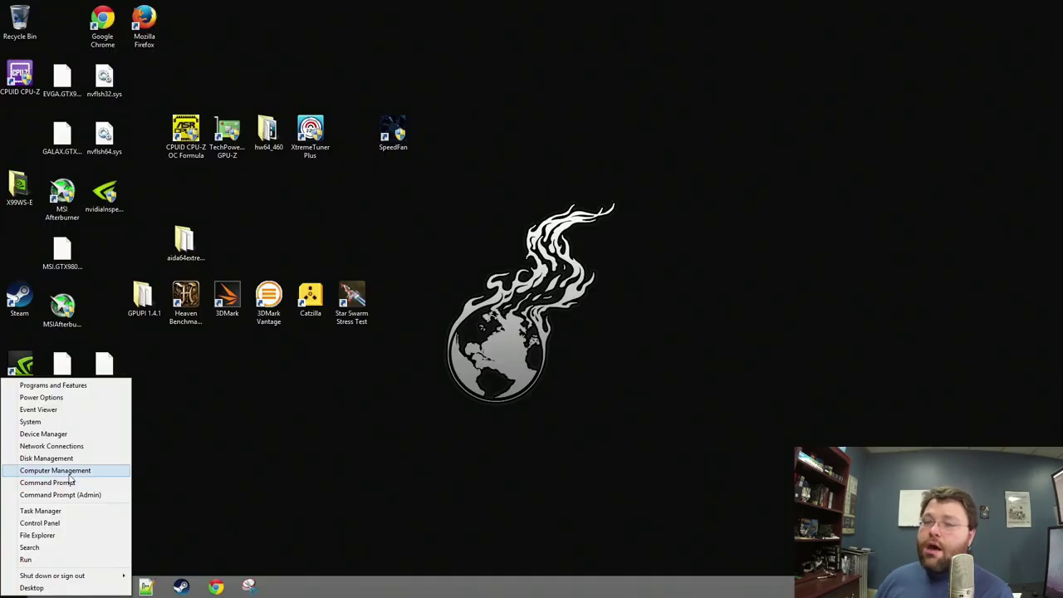
key("Escape")
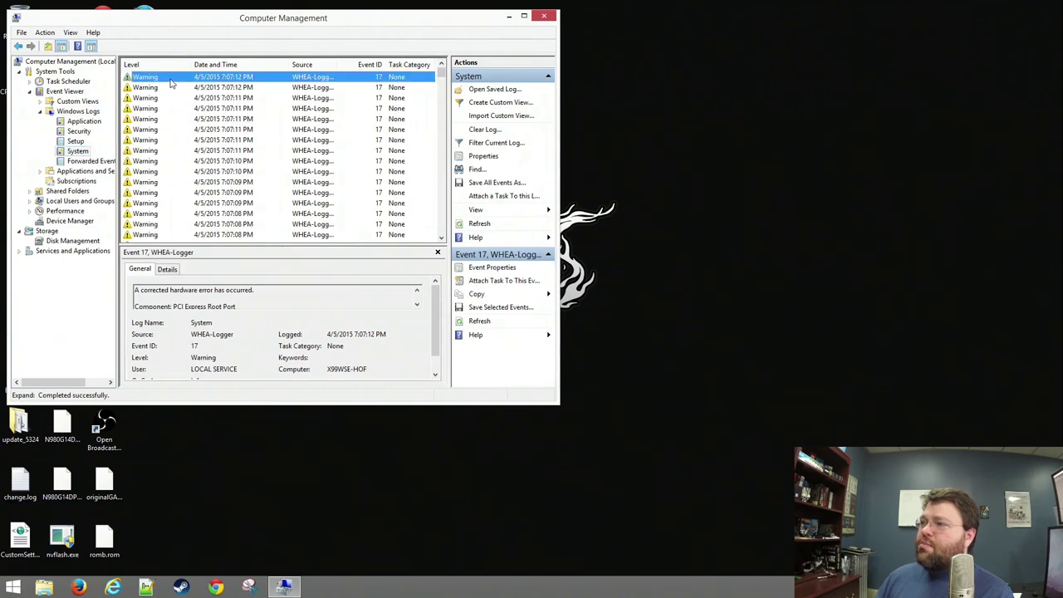
- Maximize Computer Management and select the newest event's Vendor ID:Device ID line
key("Down")
key("Down")
key("Down")
key("Down")
key("Down")
key("Down")
key("Down")
key("Down")
key("Down")
key("Down")
key("Down")
key("Down")
key("Down")
key("Down")
key("Down")
key("Down")
key("Down")
key("Down")
key("Down")
key("Down")
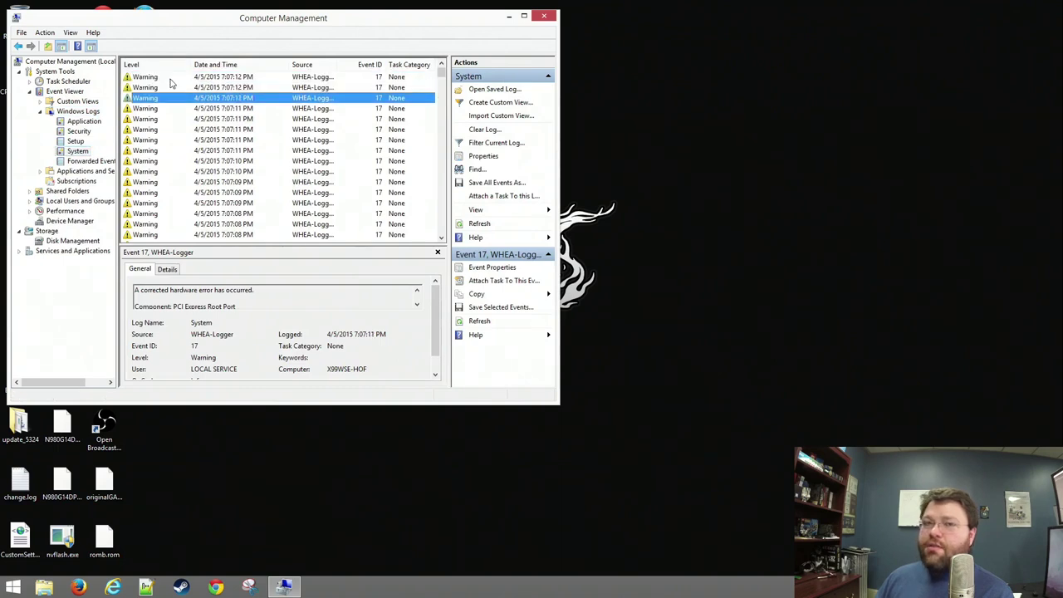
key("super+Up")
key("Home")
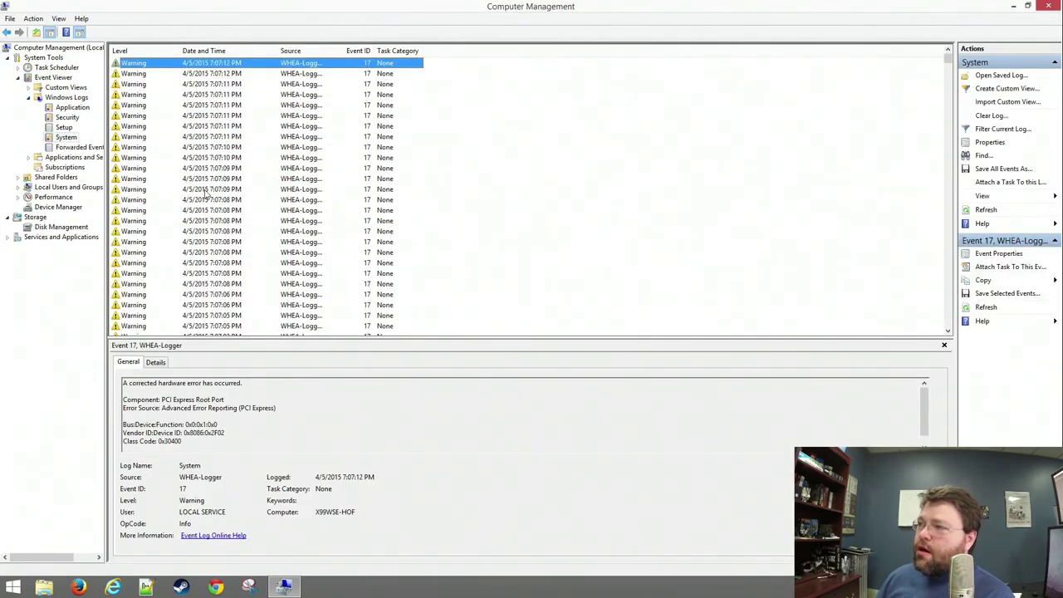
triple_click(179, 432)
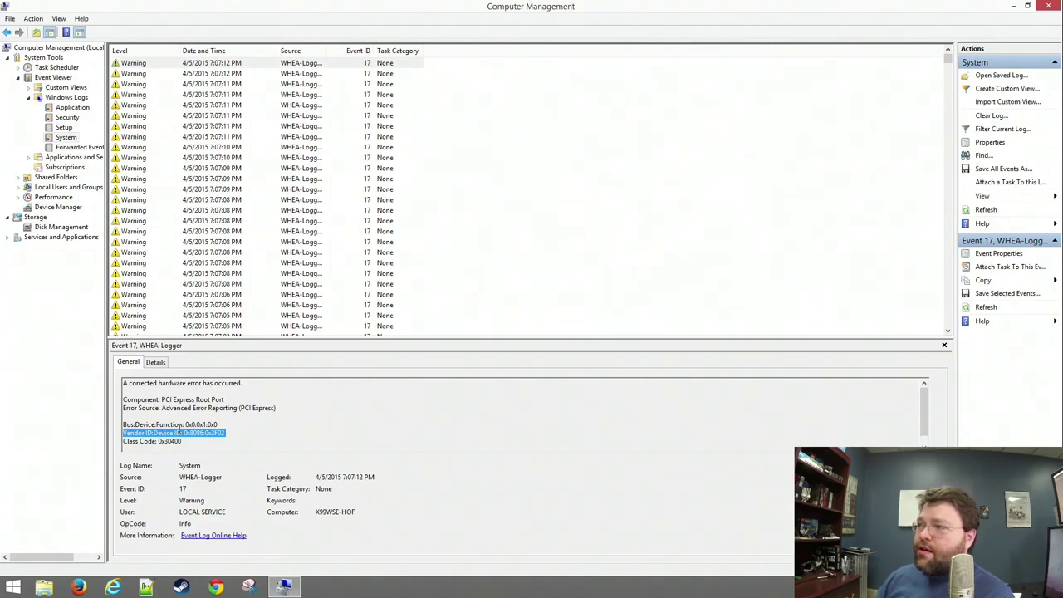
- Refresh the System log and review the 7:10:32, 7:10:29 and 7:10:27 PM warnings
left_click(161, 158)
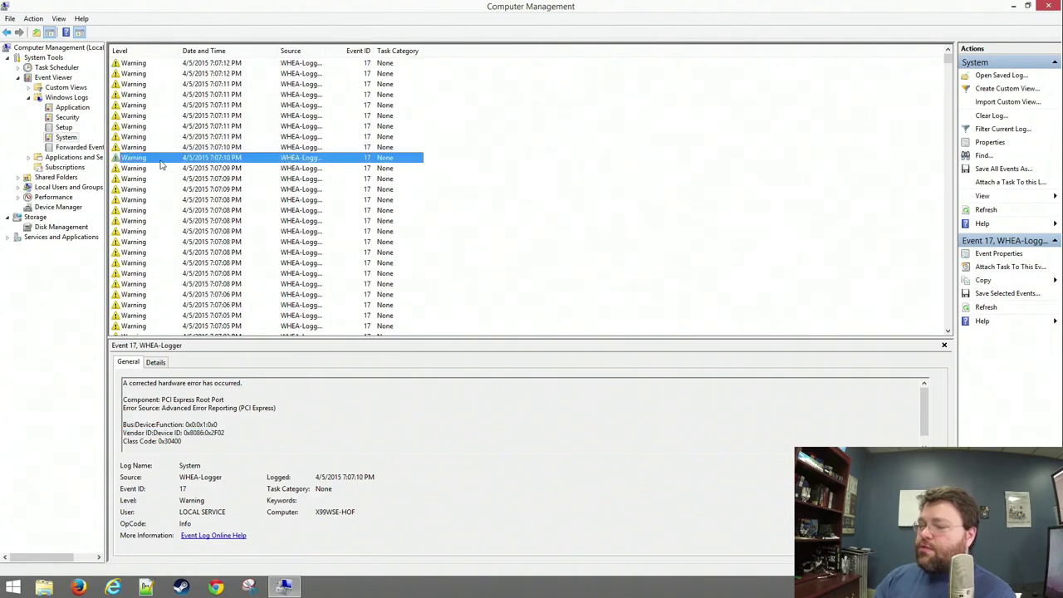
key("Home")
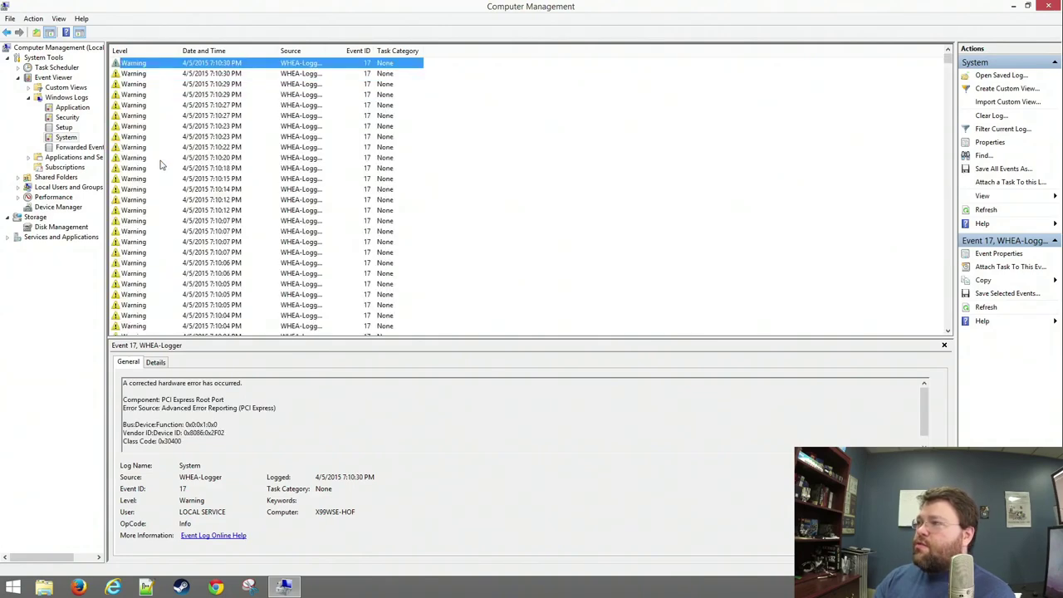
key("F5")
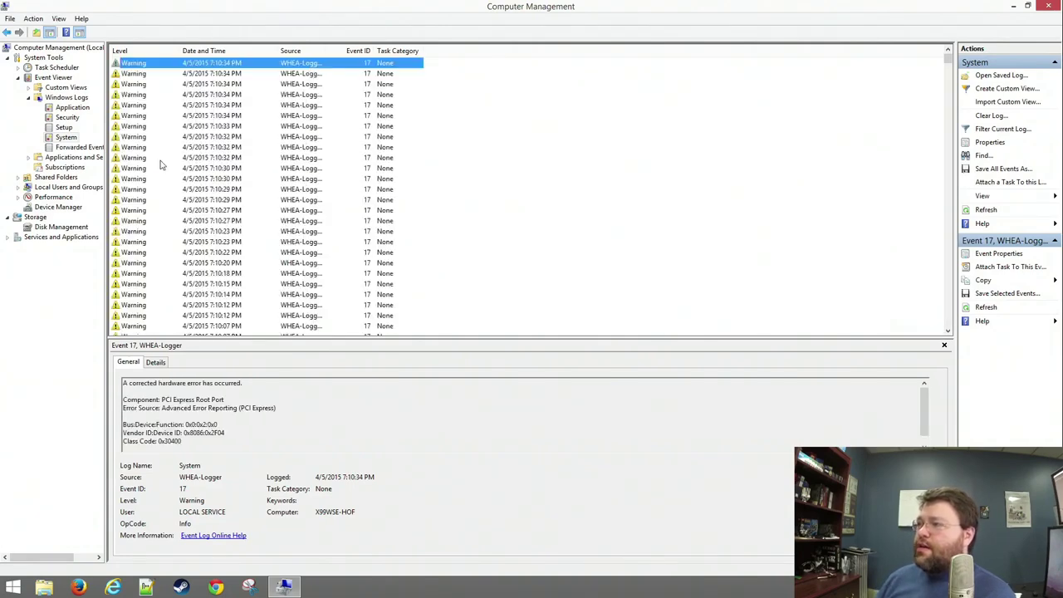
left_click(193, 146)
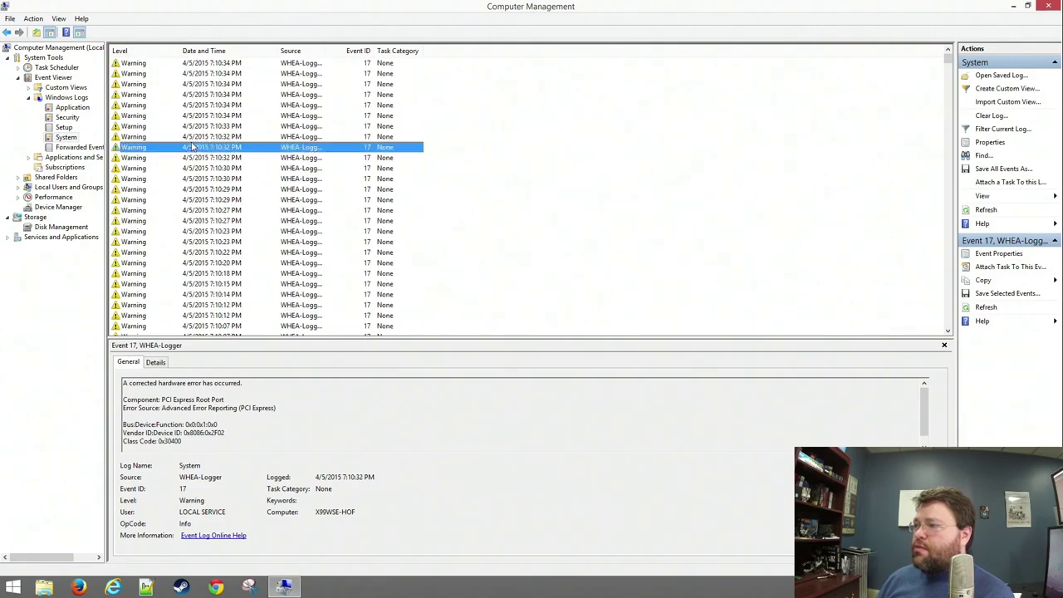
left_click(194, 203)
left_click(203, 212)
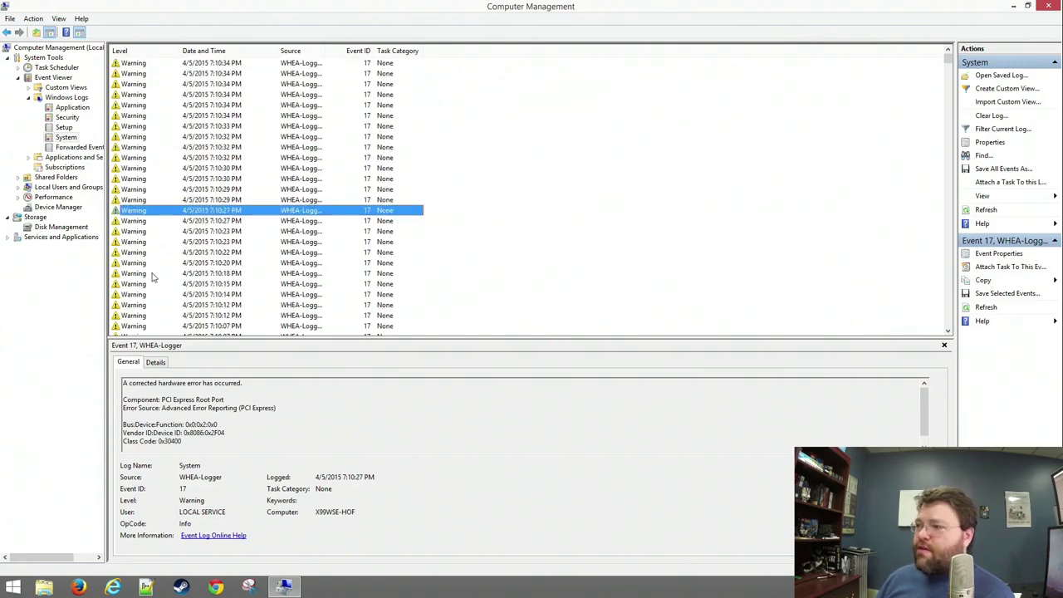
left_click(15, 586)
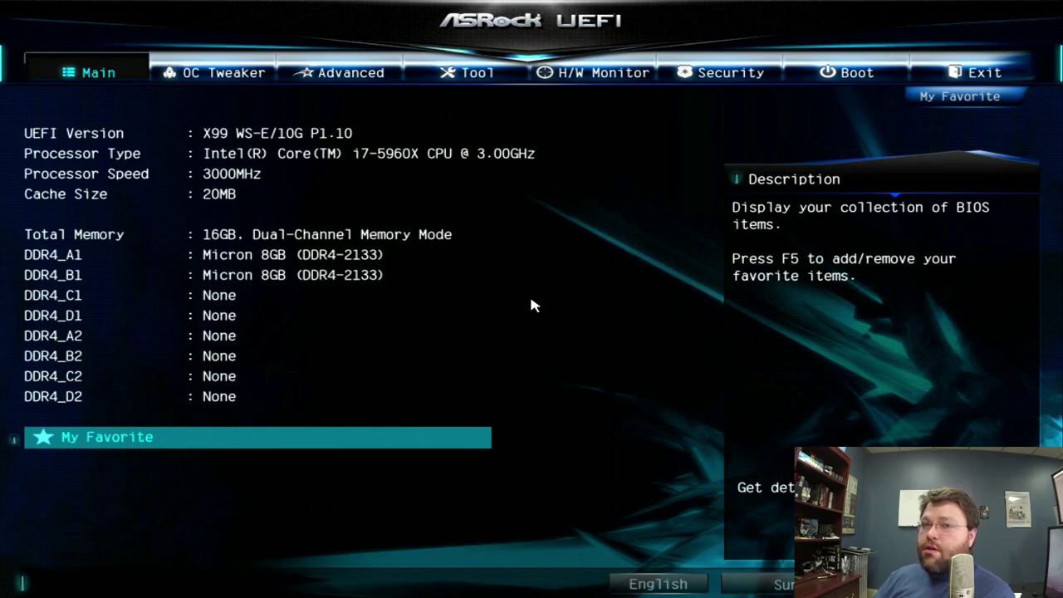
- Go to Advanced Chipset Configuration and find Onboard LAN1 past the PCIe link speed settings
key("Right")
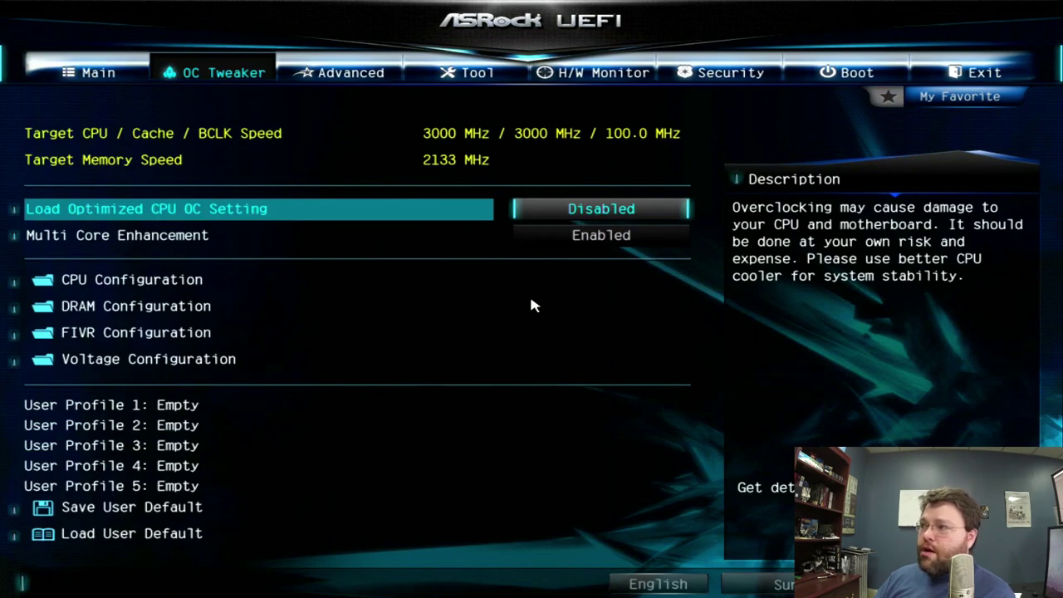
key("Right")
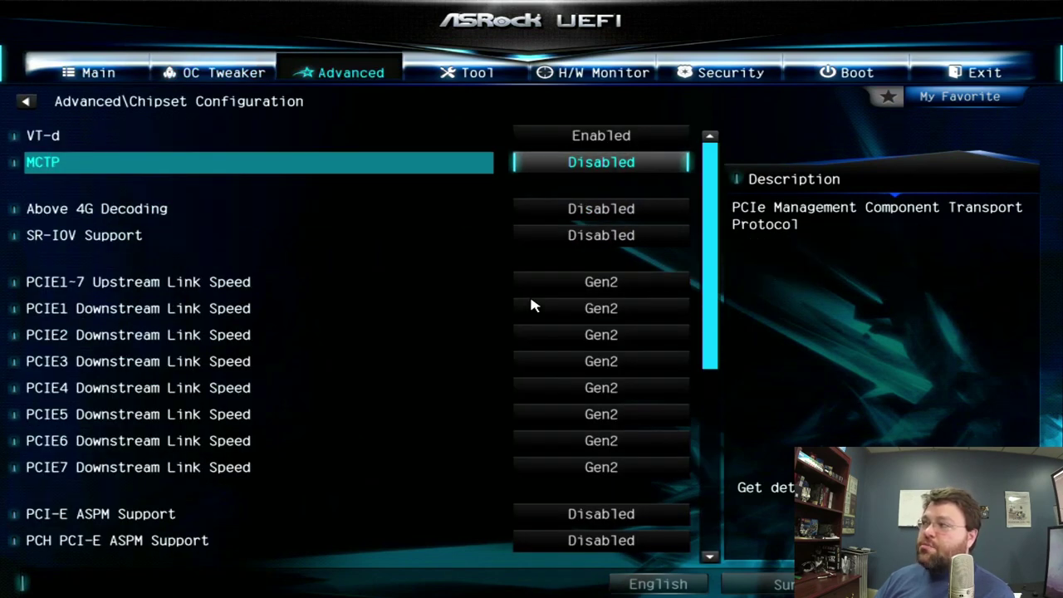
key("Down")
key("Down")
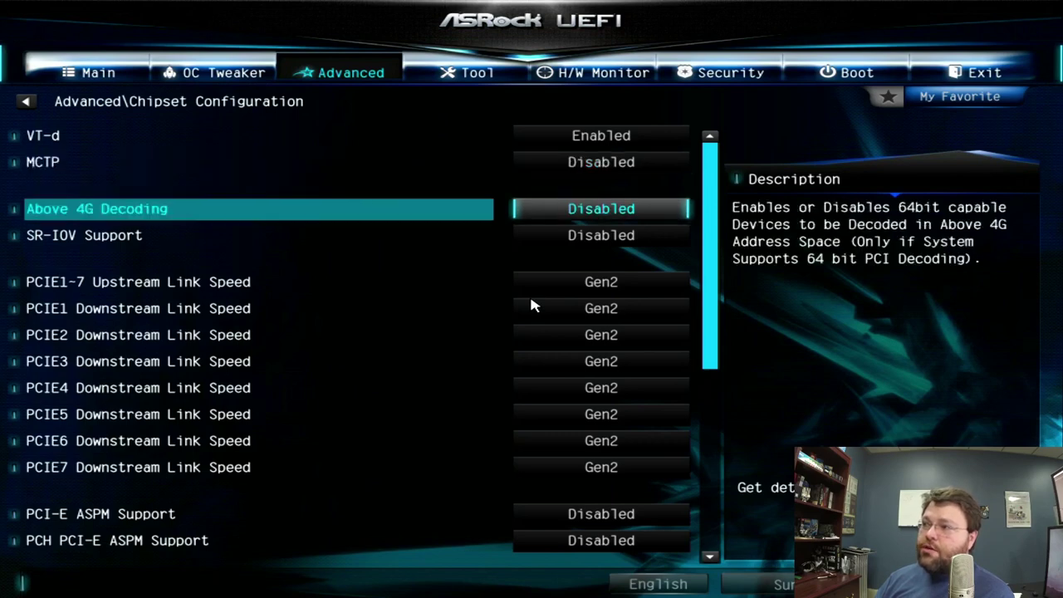
key("Down")
key("Down")
key("Down")
key("Up")
key("Up")
key("Up")
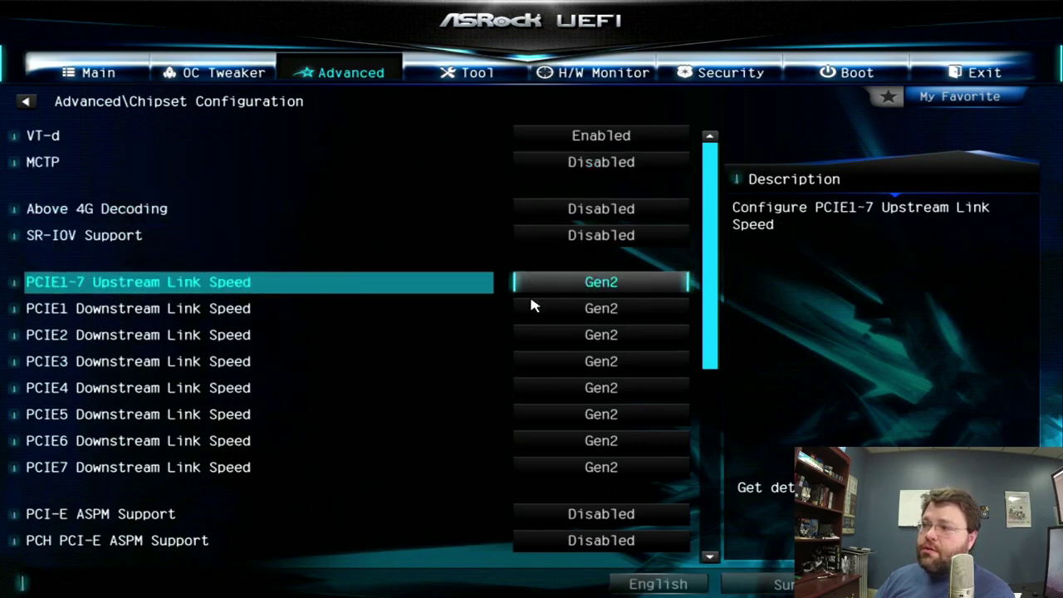
key("Down")
key("Down")
key("Down")
key("Down")
key("Down")
key("Down")
key("Down")
key("Down")
key("Down")
key("Down")
key("Down")
key("Down")
key("Return")
key("Escape")
key("Up")
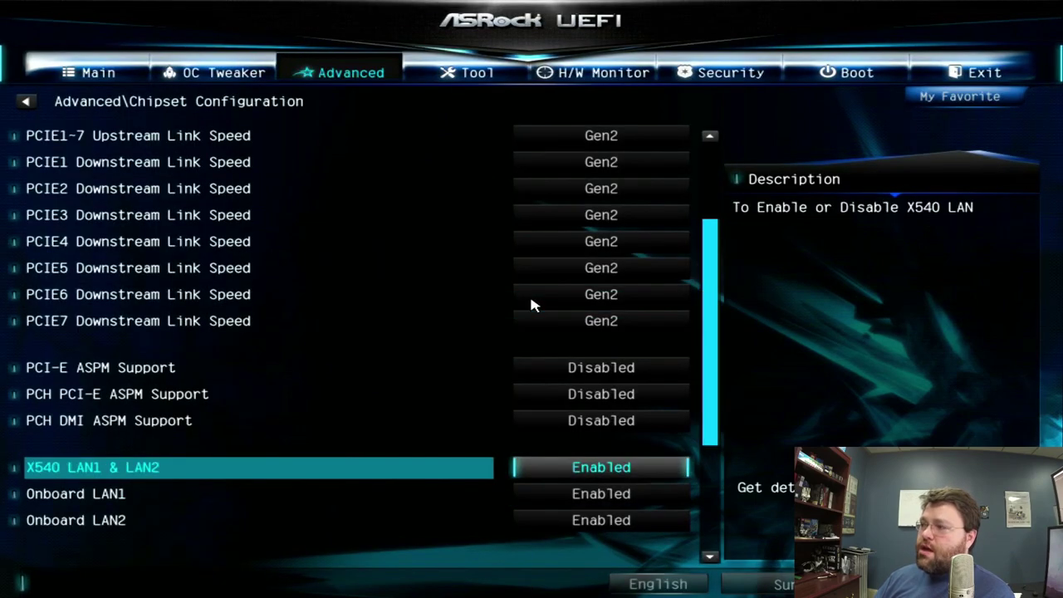
- Set Onboard LAN1 and Onboard LAN2 to Disabled and request Save Changes and Exit
key("Down")
key("Return")
key("Up")
key("Return")
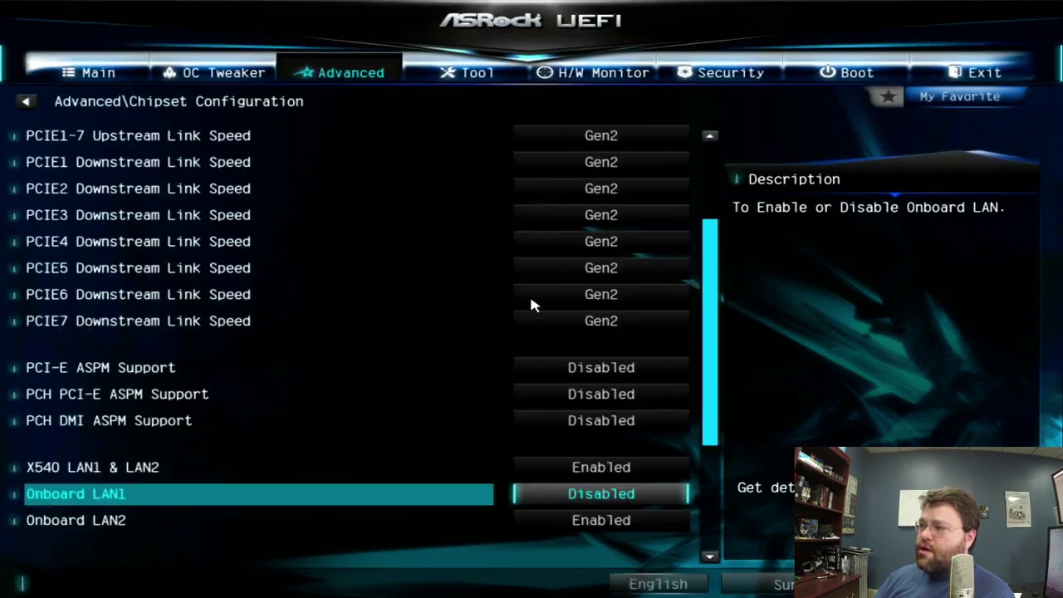
key("Down")
key("Return")
key("Up")
key("Return")
key("Left")
key("Left")
key("Left")
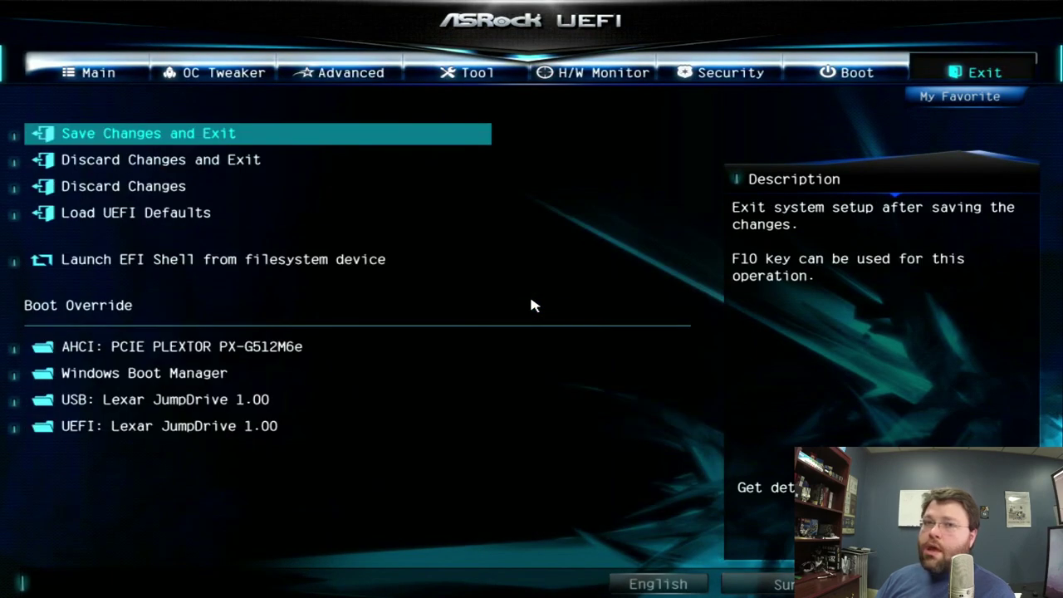
key("Return")
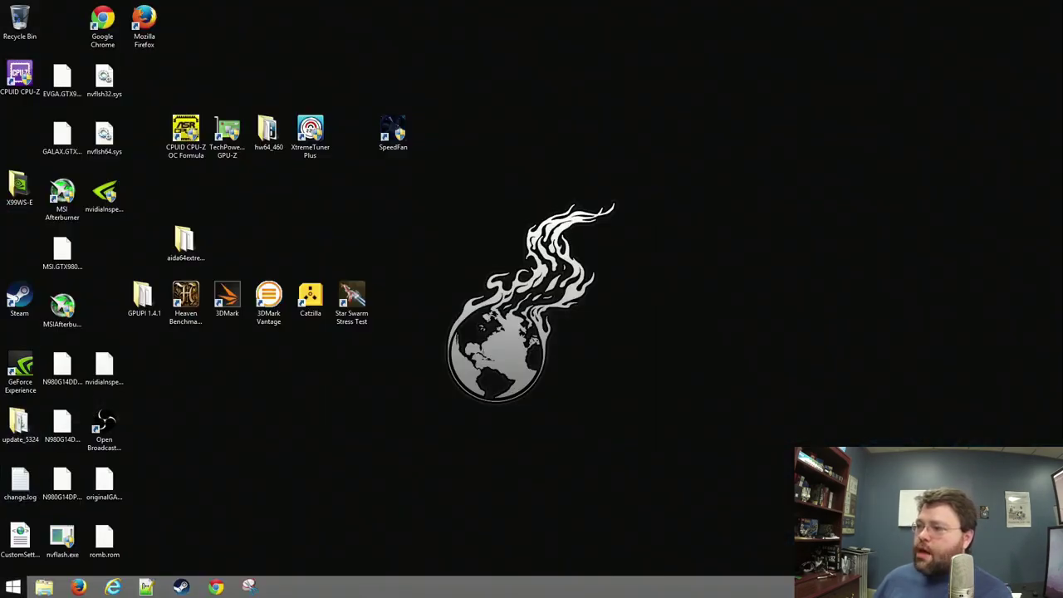
- Open Computer Management's System log and inspect a WHEA-Logger warning's Vendor ID
key("super+x")
left_click(33, 412)
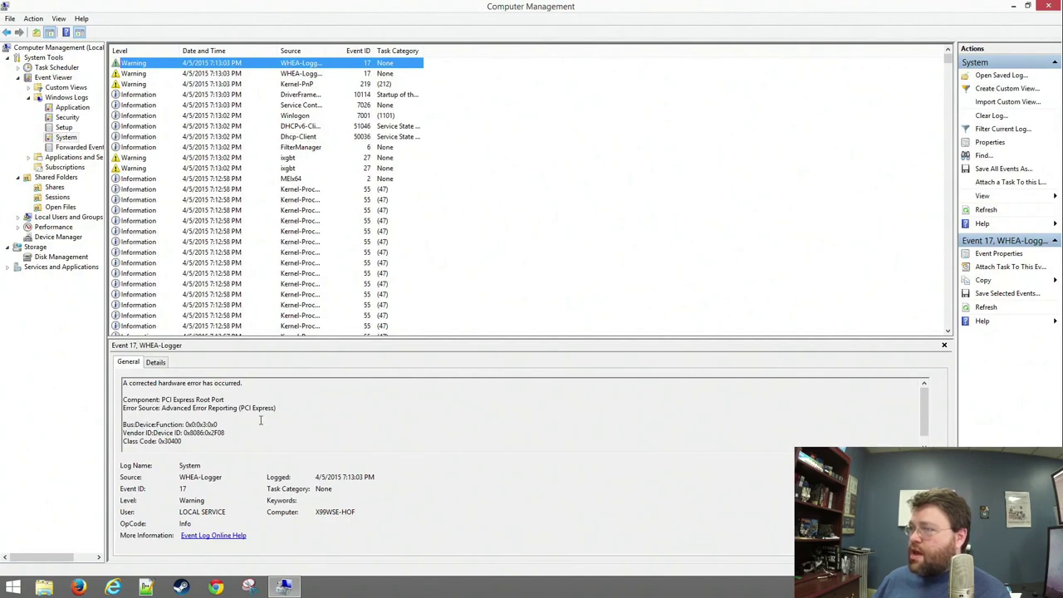
mouse_move(204, 432)
left_mouse_down()
mouse_move(185, 433)
mouse_move(225, 433)
mouse_move(204, 433)
left_mouse_up()
left_click(208, 74)
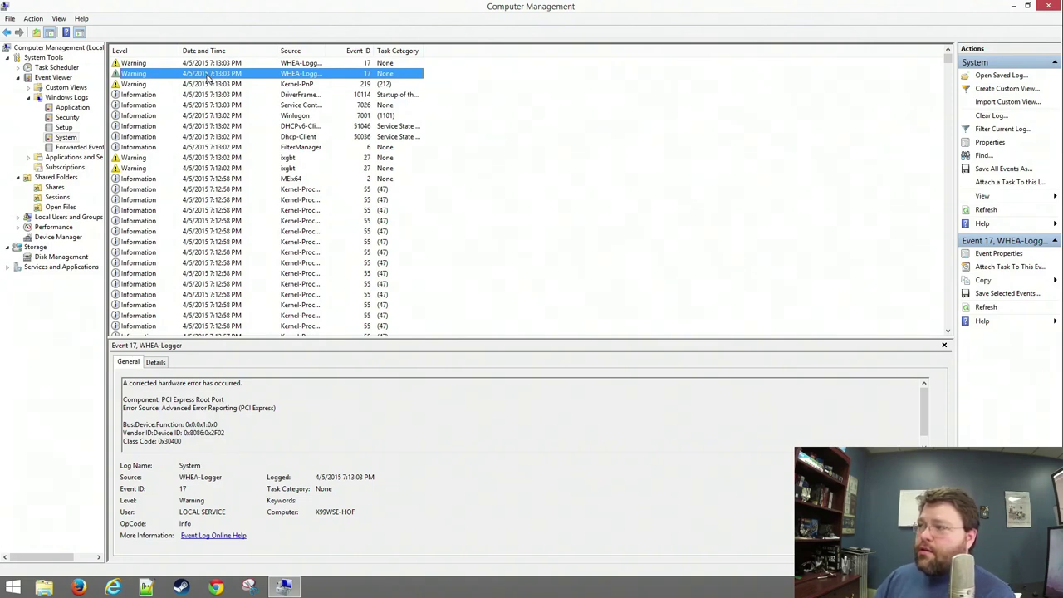
- Compare the two WHEA-Logger warnings and refresh to load the new 7:13:03 PM events
key("Up")
key("Down")
key("Up")
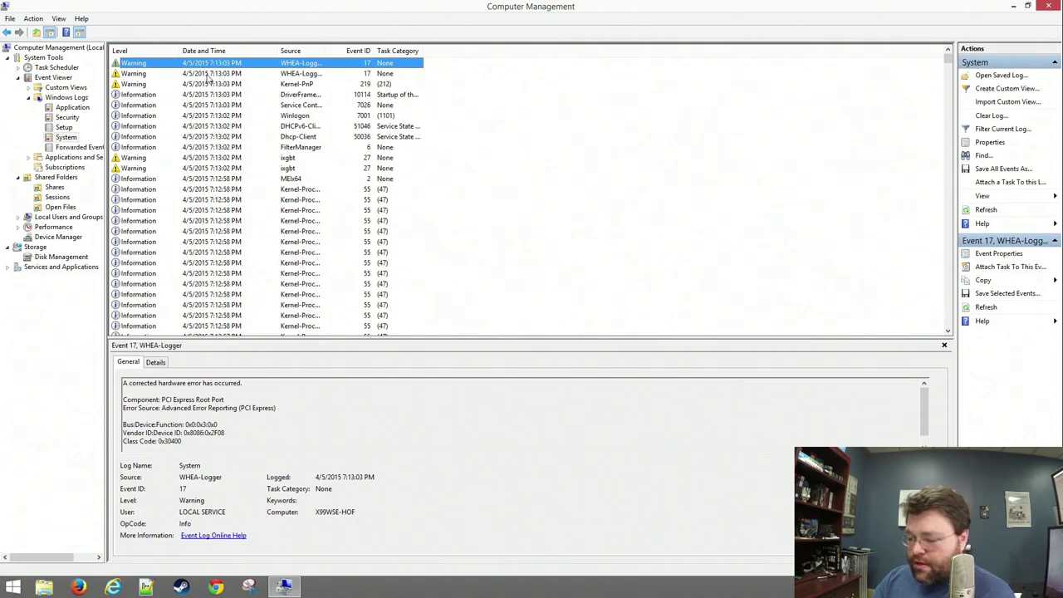
key("F5")
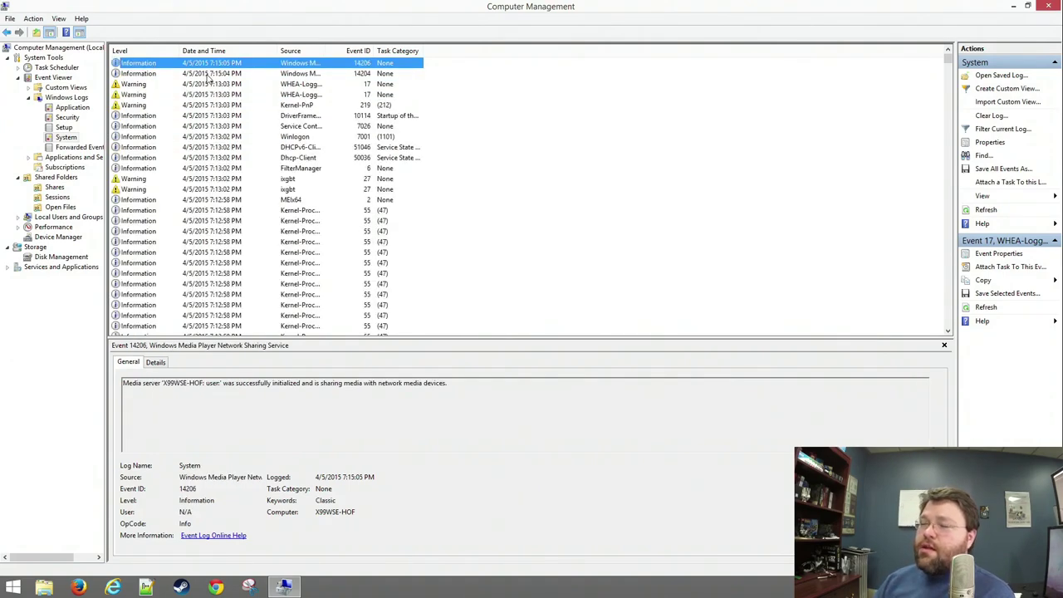
key("Down")
key("Down")
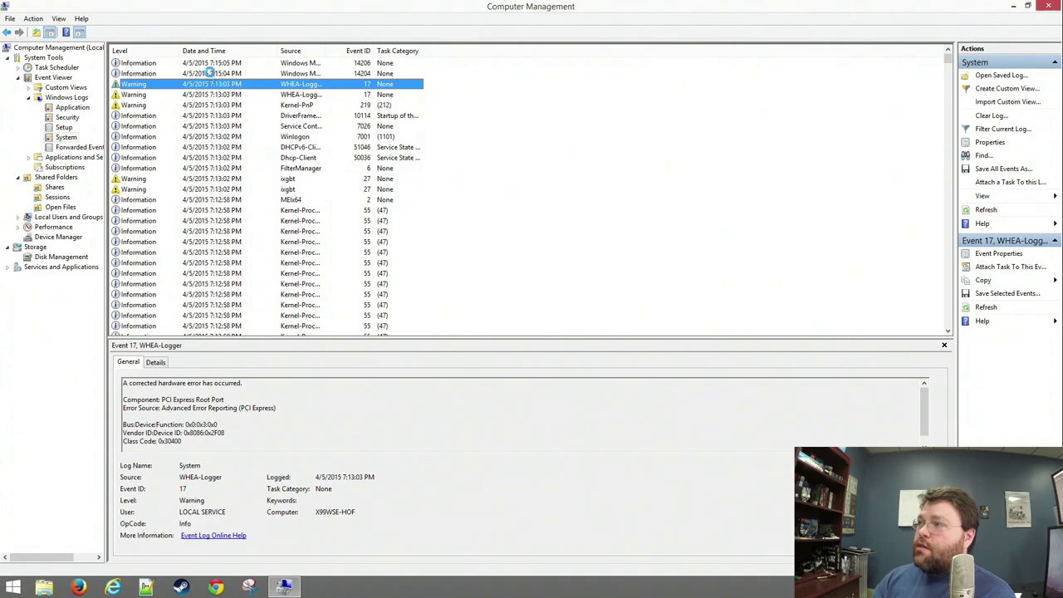
key("Up")
key("Up")
key("F5")
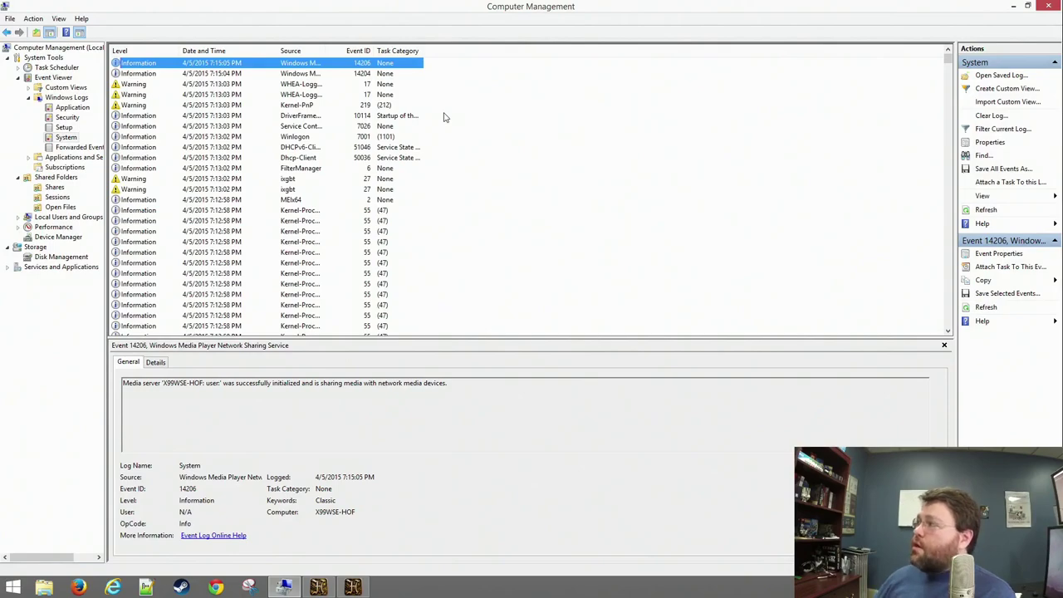
- Minimize Computer Management, dismiss the Heaven launcher, let the benchmark run, then close its settings
left_click(1014, 5)
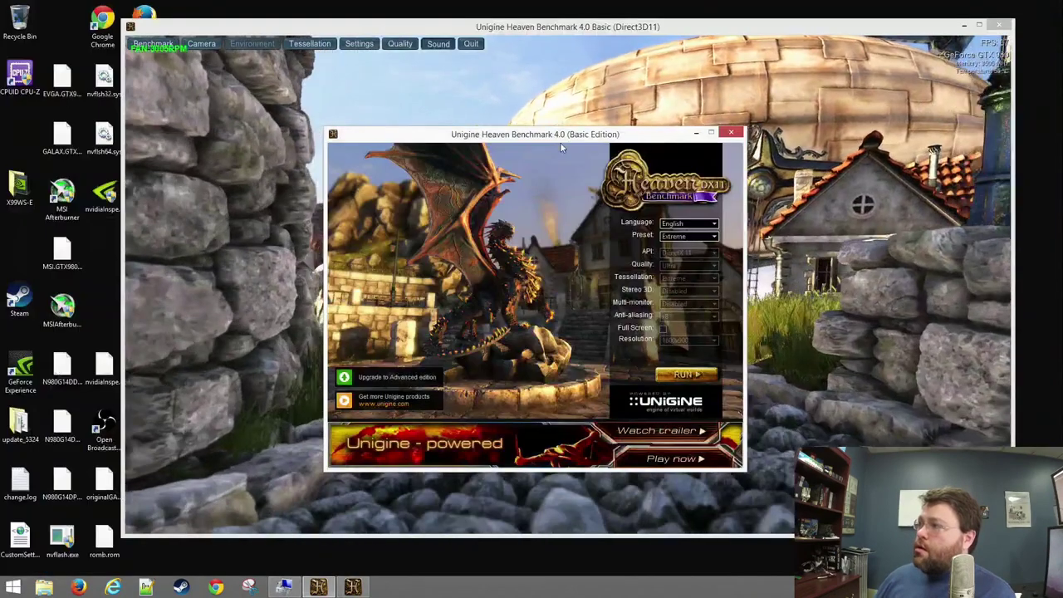
left_click(291, 208)
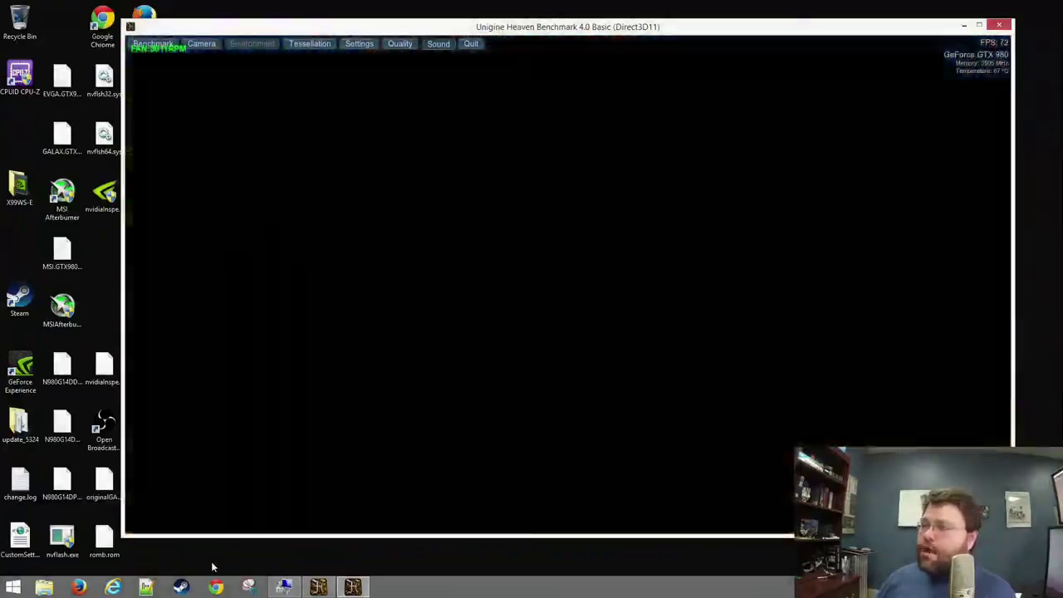
key("Escape")
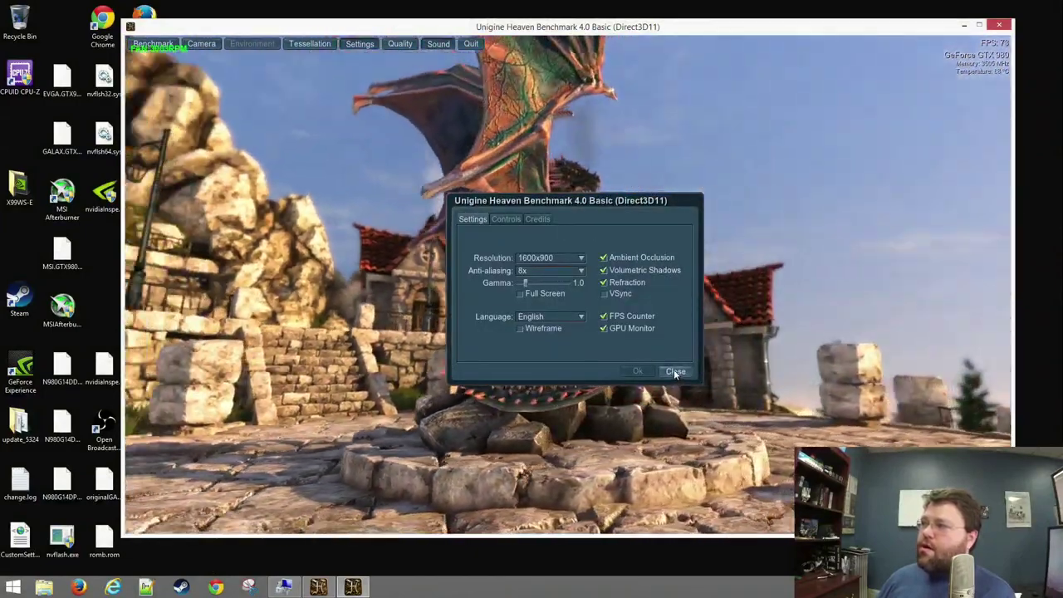
left_click(674, 371)
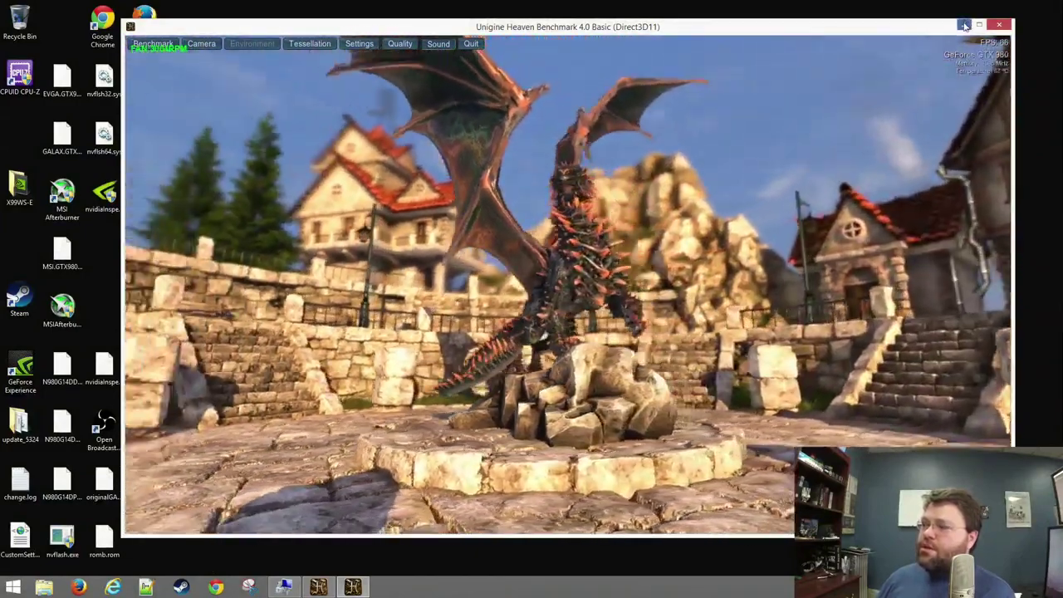
- Close the benchmark window and refresh Computer Management's System log
left_click(999, 26)
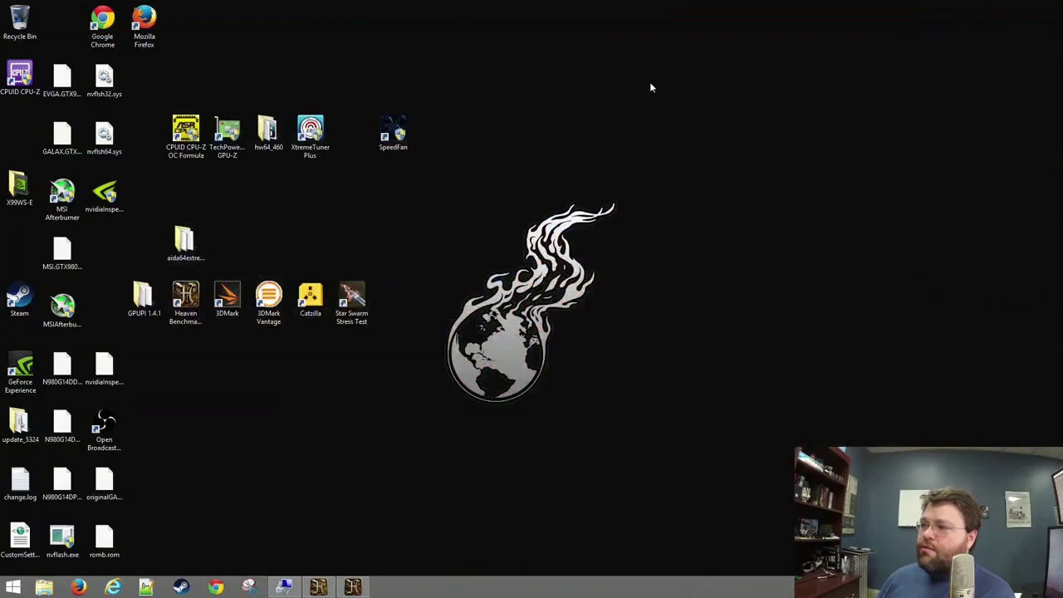
left_click(283, 587)
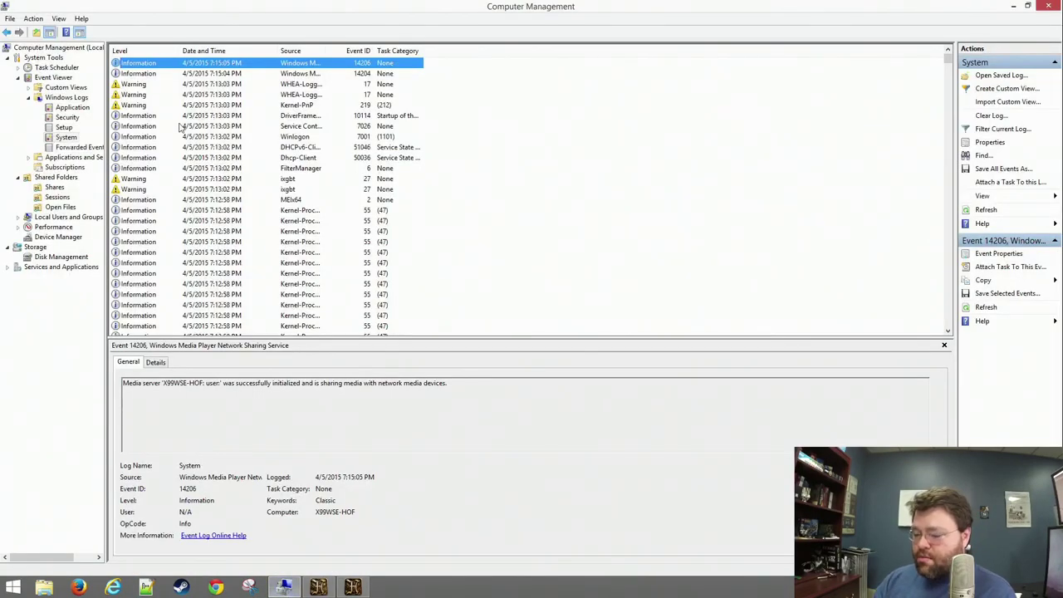
key("F5")
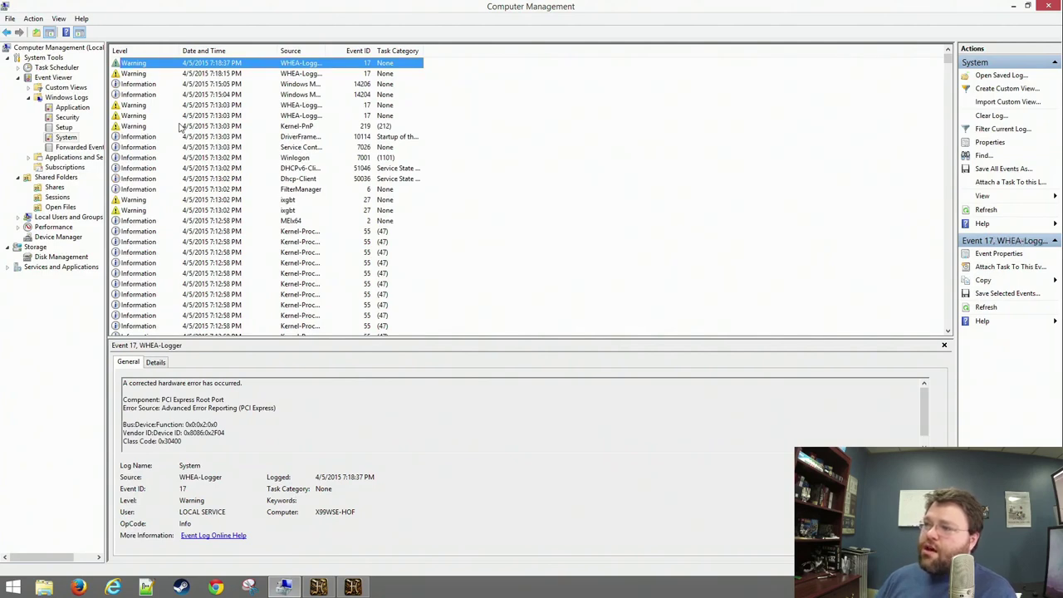
- Compare the two new WHEA-Logger warnings and highlight the corrected hardware error description
key("Down")
key("Up")
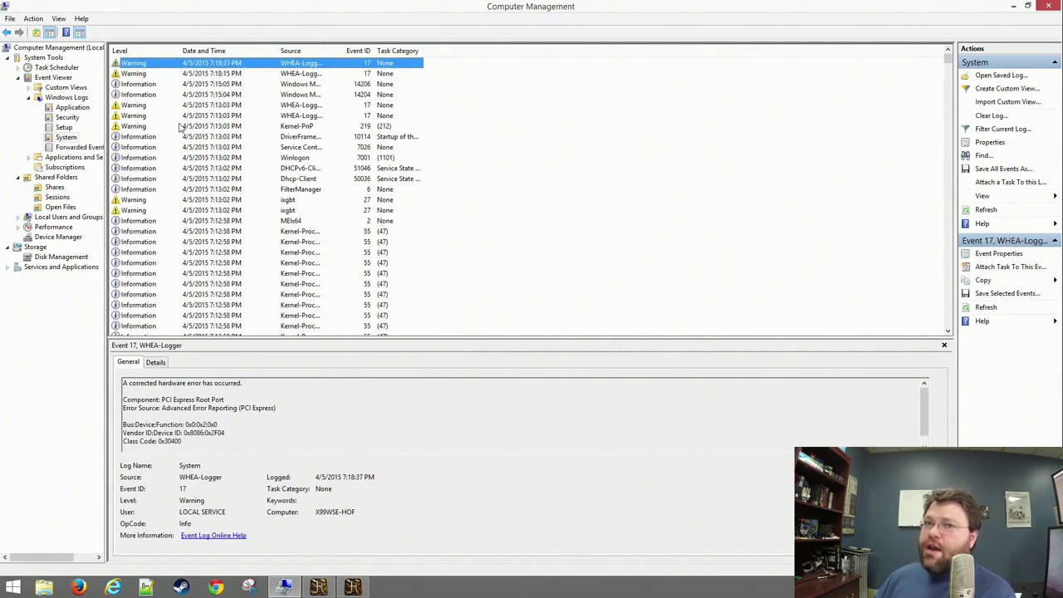
key("Down")
key("Up")
key("Down")
key("Up")
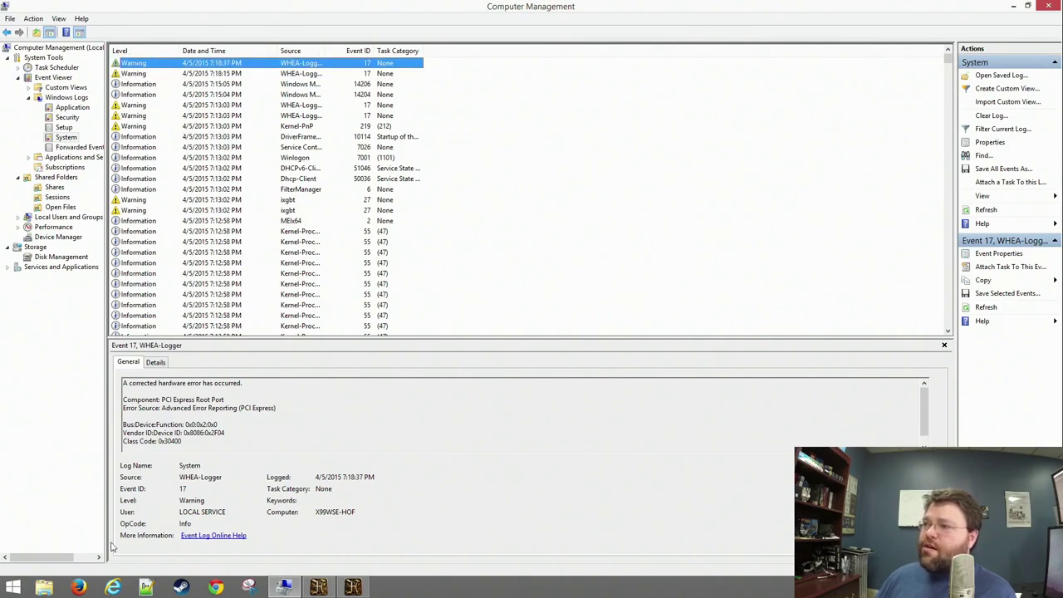
triple_click(157, 385)
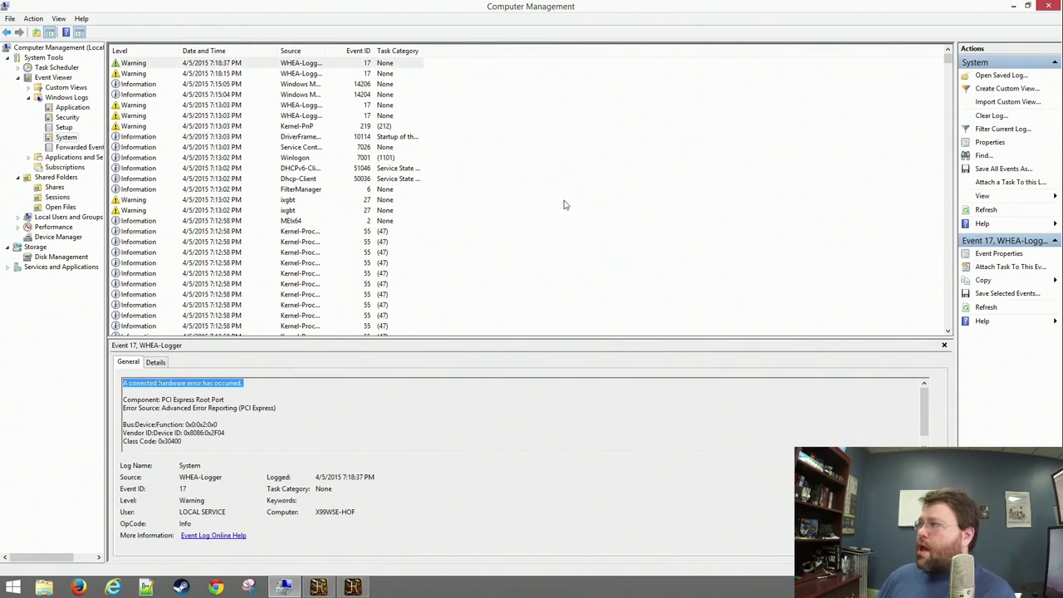
left_click(1015, 6)
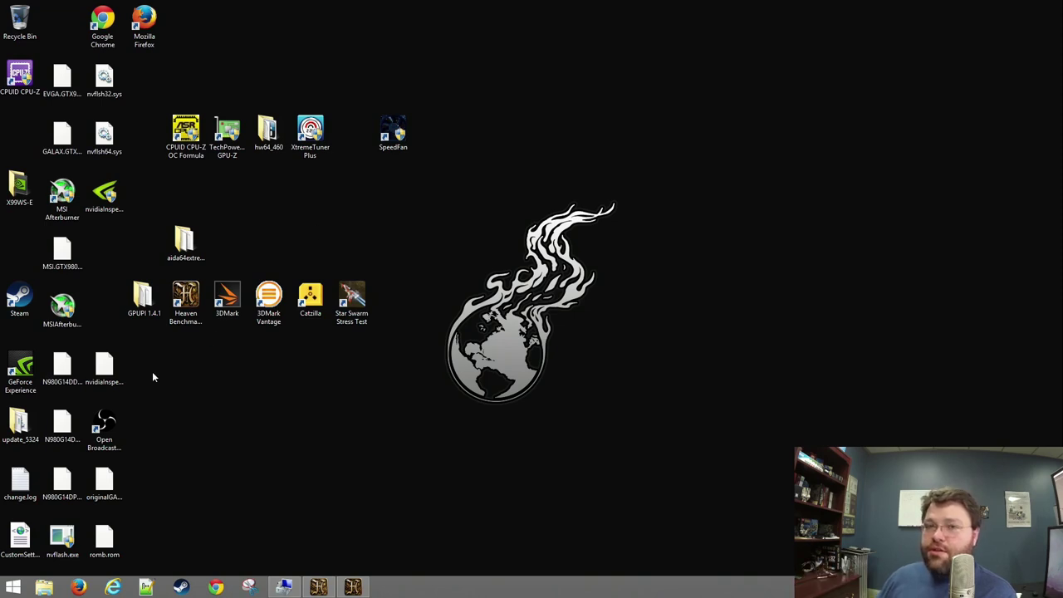
- Open Chrome's blank new tab, then bring up the Win+X system tools list
left_click(218, 588)
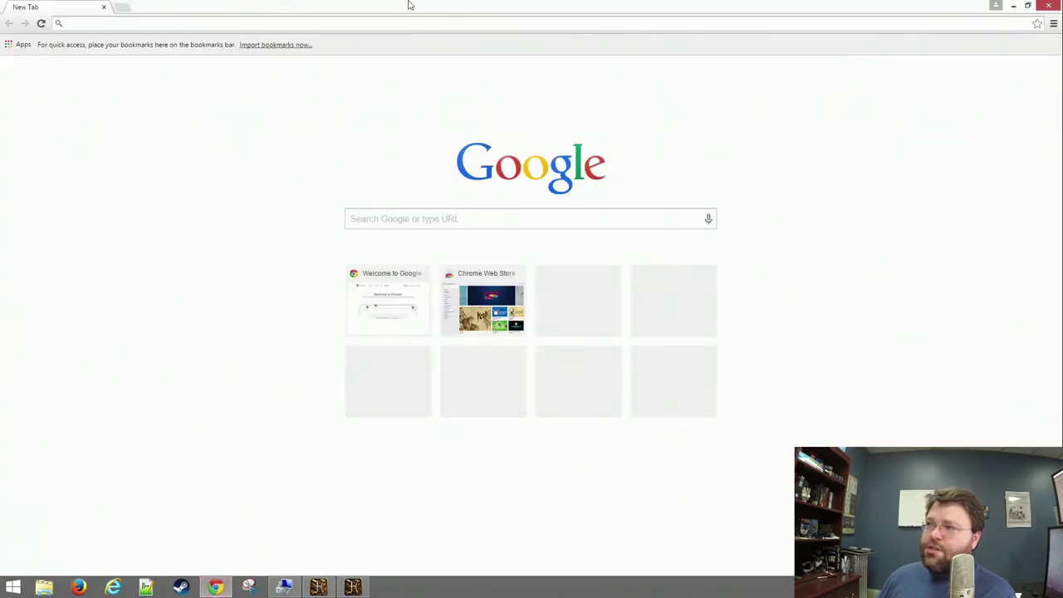
left_click(338, 23)
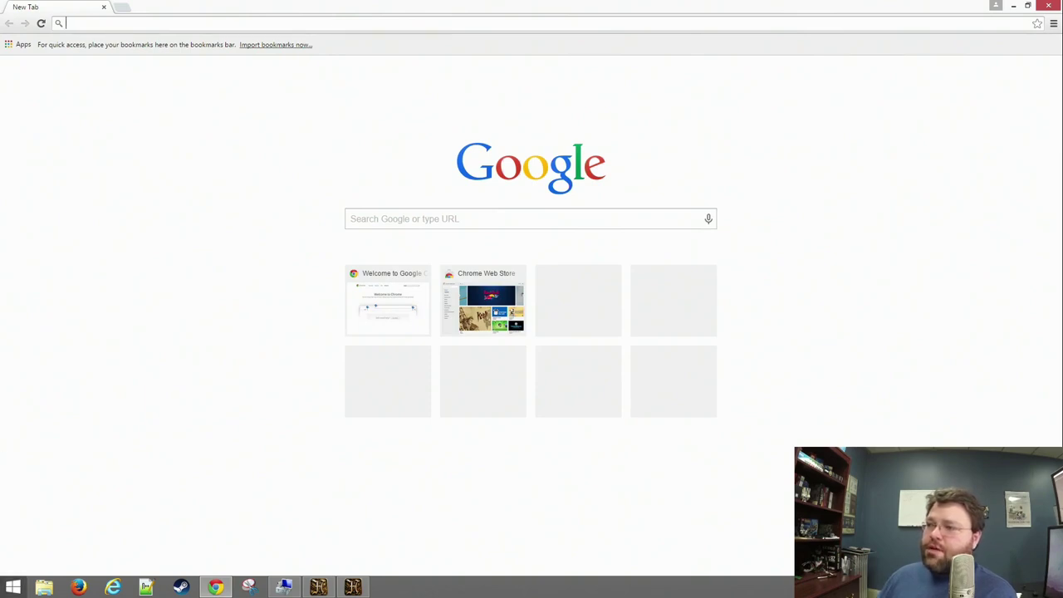
left_click(12, 587)
right_click(13, 588)
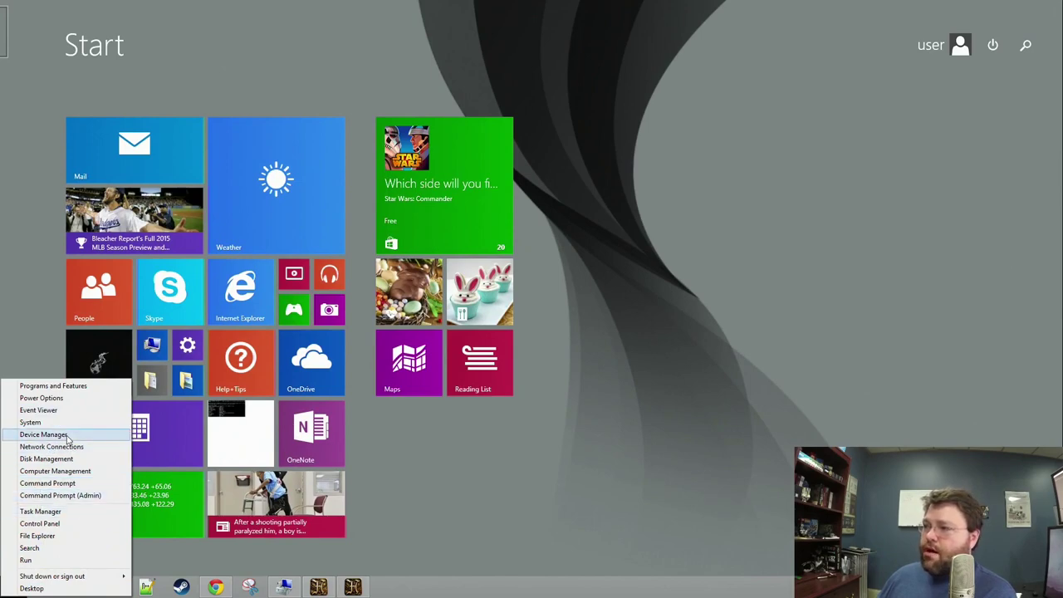
- Confirm Startup and Recovery uses Automatic memory dump to %SystemRoot%\MEMORY.DMP, closing it unchanged
left_click(30, 422)
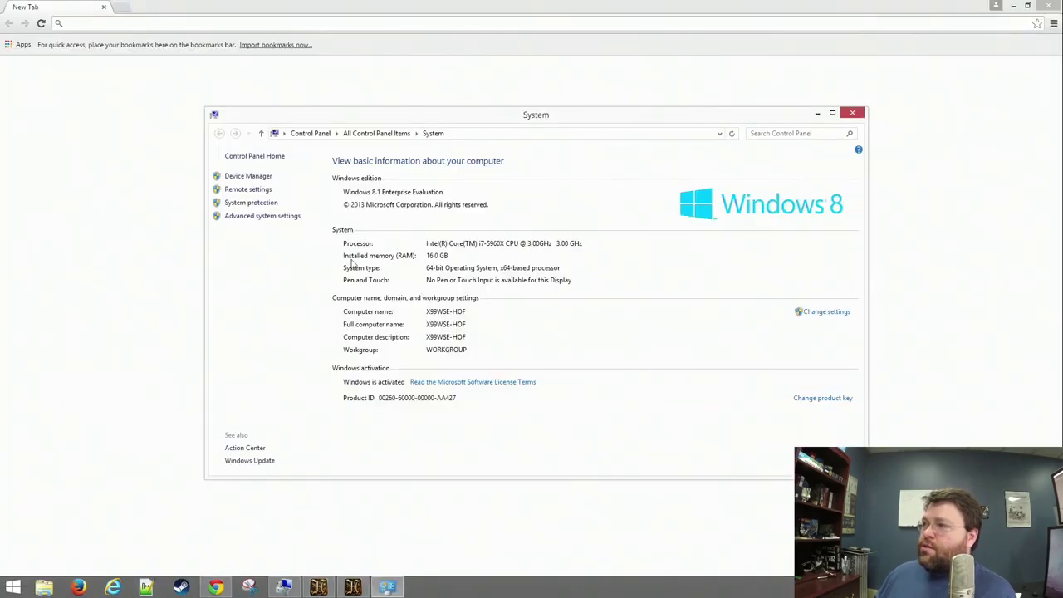
left_click(239, 221)
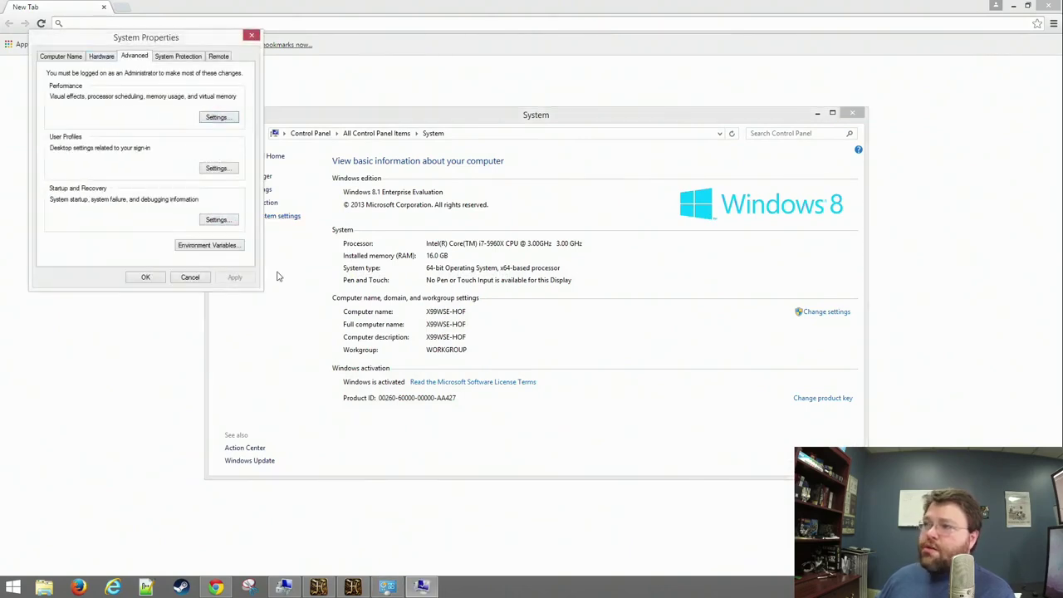
left_click(218, 220)
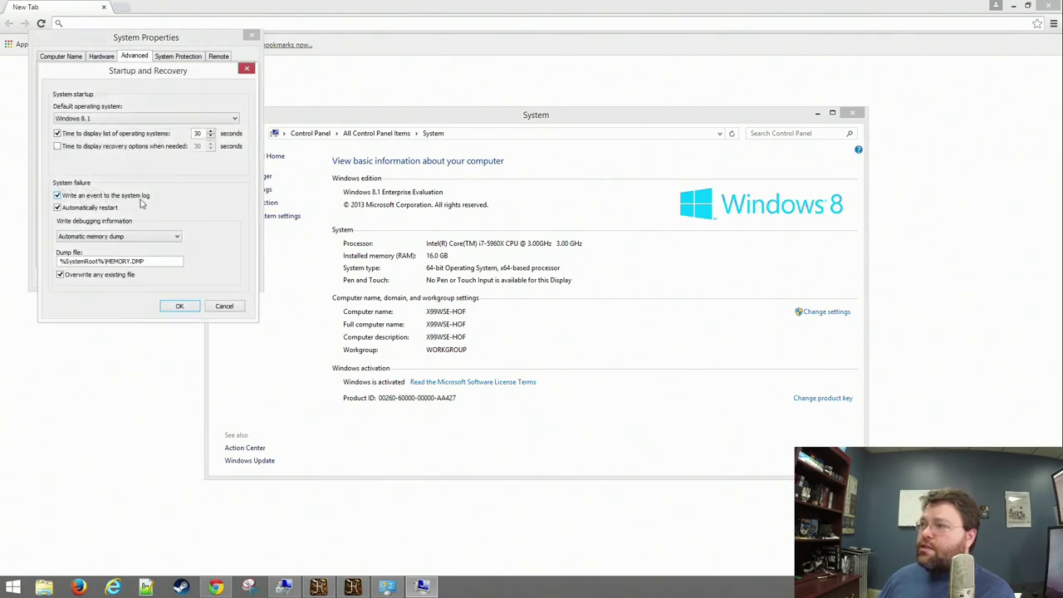
left_click(92, 239)
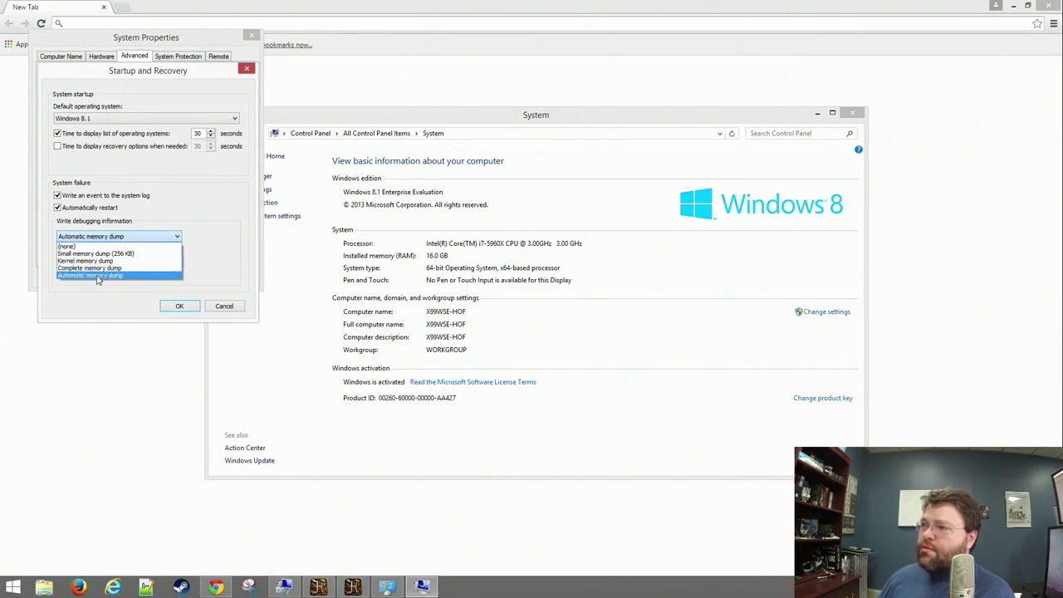
left_click(94, 276)
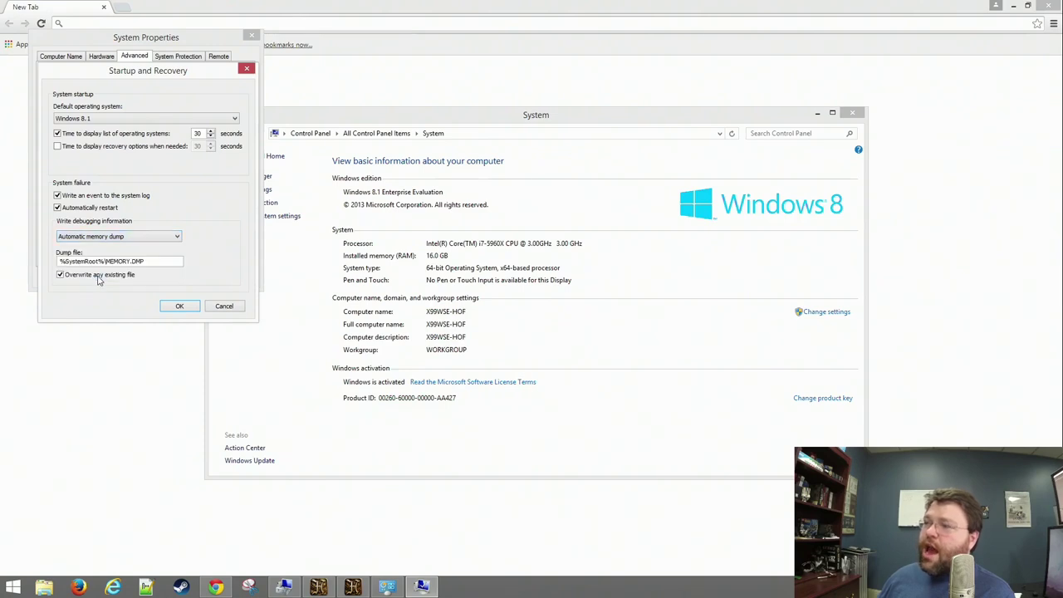
left_click(225, 306)
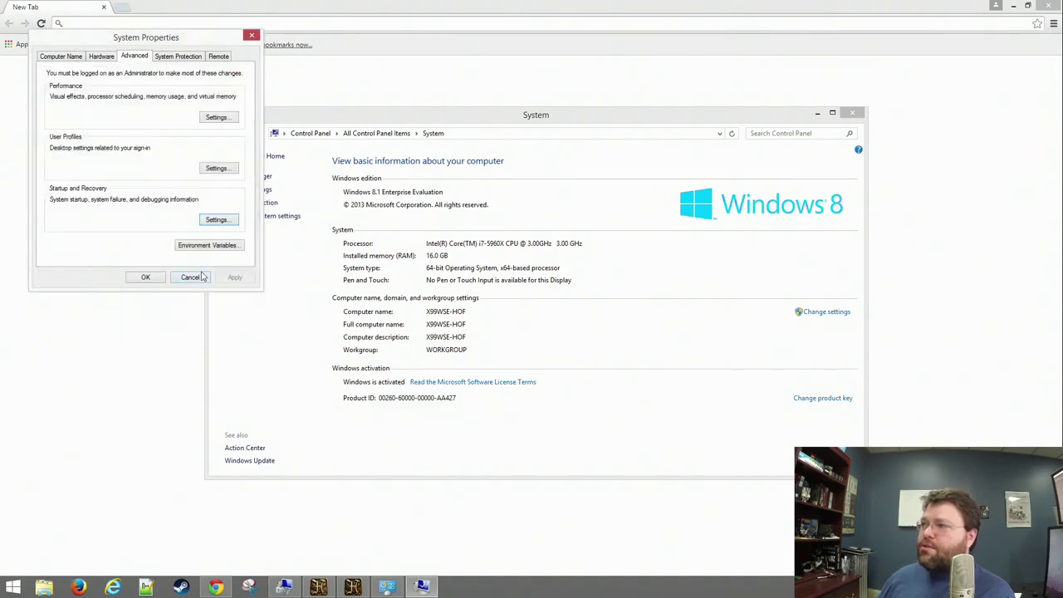
left_click(202, 278)
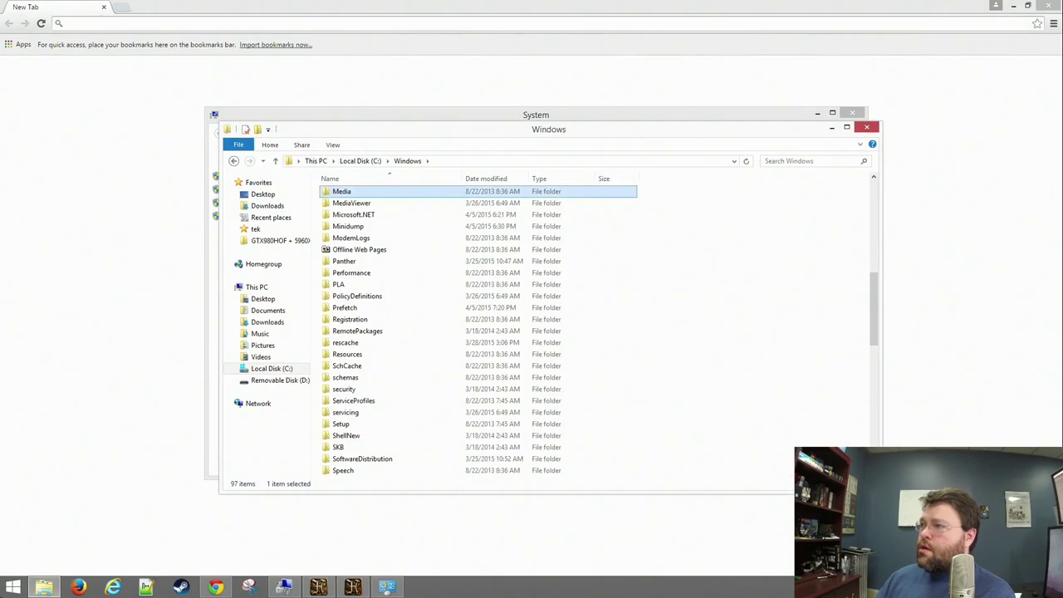
type("min")
key("Return")
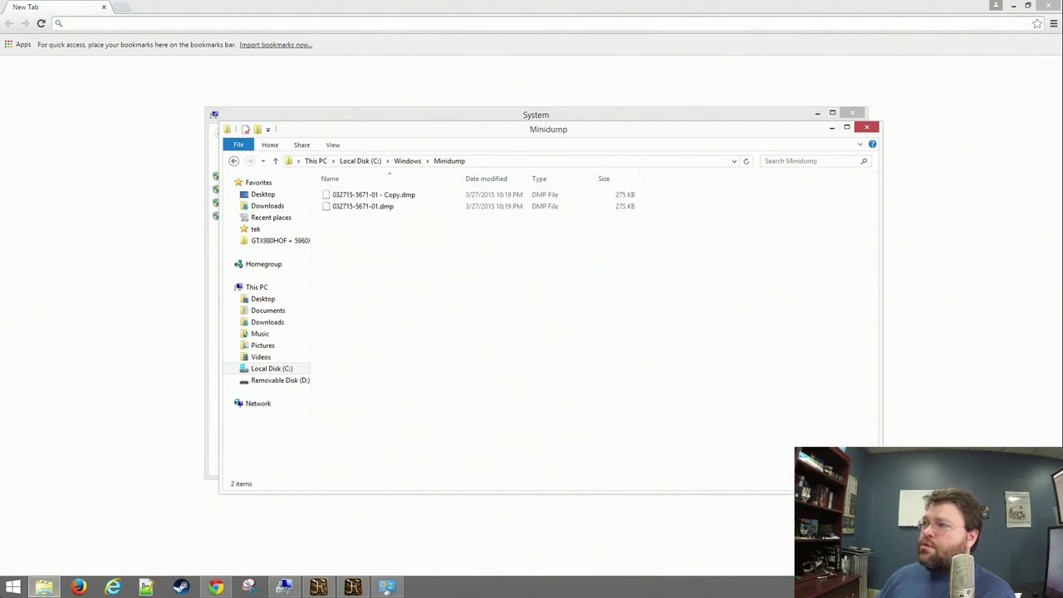
left_click(386, 209)
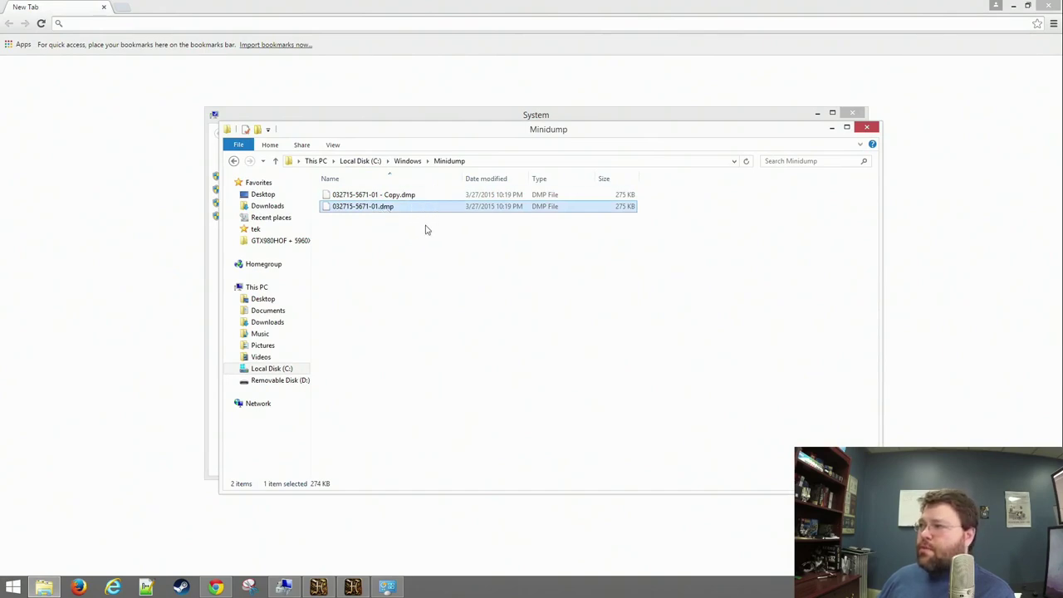
left_click(413, 230)
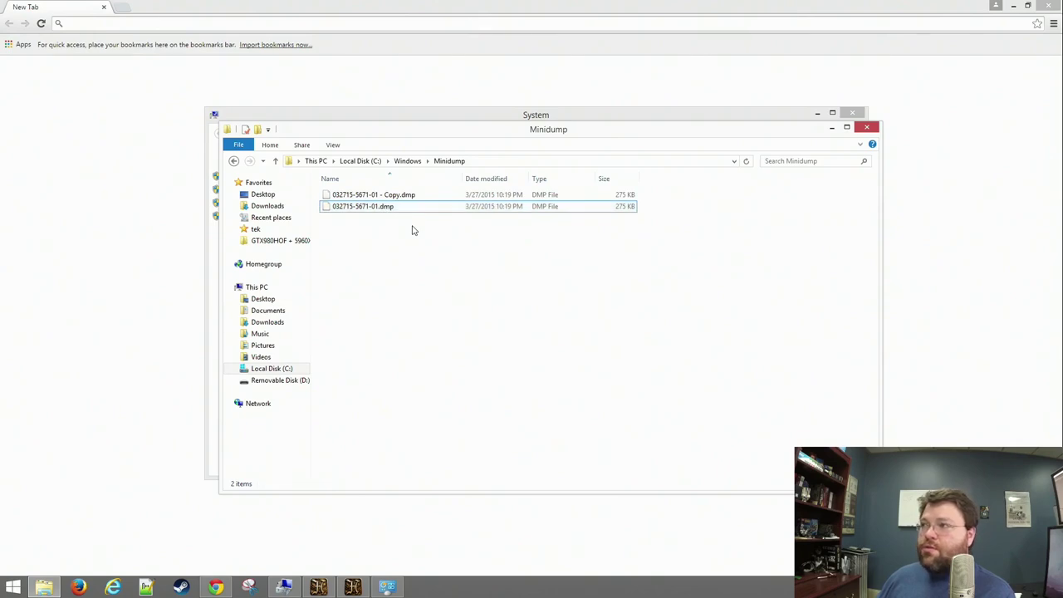
- Try a 'windbg' web search in Chrome, then minimize the browser
left_click(76, 22)
type("wind")
key("Return")
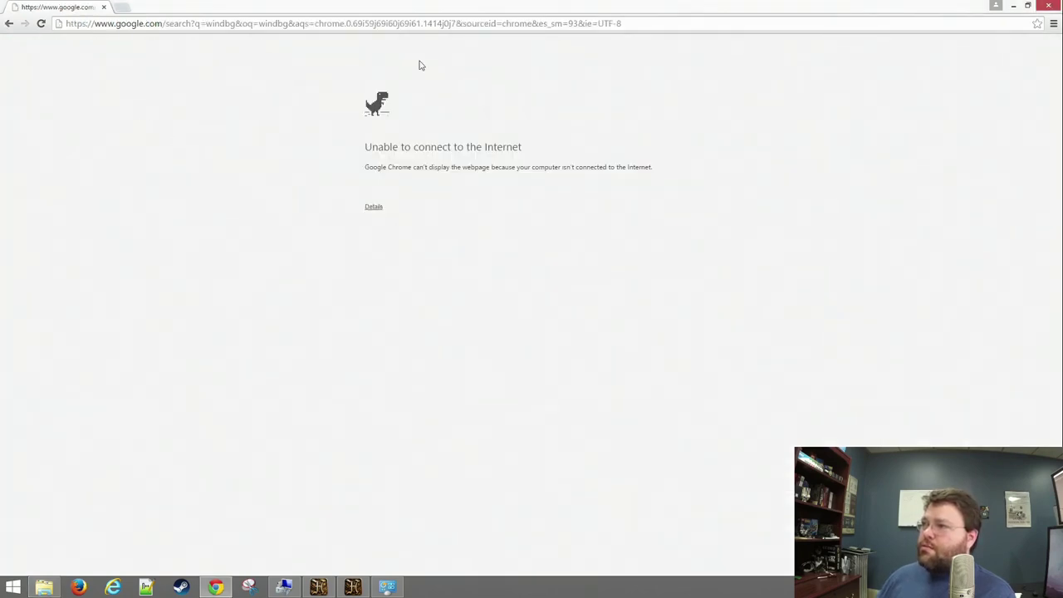
left_click(424, 27)
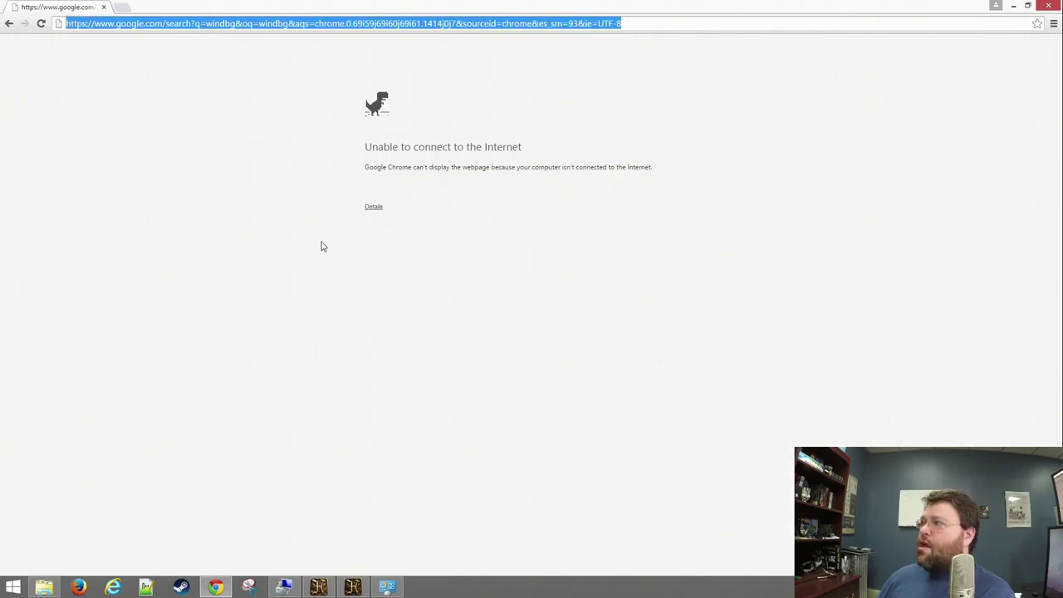
left_click(1013, 6)
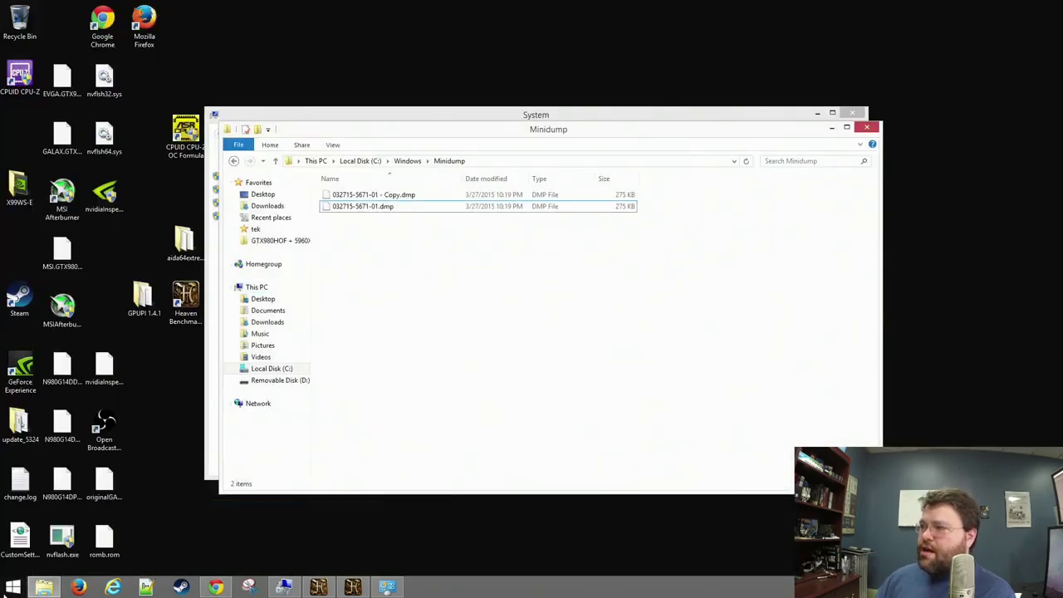
- Search 'windbg' from Start and run WinDbg (X64) as administrator
left_click(13, 588)
type("windbg (X64")
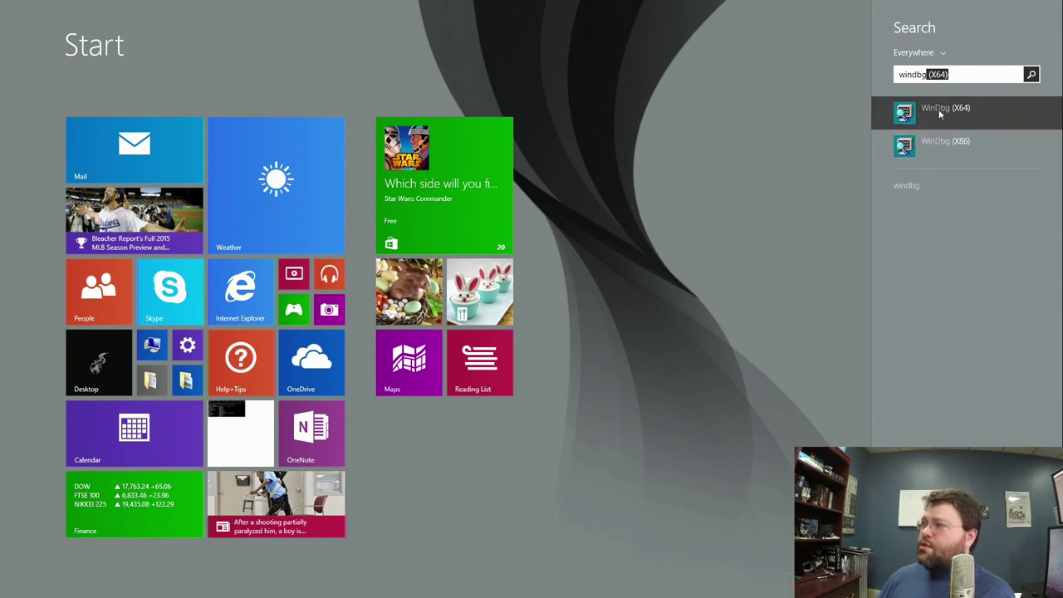
right_click(941, 113)
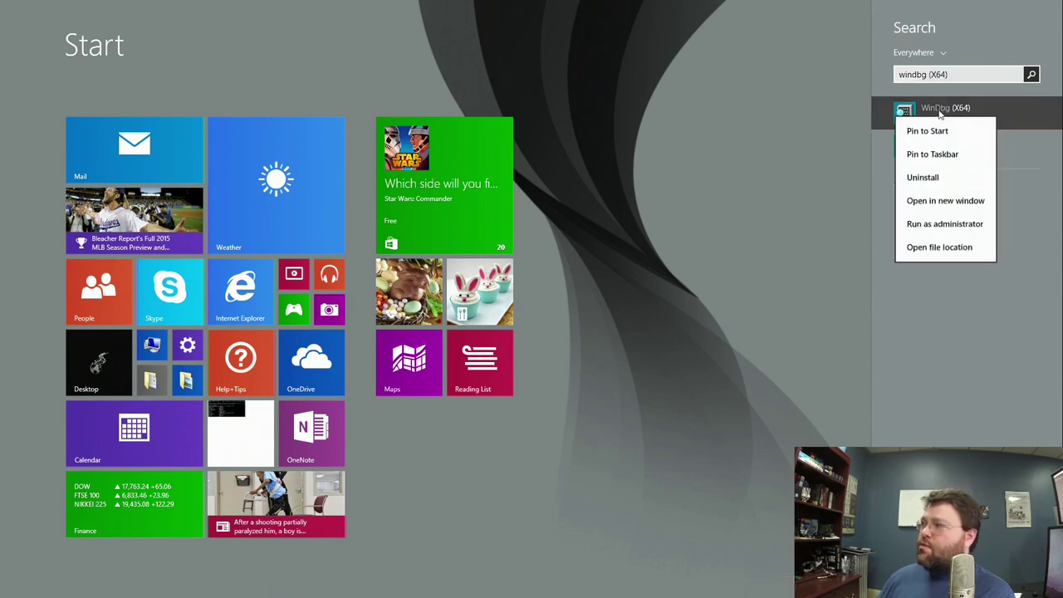
left_click(927, 222)
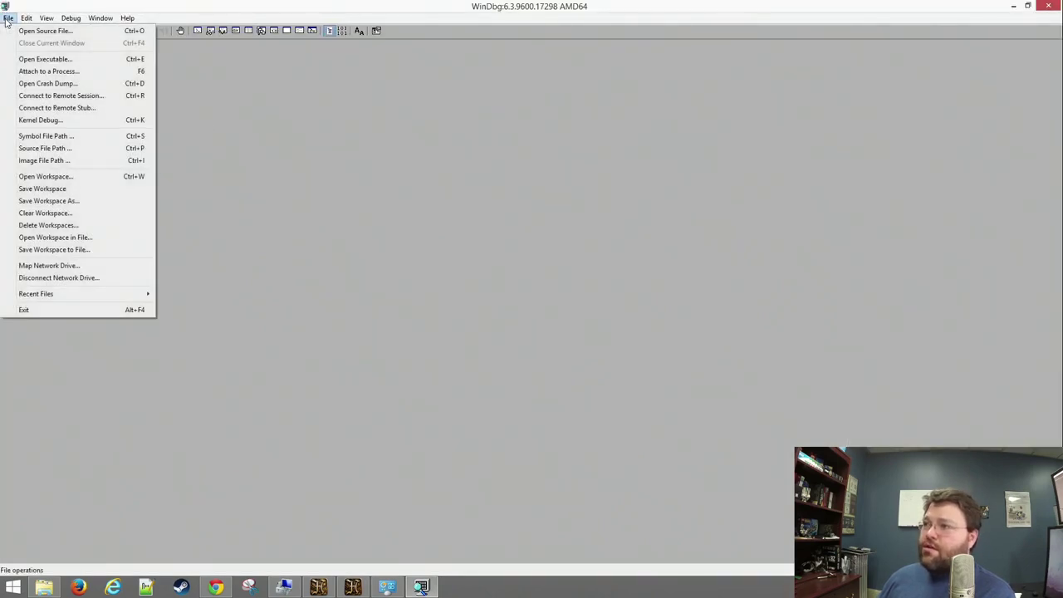
left_click(51, 84)
double_click(146, 114)
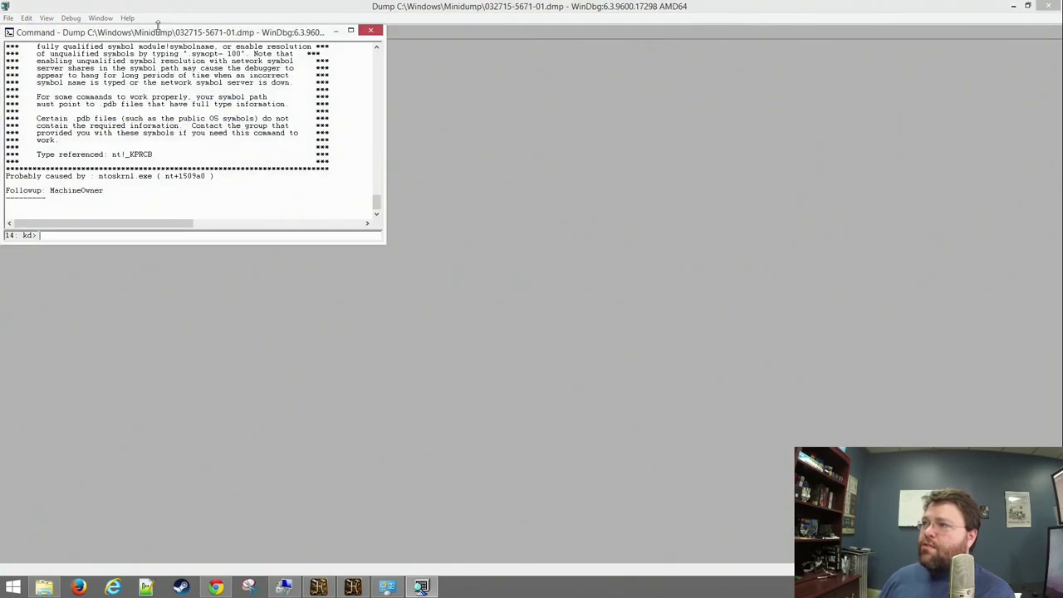
double_click(158, 31)
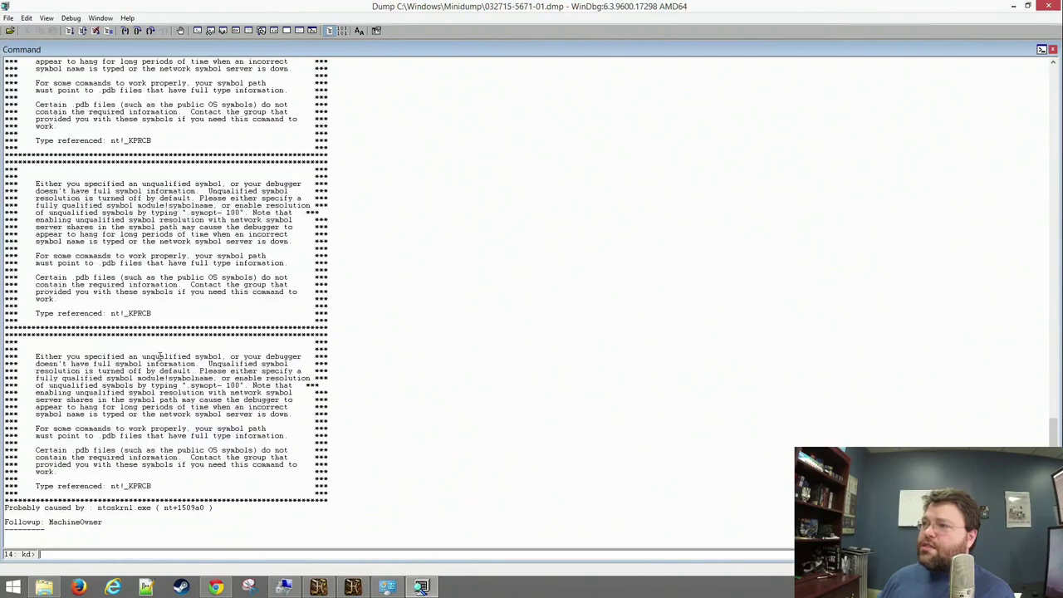
- Scroll the analysis output and highlight the 'Probably caused by ntoskrnl.exe' line
left_click_drag(164, 227, 169, 299)
right_click(162, 285)
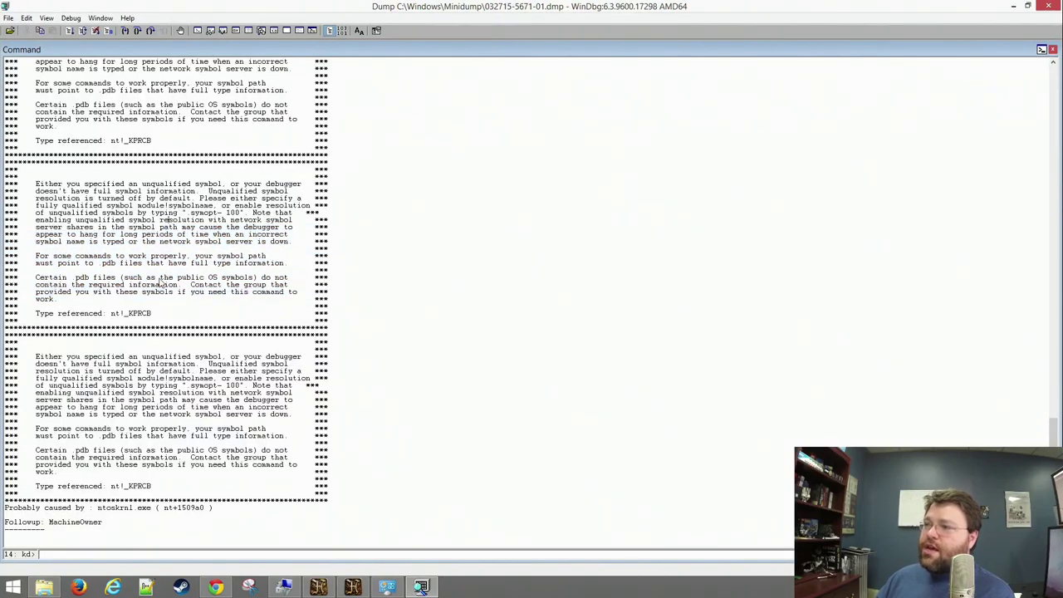
scroll(162, 285, "up", 8)
scroll(162, 285, "up", 10)
scroll(162, 284, "up", 10)
scroll(162, 285, "up", 7)
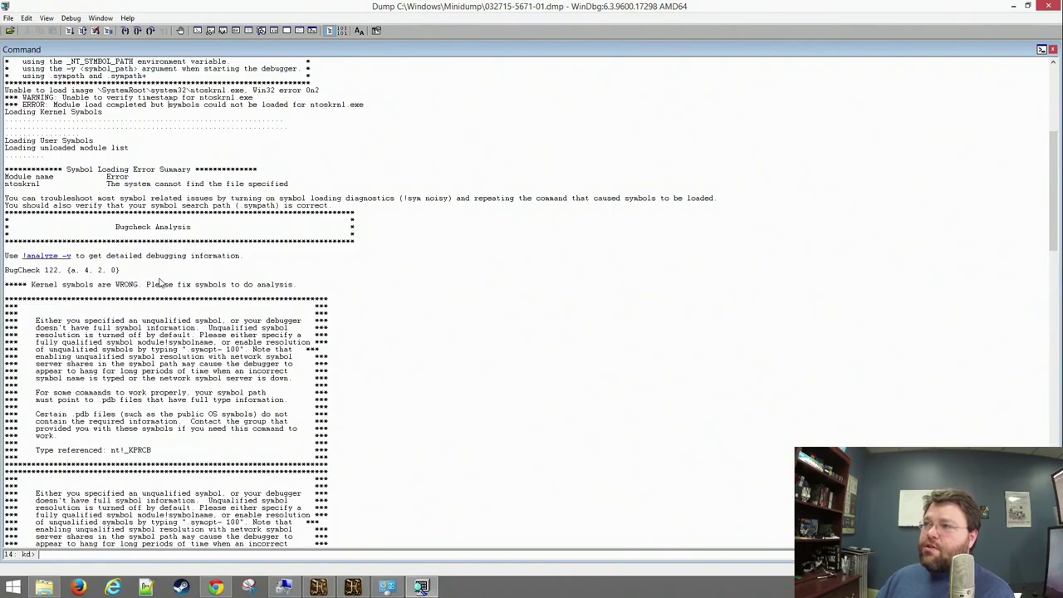
scroll(162, 285, "up", 6)
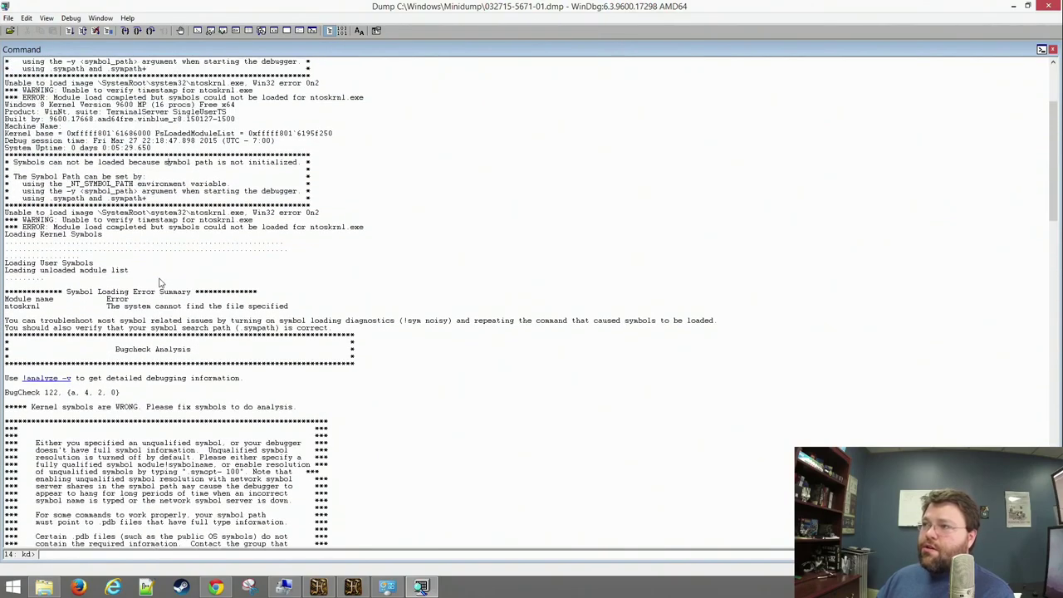
scroll(161, 284, "down", 20)
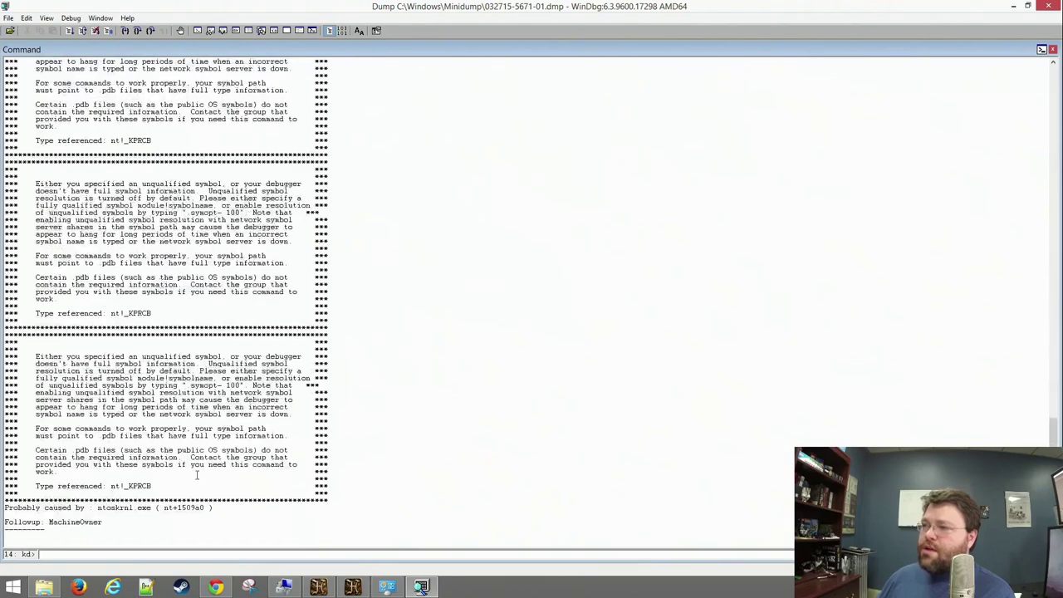
double_click(144, 508)
left_click(144, 508)
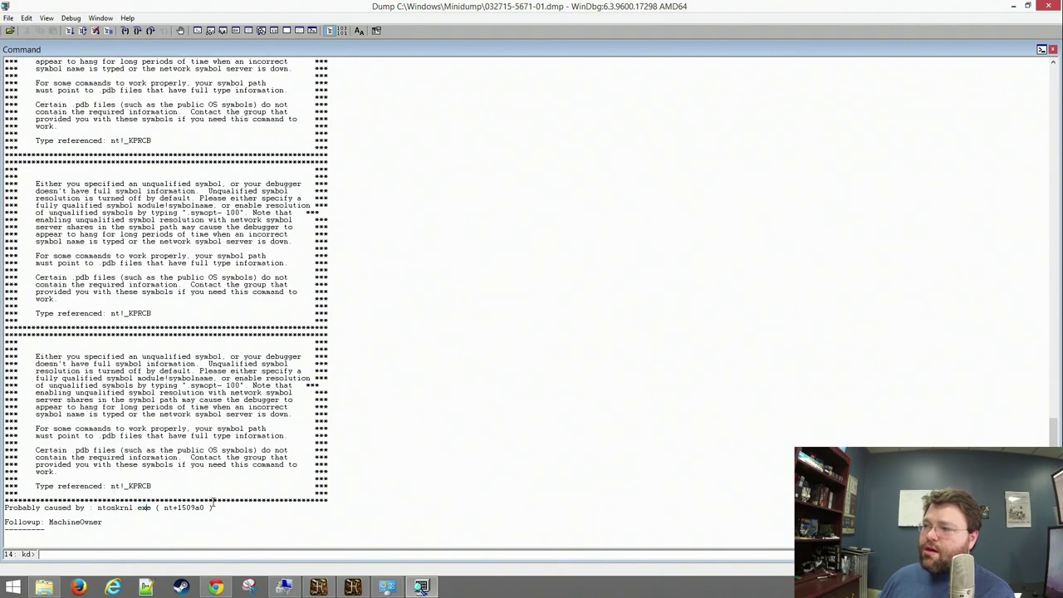
left_click_drag(218, 508, 3, 506)
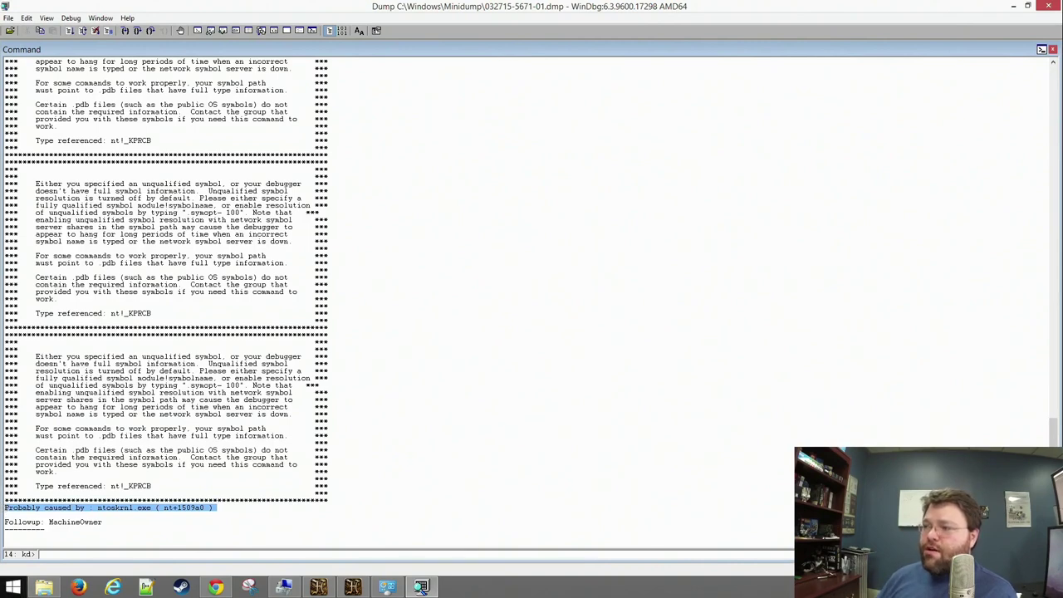
- Navigate from the Minidump window to C:\Windows\System32\winevt\Logs and browse its .evtx files
left_click(44, 587)
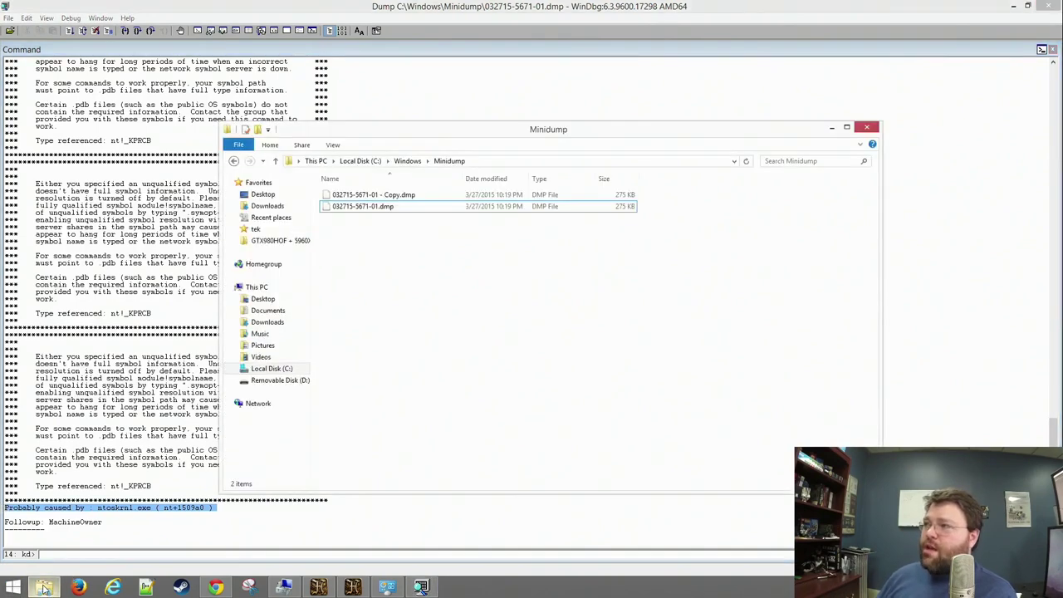
left_click(407, 163)
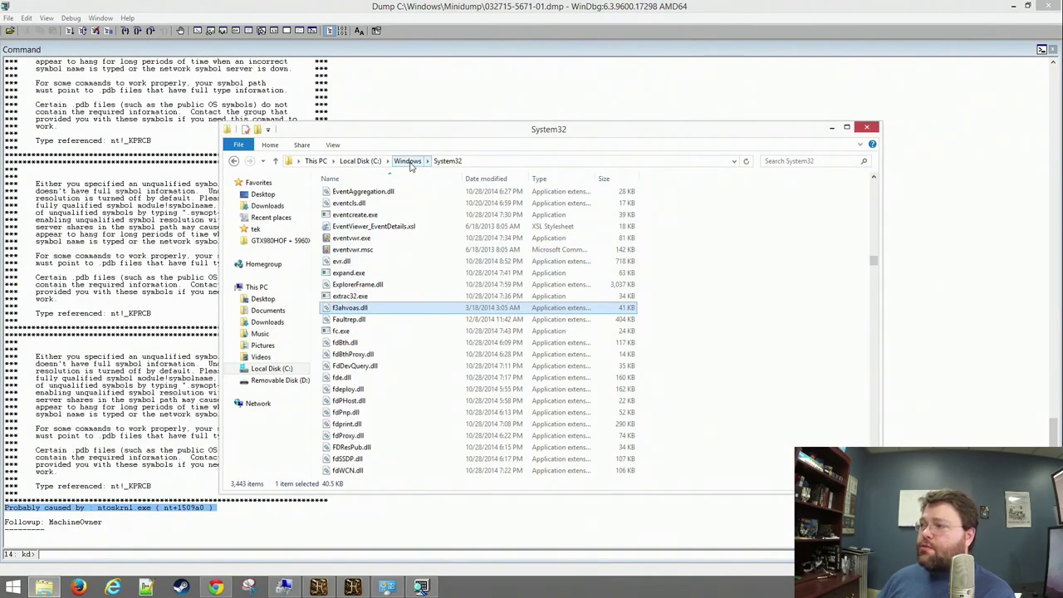
left_click(408, 161)
key("Return")
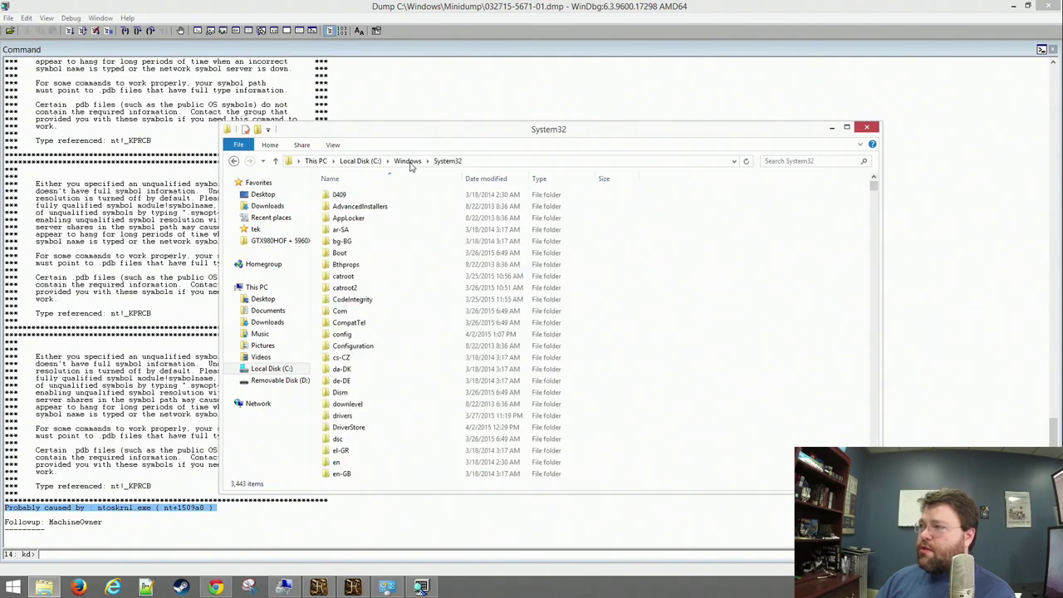
type("winevt")
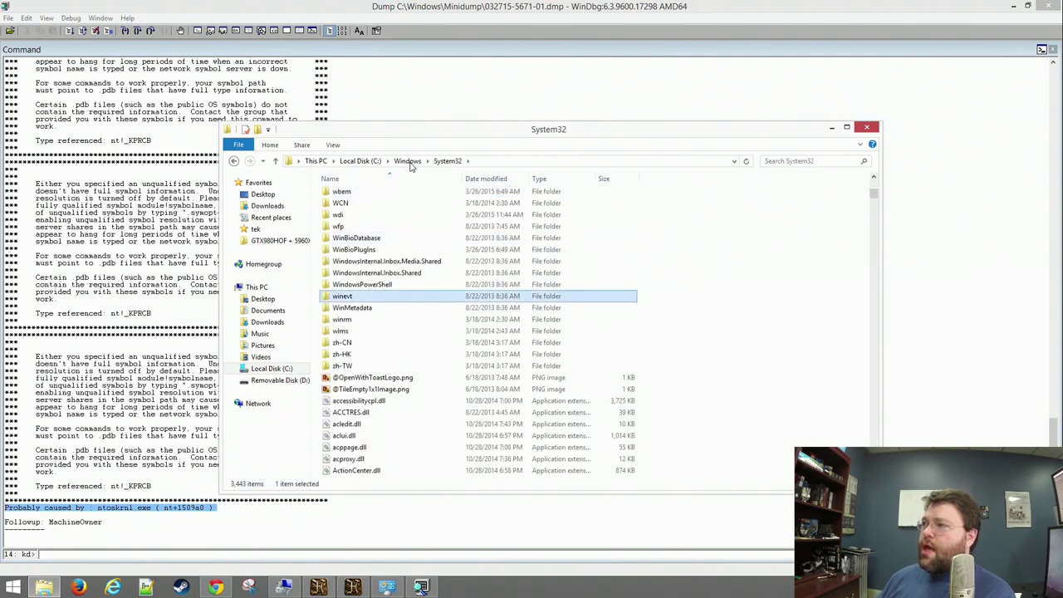
key("Return")
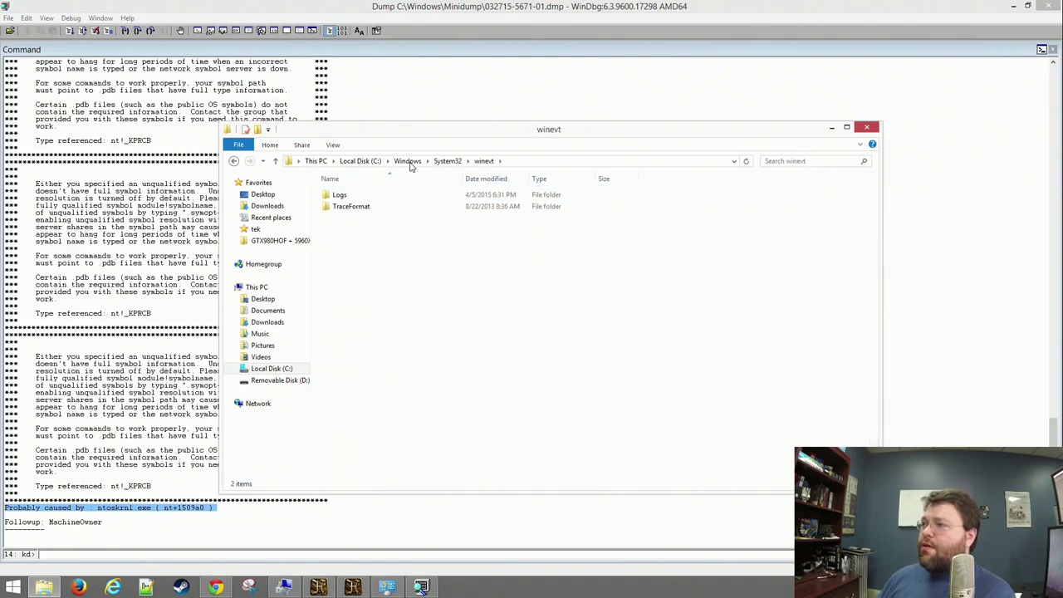
double_click(346, 195)
scroll(346, 195, "down", 20)
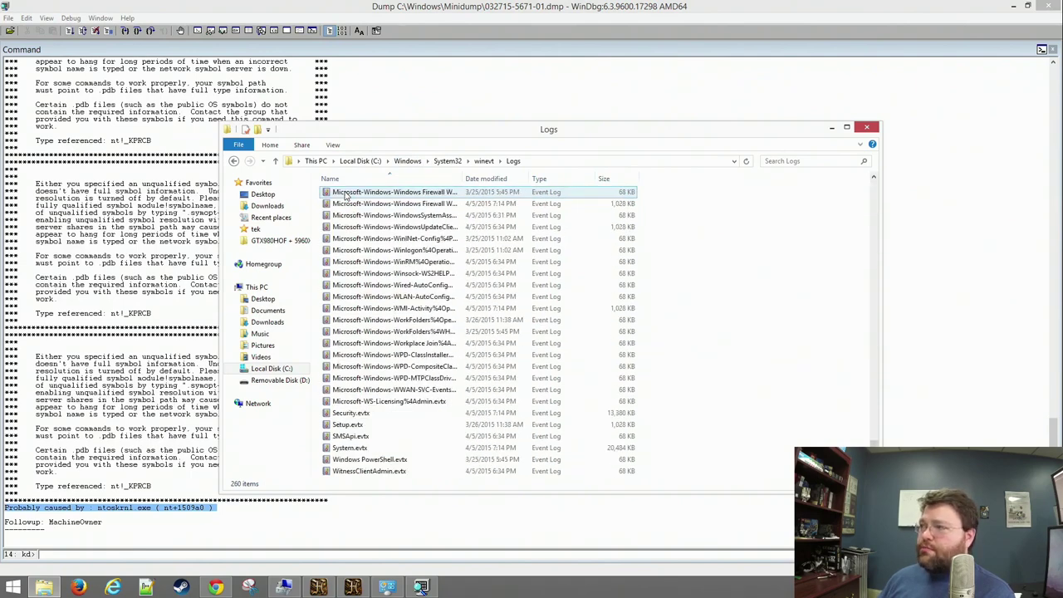
scroll(347, 195, "up", 20)
left_click(513, 392)
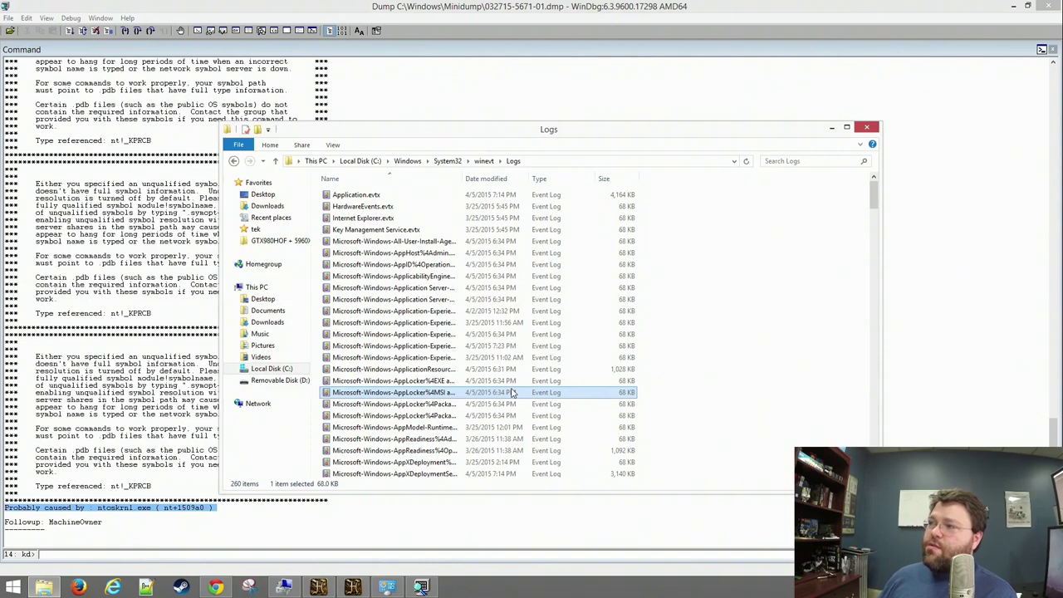
- Open the saved Application.evtx and System.evtx logs in full-screen Event Viewer windows
double_click(405, 196)
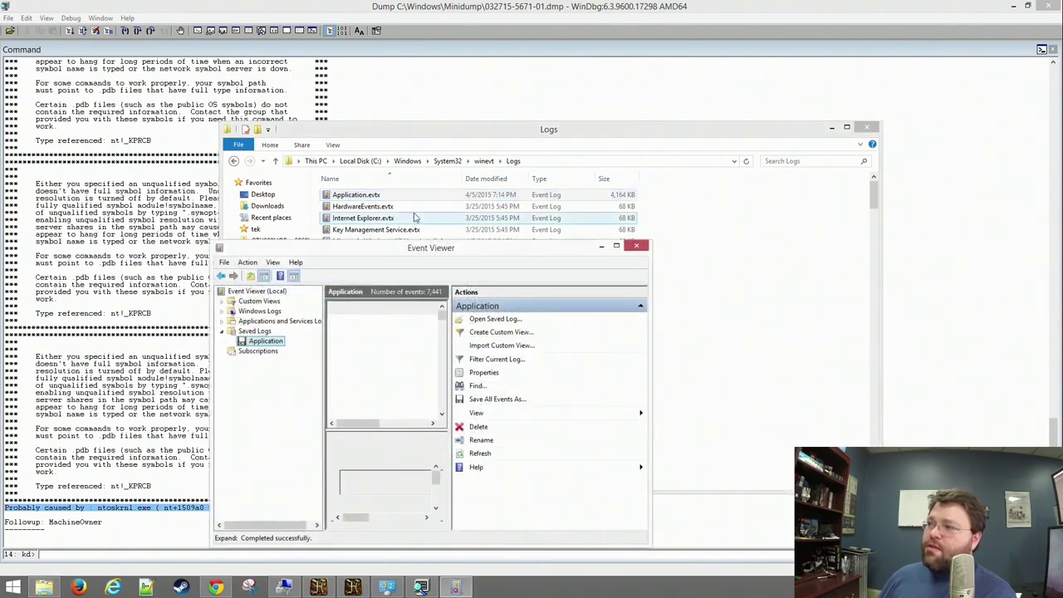
double_click(370, 248)
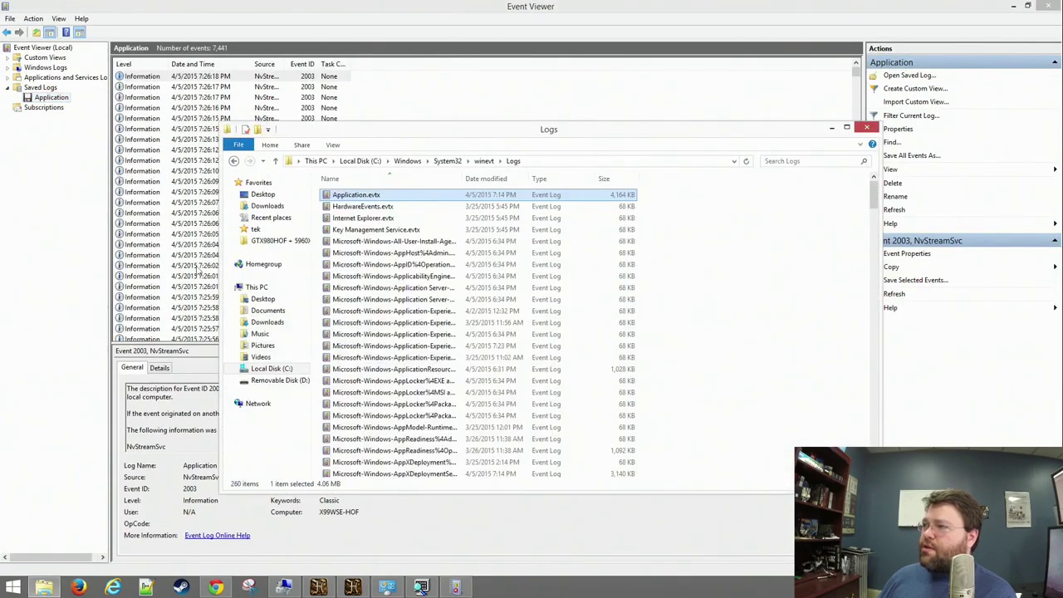
scroll(451, 230, "down", 20)
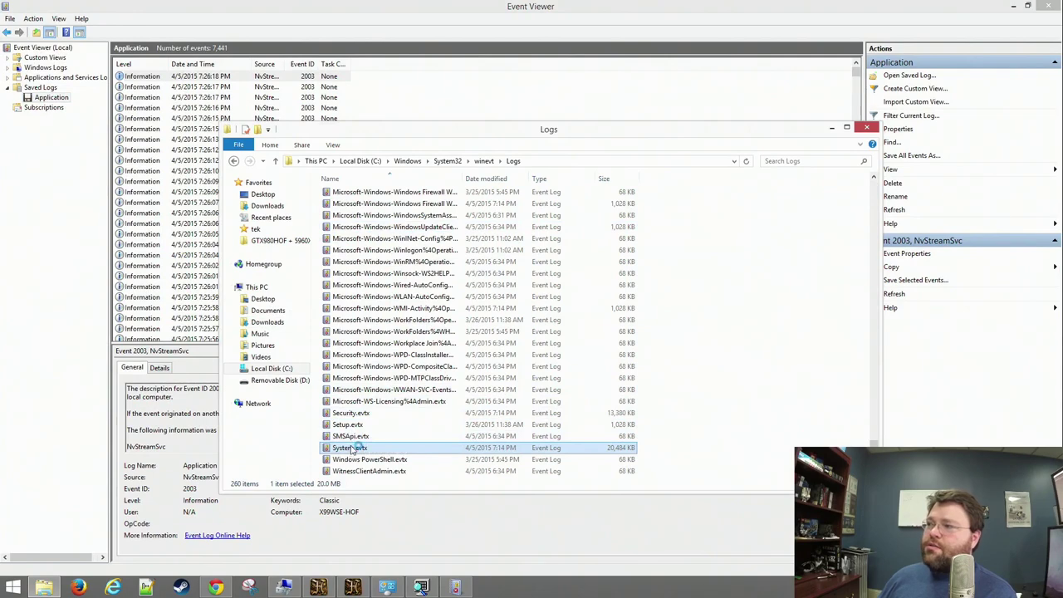
double_click(353, 449)
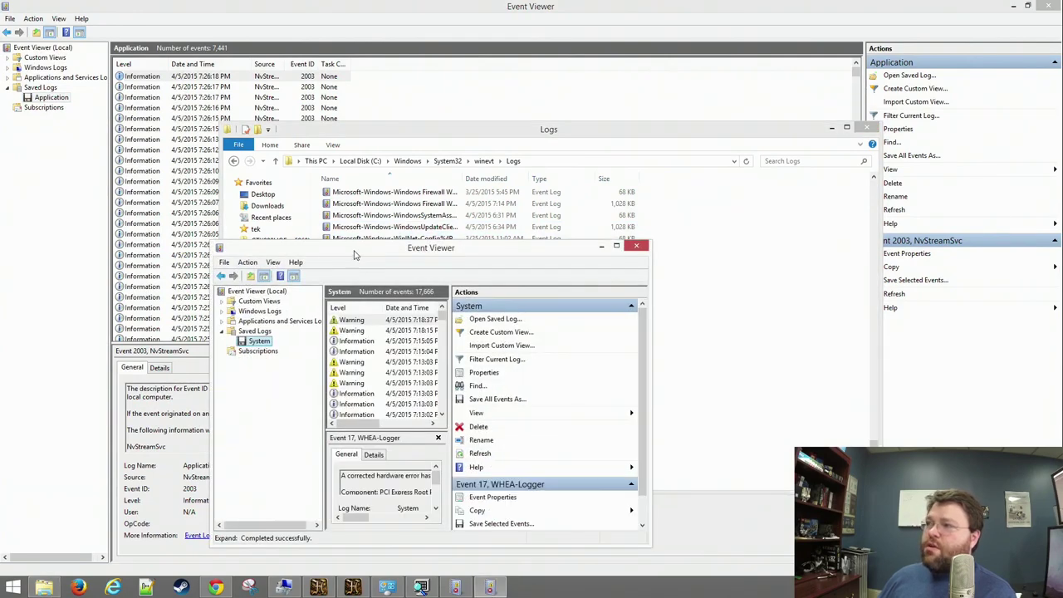
double_click(353, 252)
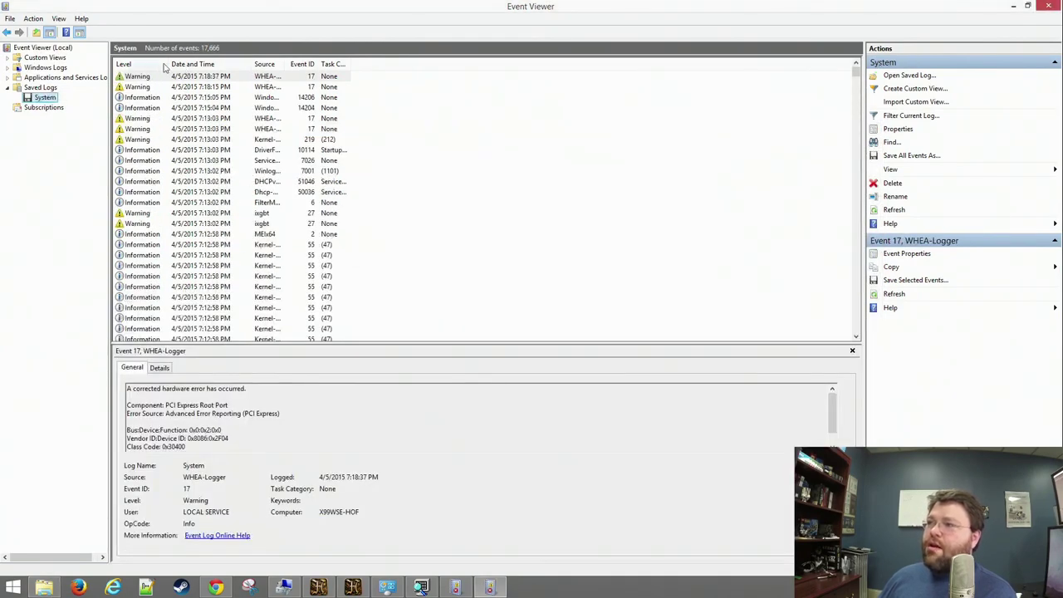